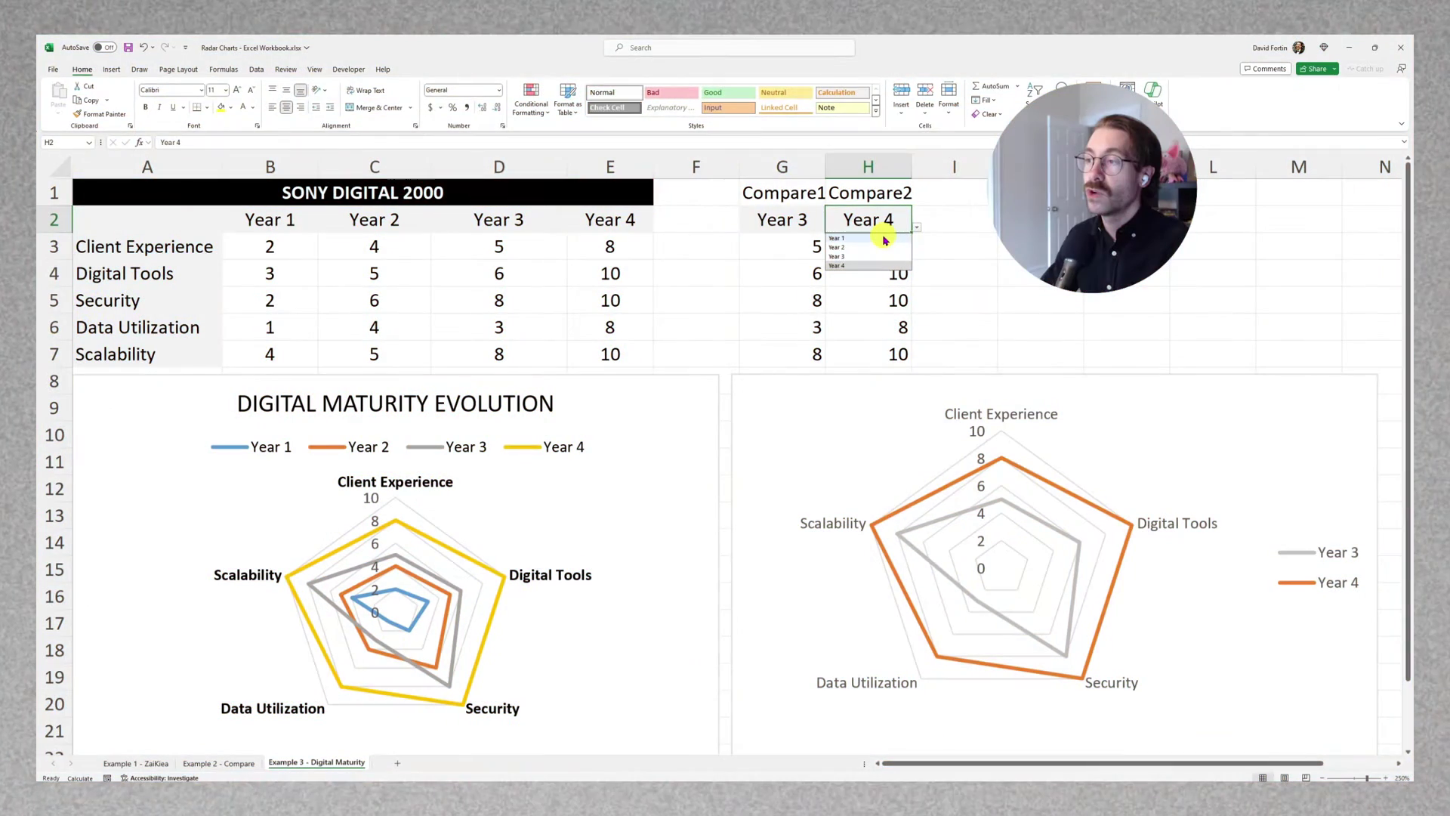
Choose Year 1 from the G2 Compare1 dropdown and a different year for Compare2 in H2.
{"action": "left_click", "coordinate": [815, 223]}
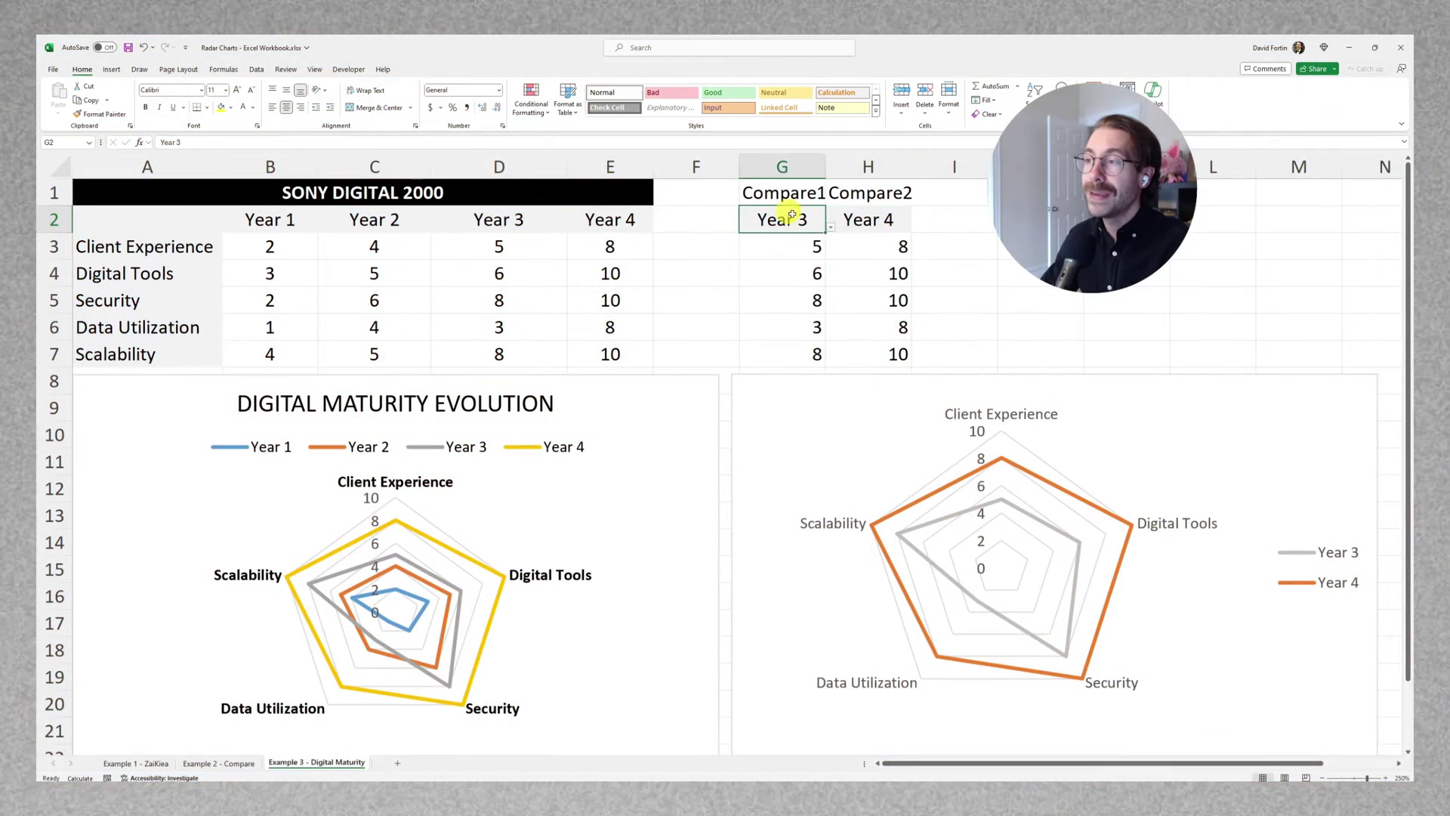
{"action": "left_click", "coordinate": [830, 227]}
{"action": "left_click", "coordinate": [777, 240]}
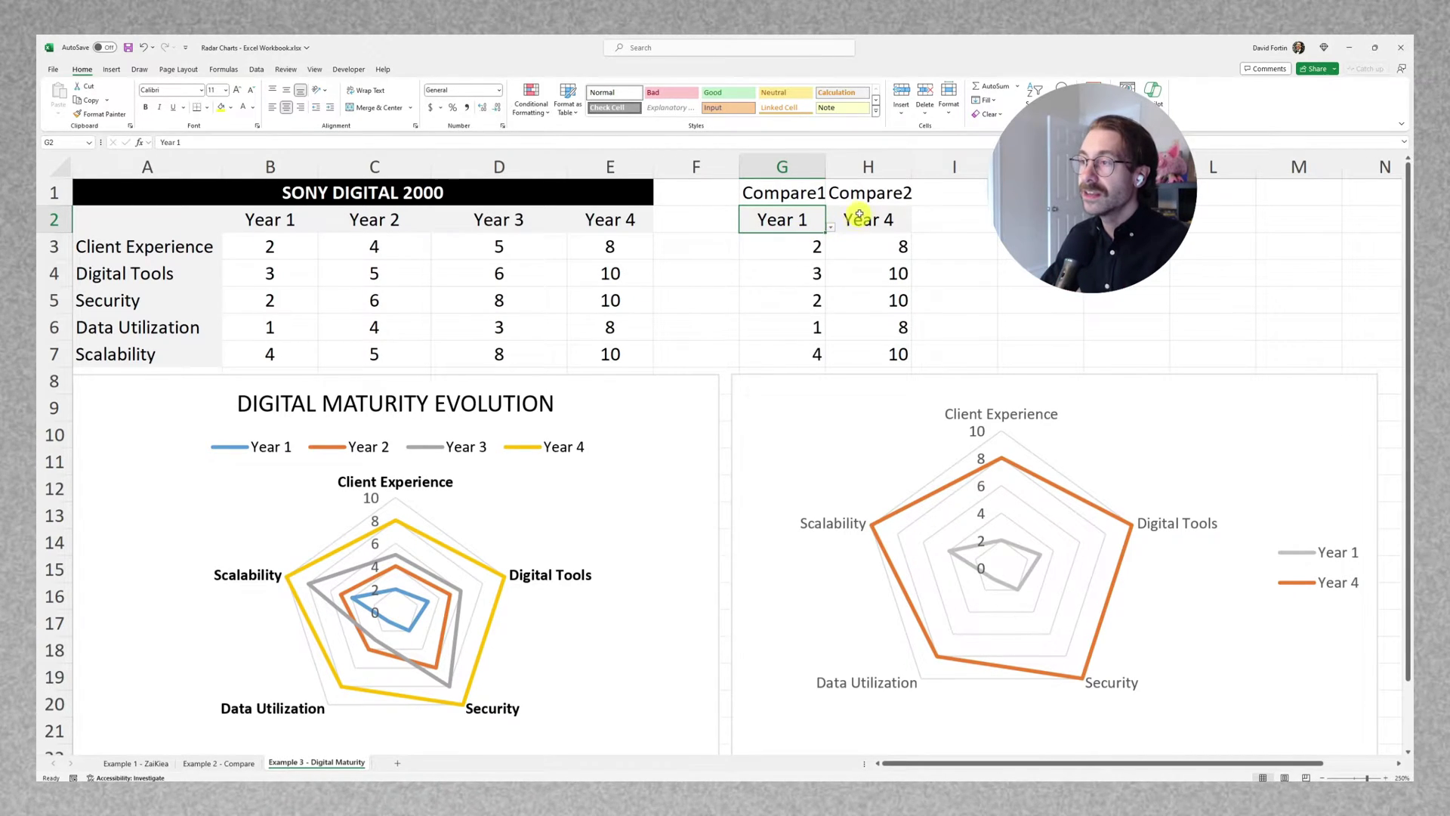
{"action": "left_click", "coordinate": [861, 219]}
{"action": "left_click", "coordinate": [916, 227]}
{"action": "left_click", "coordinate": [865, 266]}
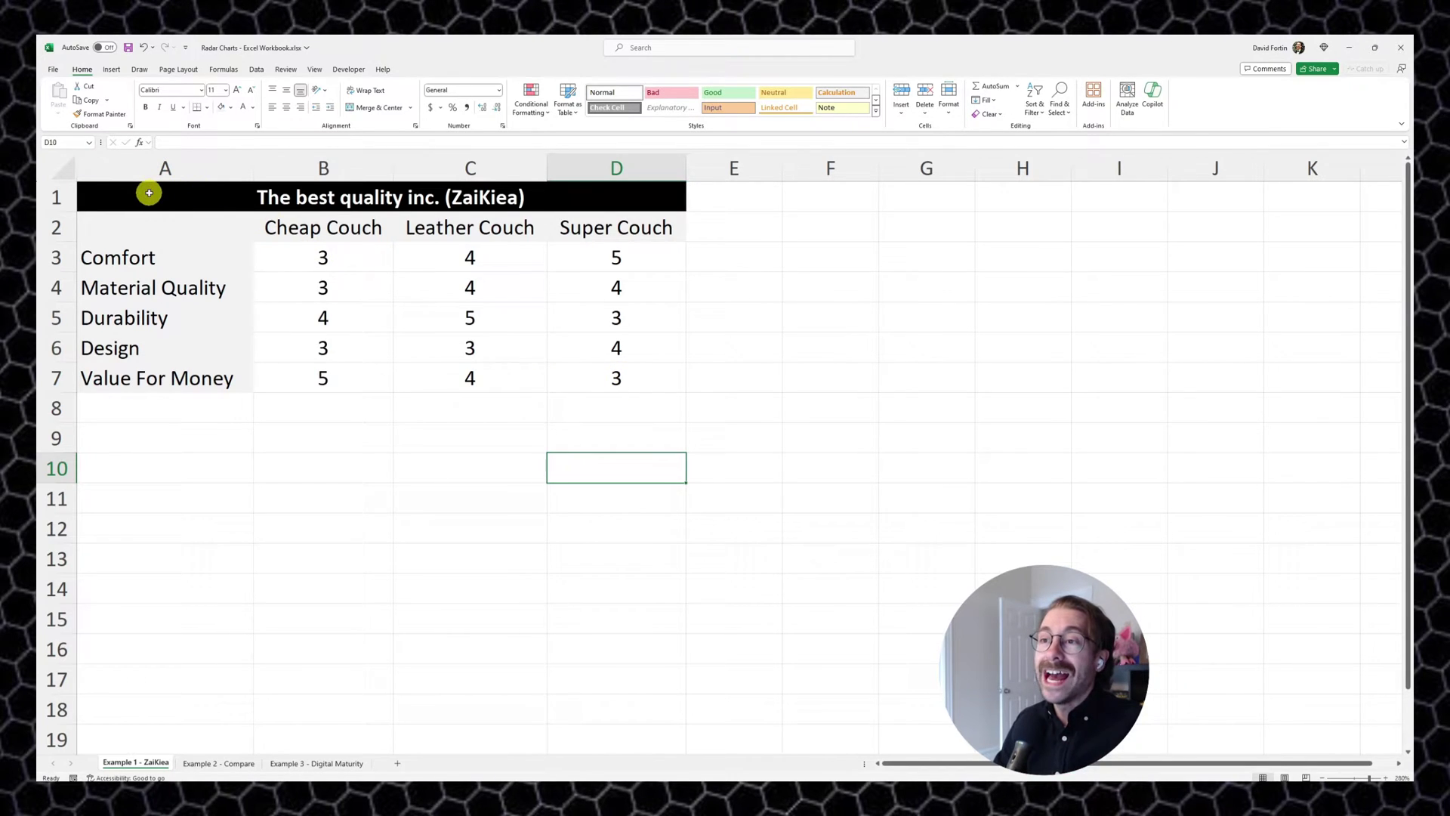
Select the A1:D1 title row and the Cheap, Leather and Super Couch header cells.
{"action": "left_click_drag", "start_coordinate": [149, 193], "coordinate": [607, 197]}
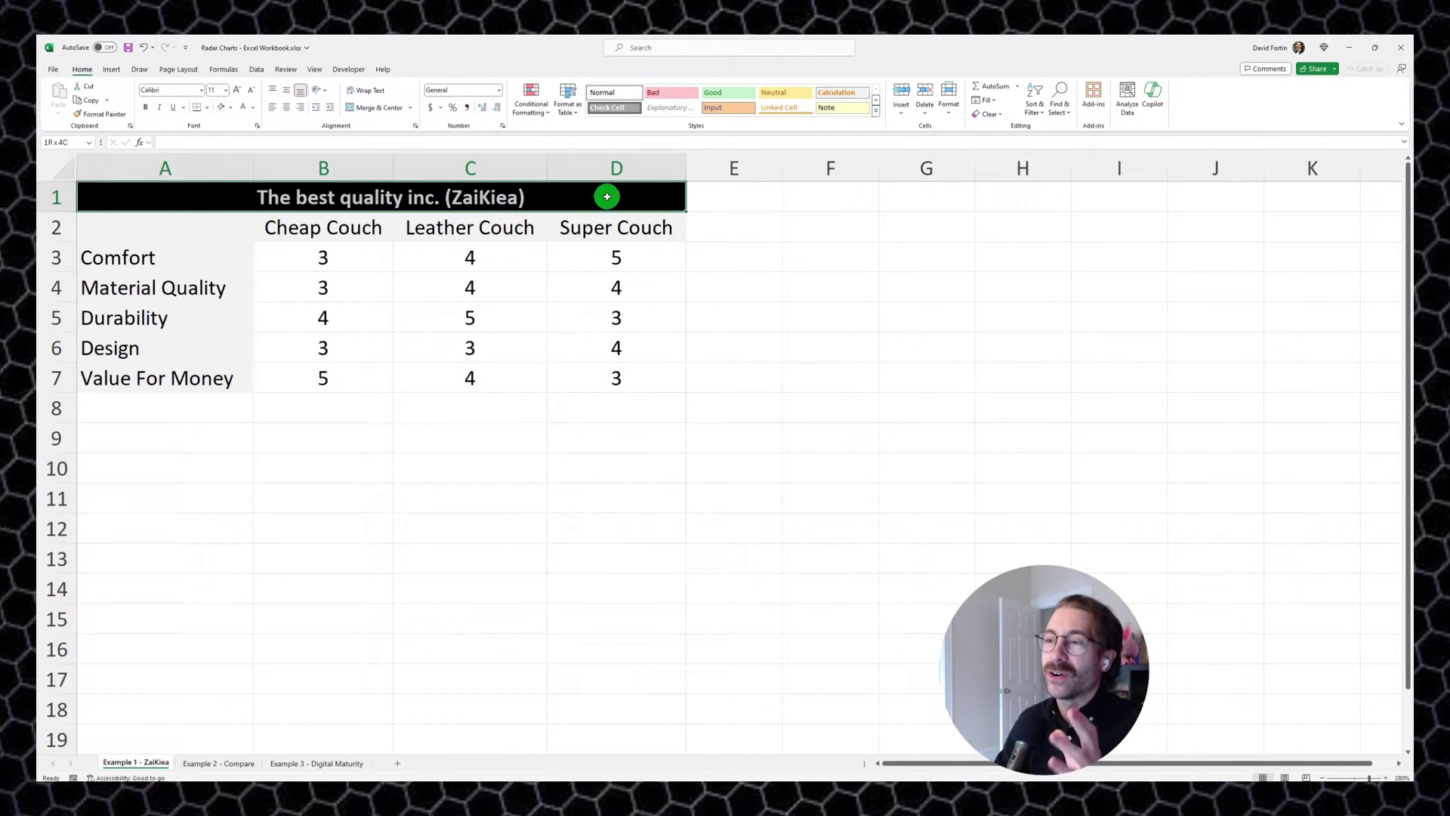
{"action": "left_click", "coordinate": [465, 195]}
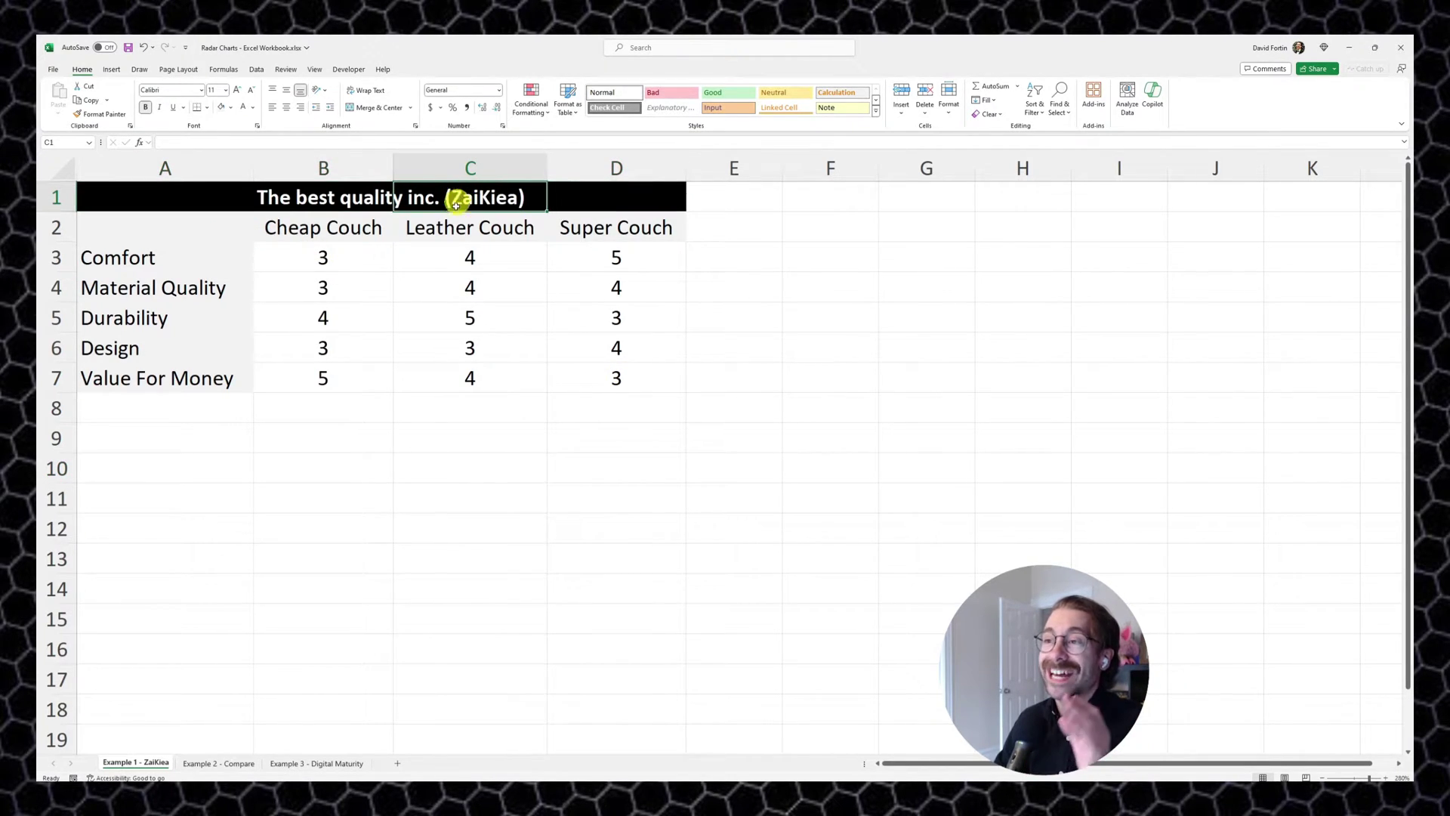
{"action": "left_click", "coordinate": [339, 228]}
{"action": "left_click", "coordinate": [466, 229]}
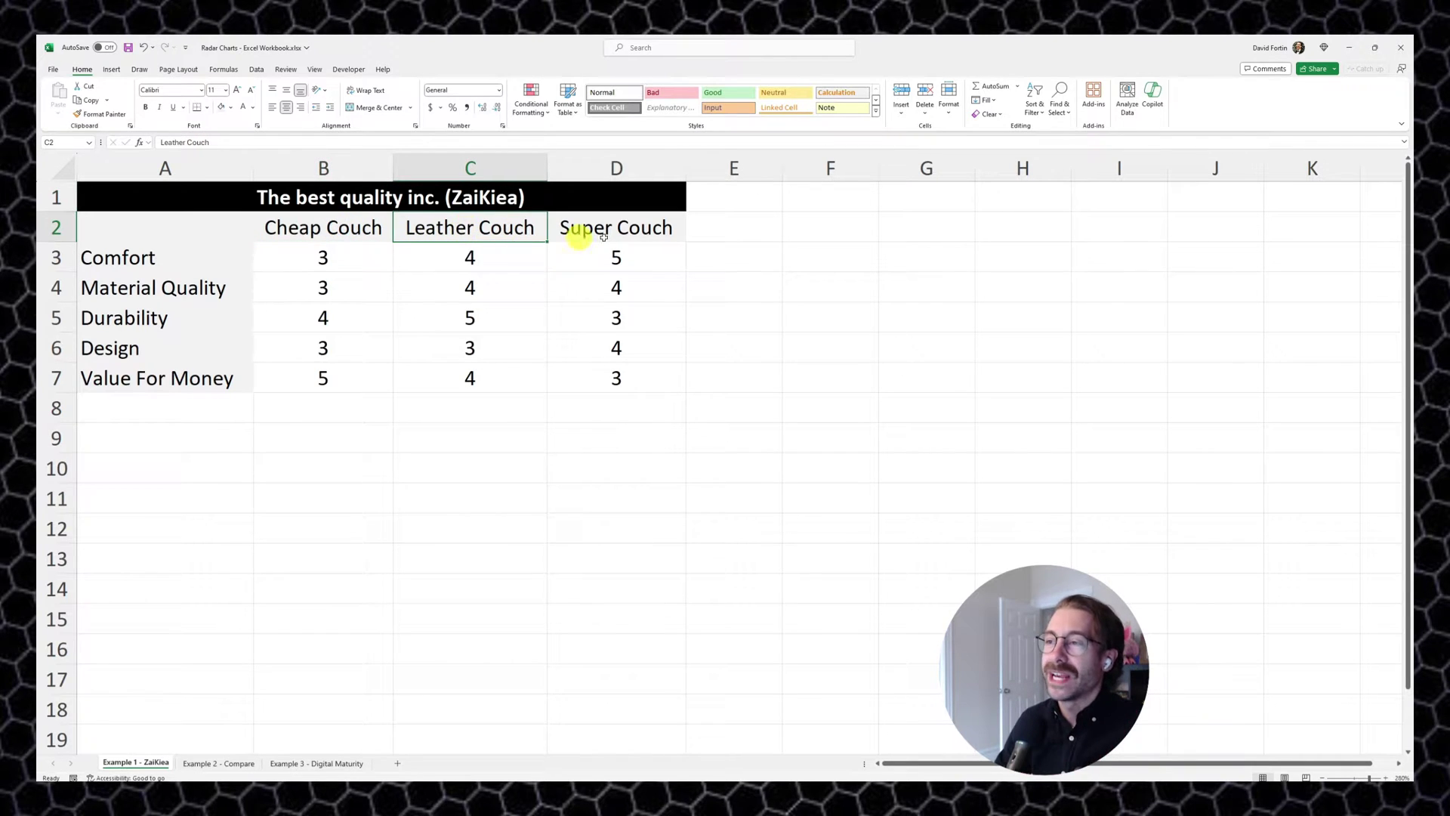
{"action": "left_click", "coordinate": [651, 226]}
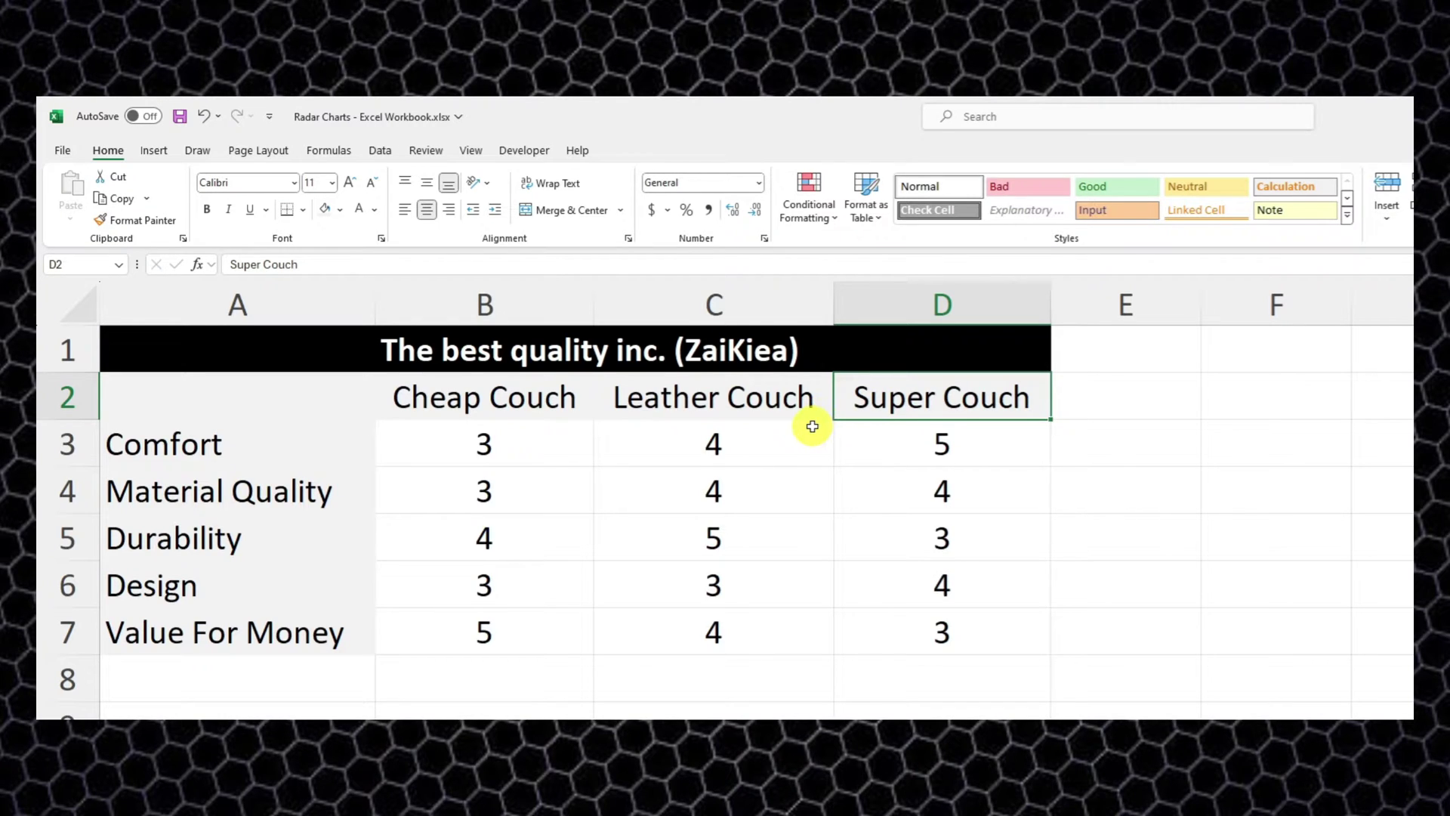
Select the couch ratings table and open Insert's Waterfall/Stock/Surface/Radar chart list.
{"action": "left_click_drag", "start_coordinate": [973, 632], "coordinate": [311, 401]}
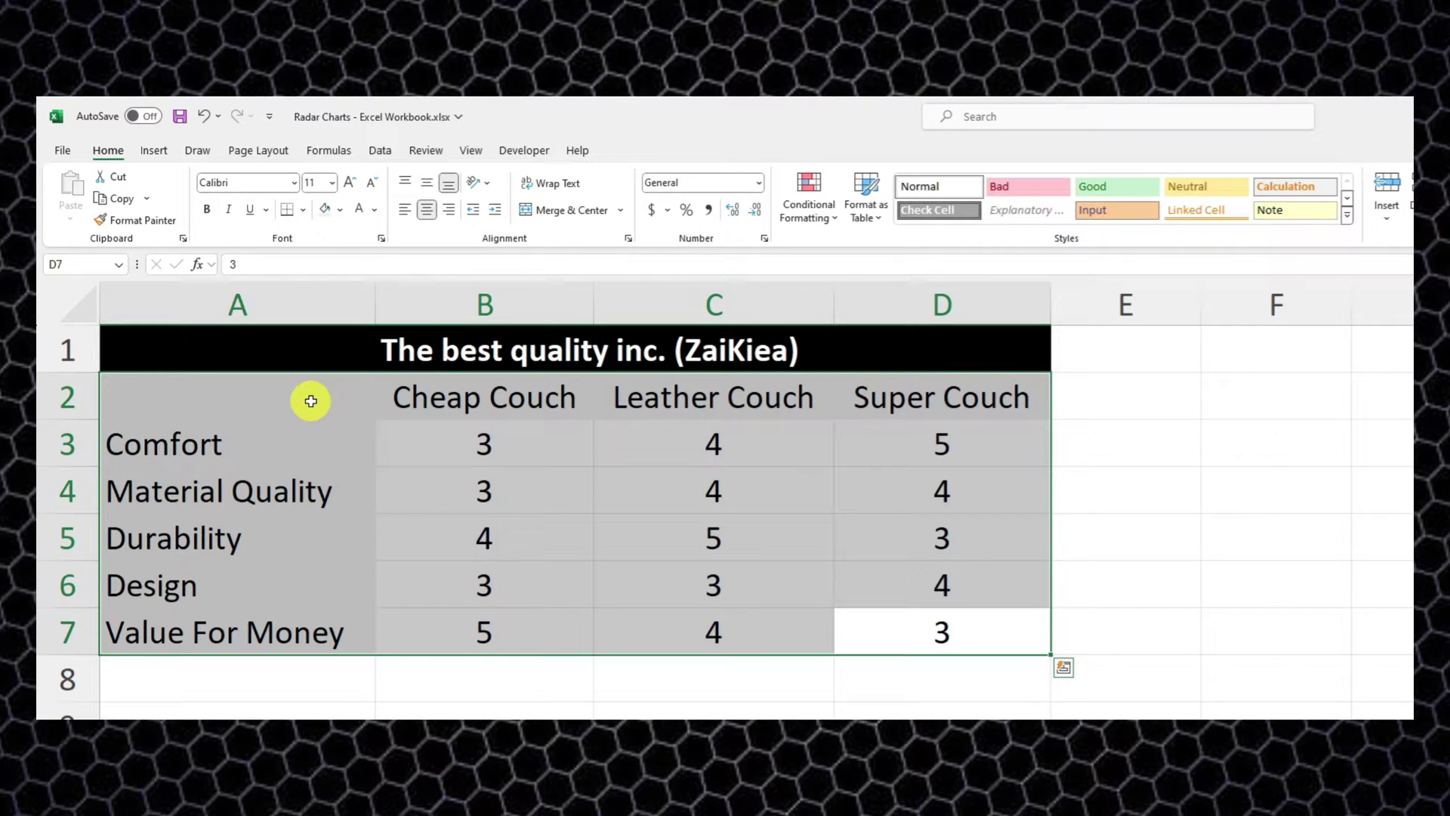
{"action": "left_click", "coordinate": [153, 151]}
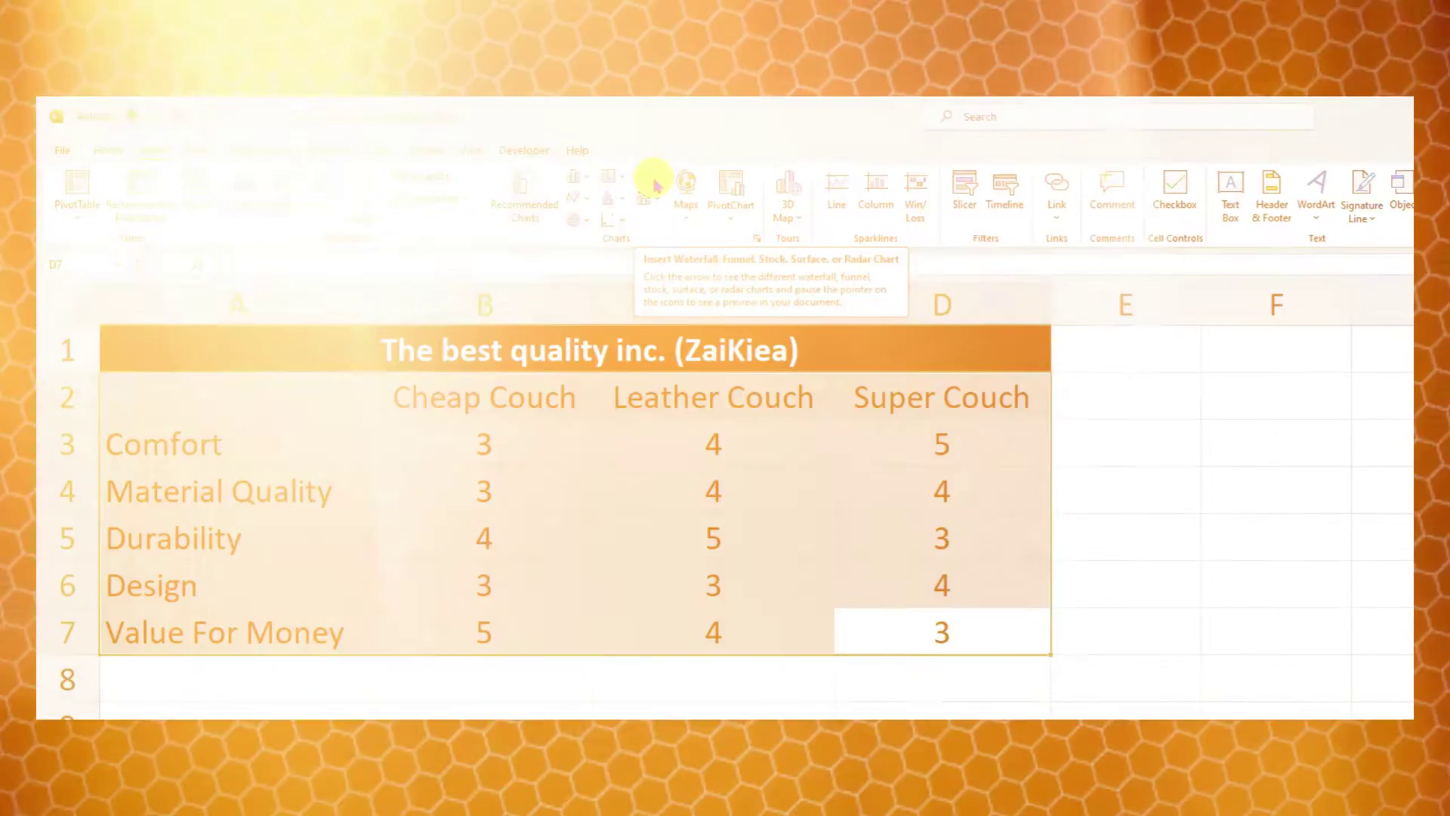
{"action": "left_click", "coordinate": [656, 182]}
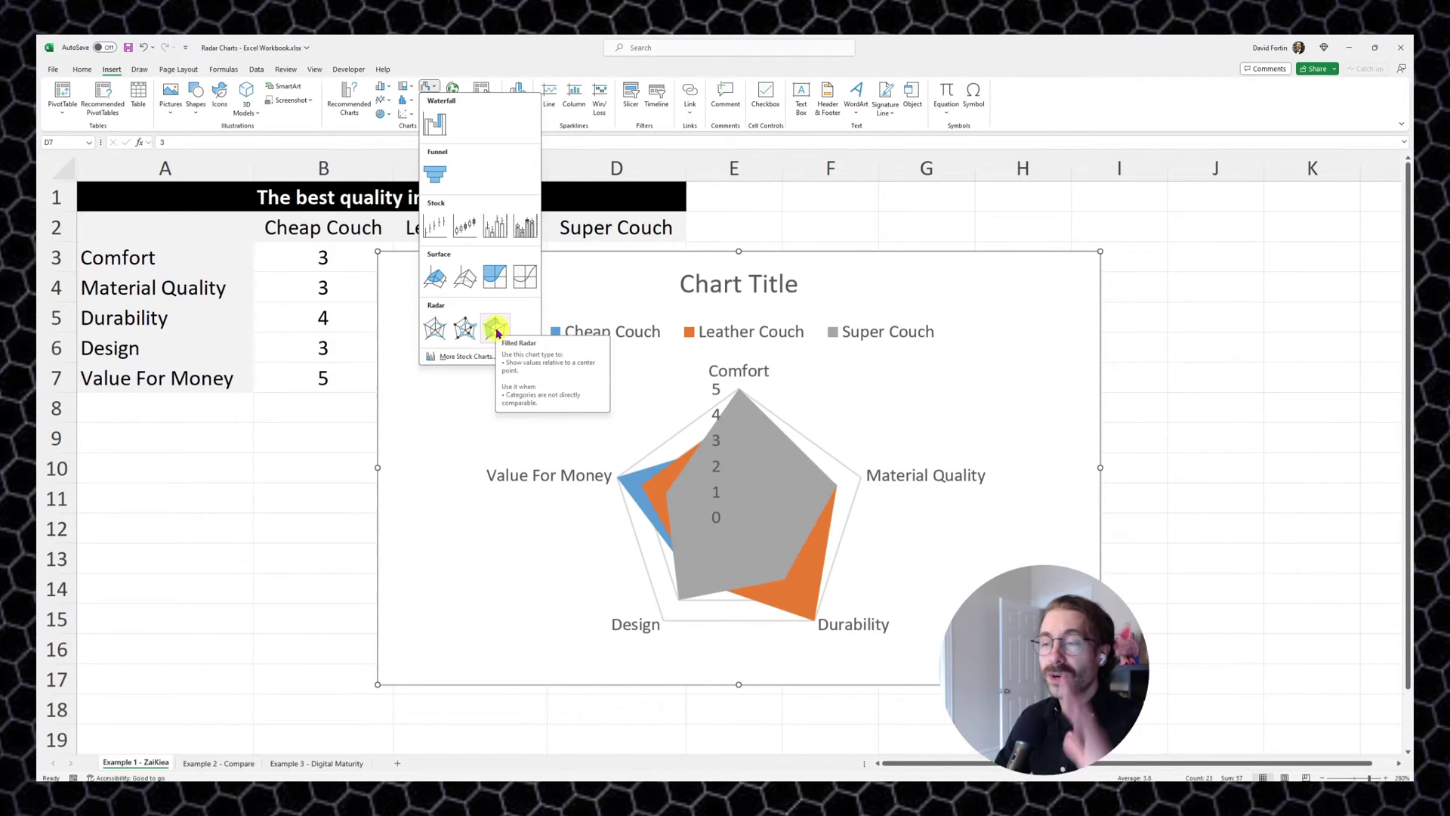
Insert the first Radar chart, then move and resize it beneath the couch ratings table.
{"action": "left_click", "coordinate": [436, 331]}
{"action": "left_click_drag", "start_coordinate": [907, 269], "coordinate": [744, 330]}
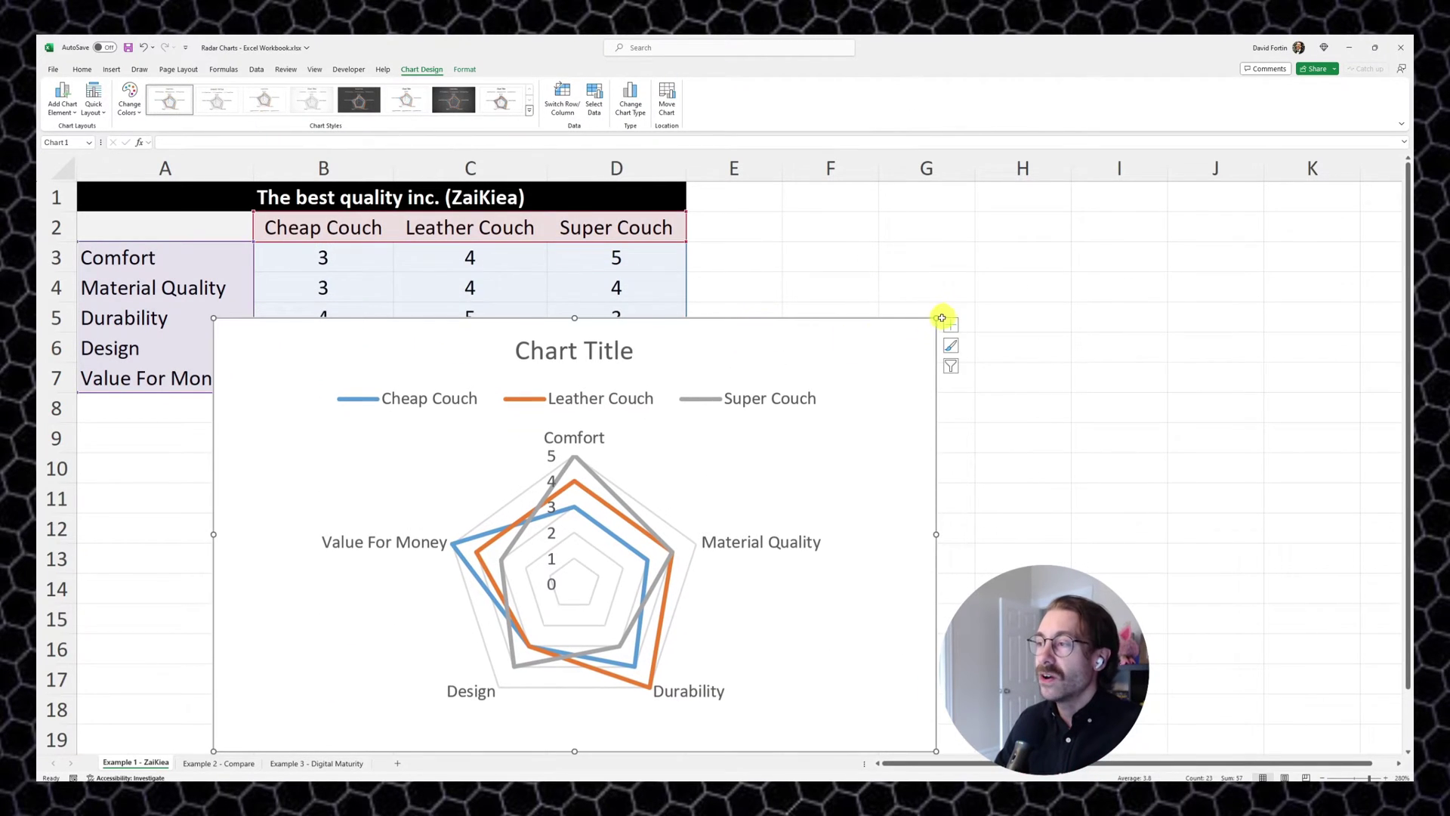
{"action": "left_click_drag", "start_coordinate": [941, 317], "coordinate": [744, 382]}
{"action": "scroll", "coordinate": [687, 385], "scroll_direction": "down", "scroll_amount": 1}
{"action": "mouse_move", "coordinate": [673, 327]}
{"action": "left_mouse_down"}
{"action": "mouse_move", "coordinate": [651, 339]}
{"action": "mouse_move", "coordinate": [698, 321]}
{"action": "left_mouse_up"}
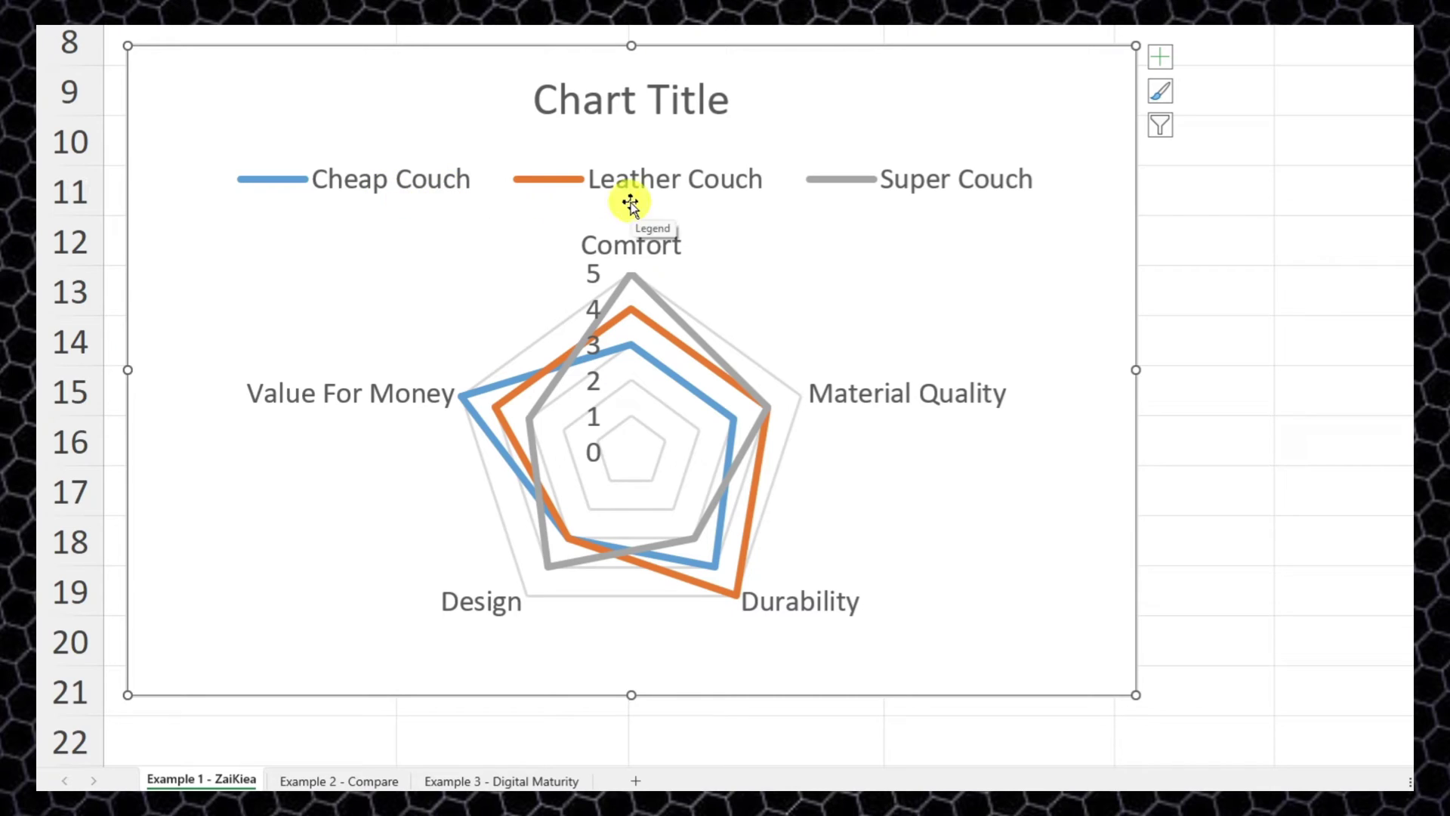
Set the radar chart's legend position to Right through Chart Elements.
{"action": "left_click", "coordinate": [1161, 59]}
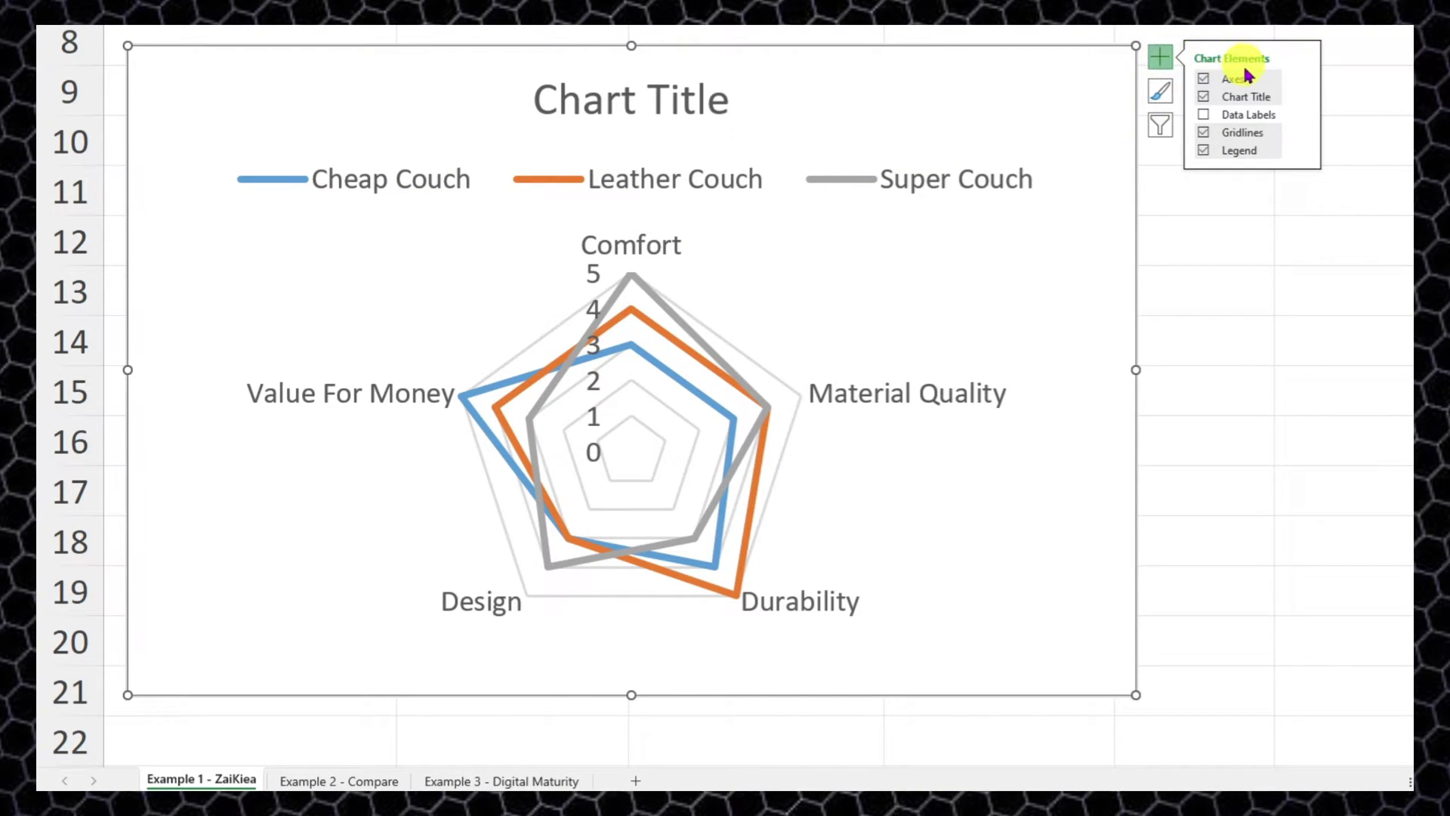
{"action": "left_click", "coordinate": [1305, 156]}
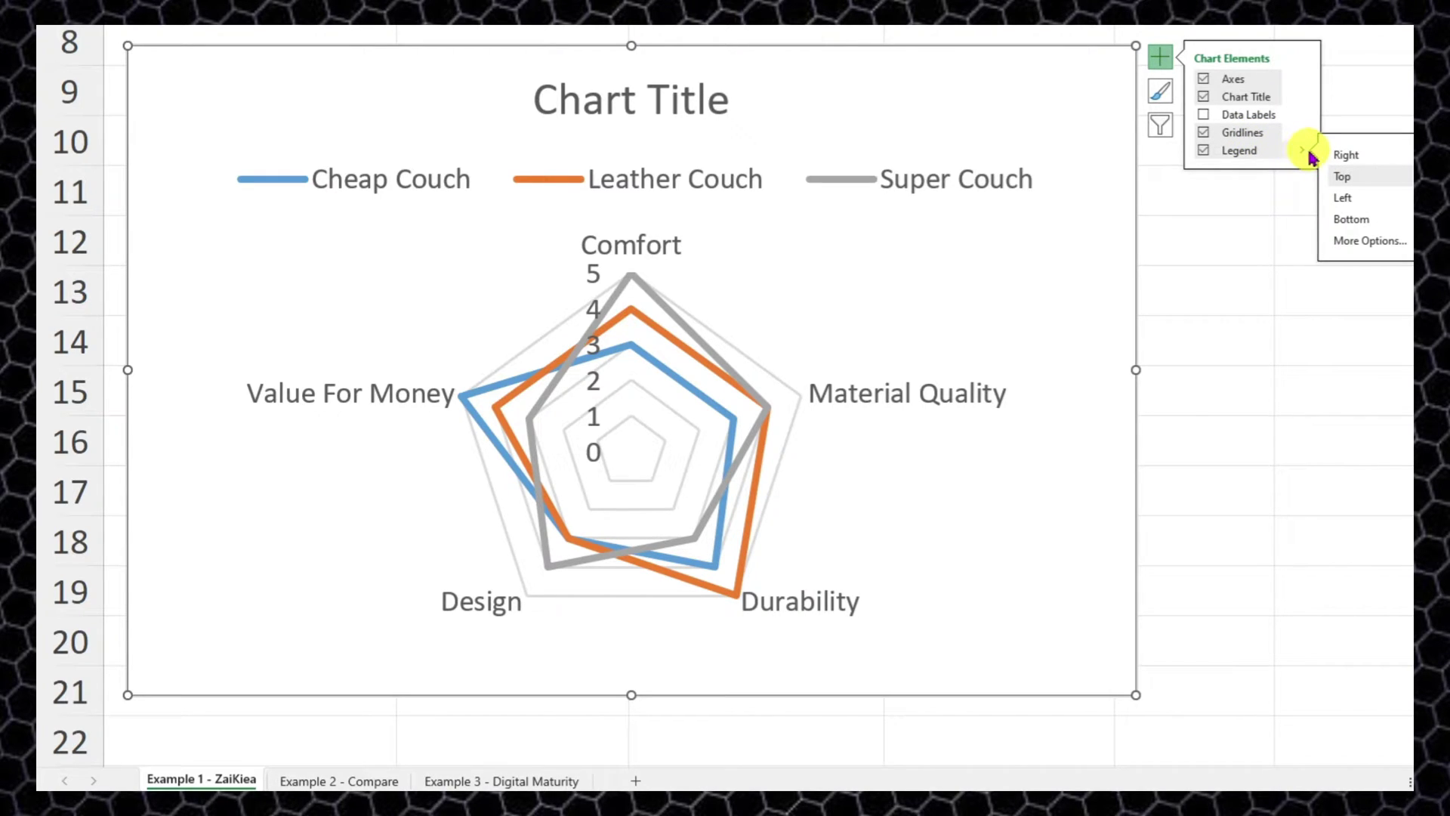
{"action": "left_click", "coordinate": [1366, 161]}
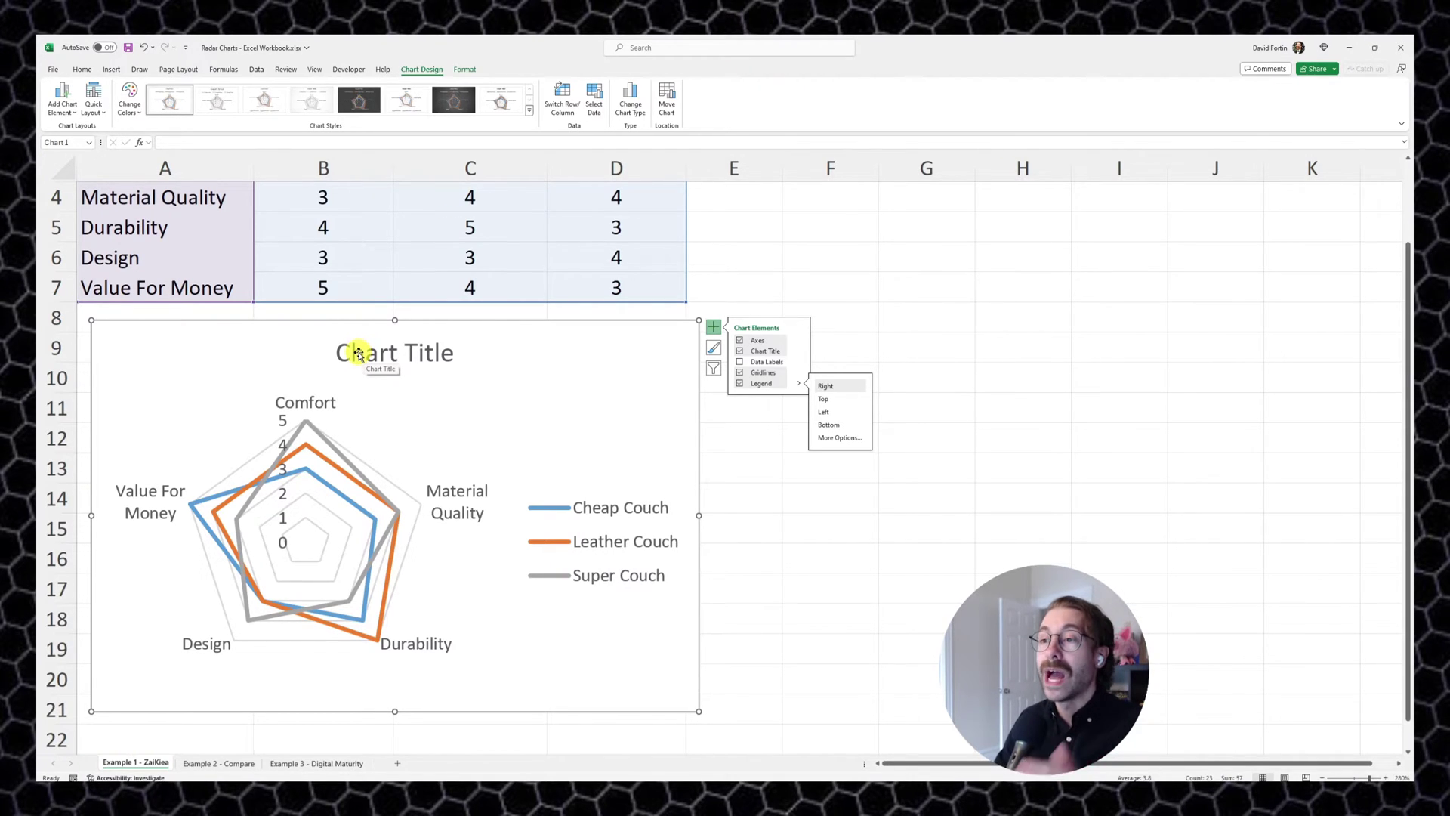
Link the chart title to cell B1 with the formula =B1.
{"action": "left_click", "coordinate": [359, 354]}
{"action": "type", "text": "="}
{"action": "scroll", "coordinate": [207, 195], "scroll_direction": "up", "scroll_amount": 1}
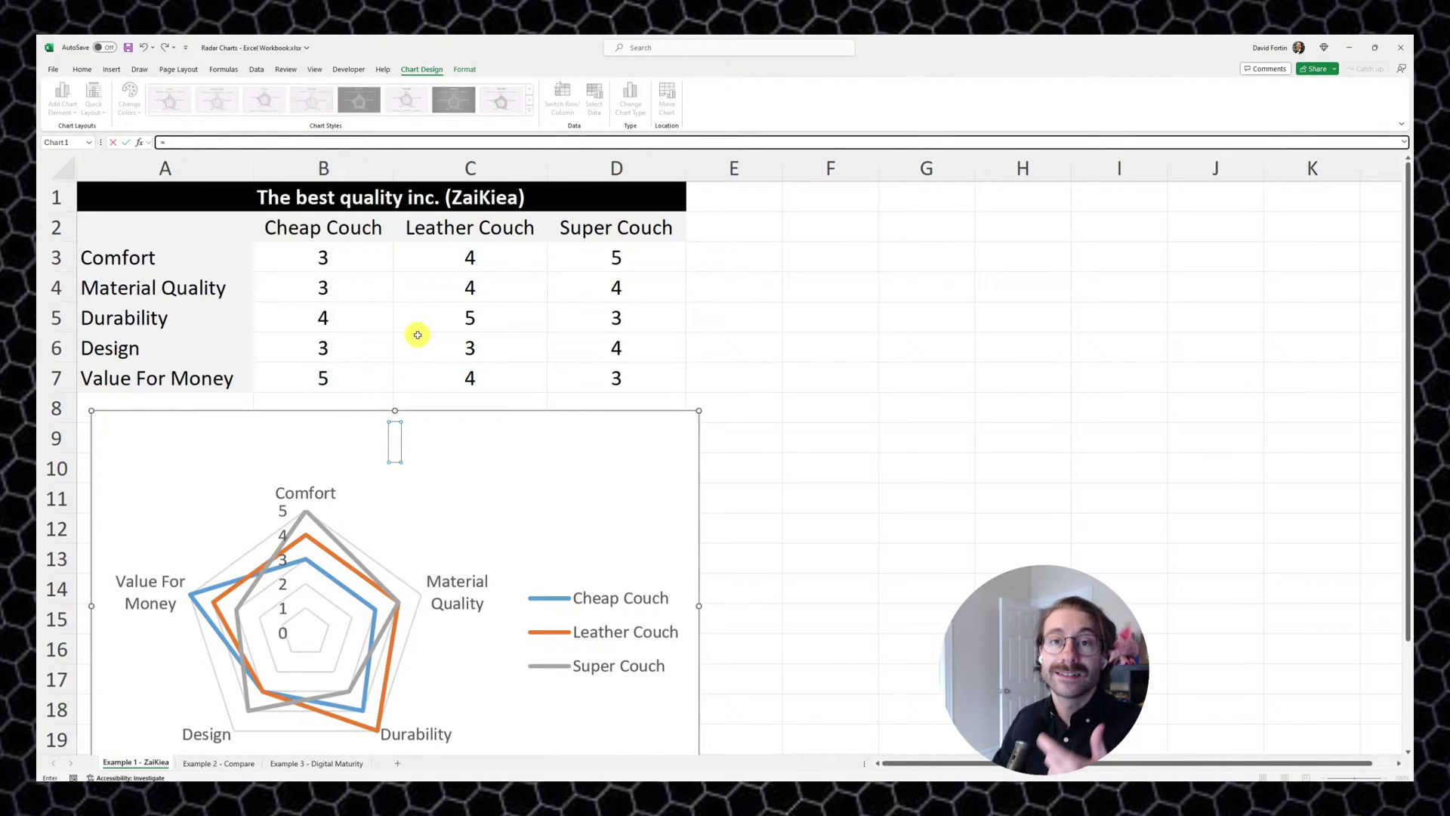
{"action": "left_click", "coordinate": [314, 195]}
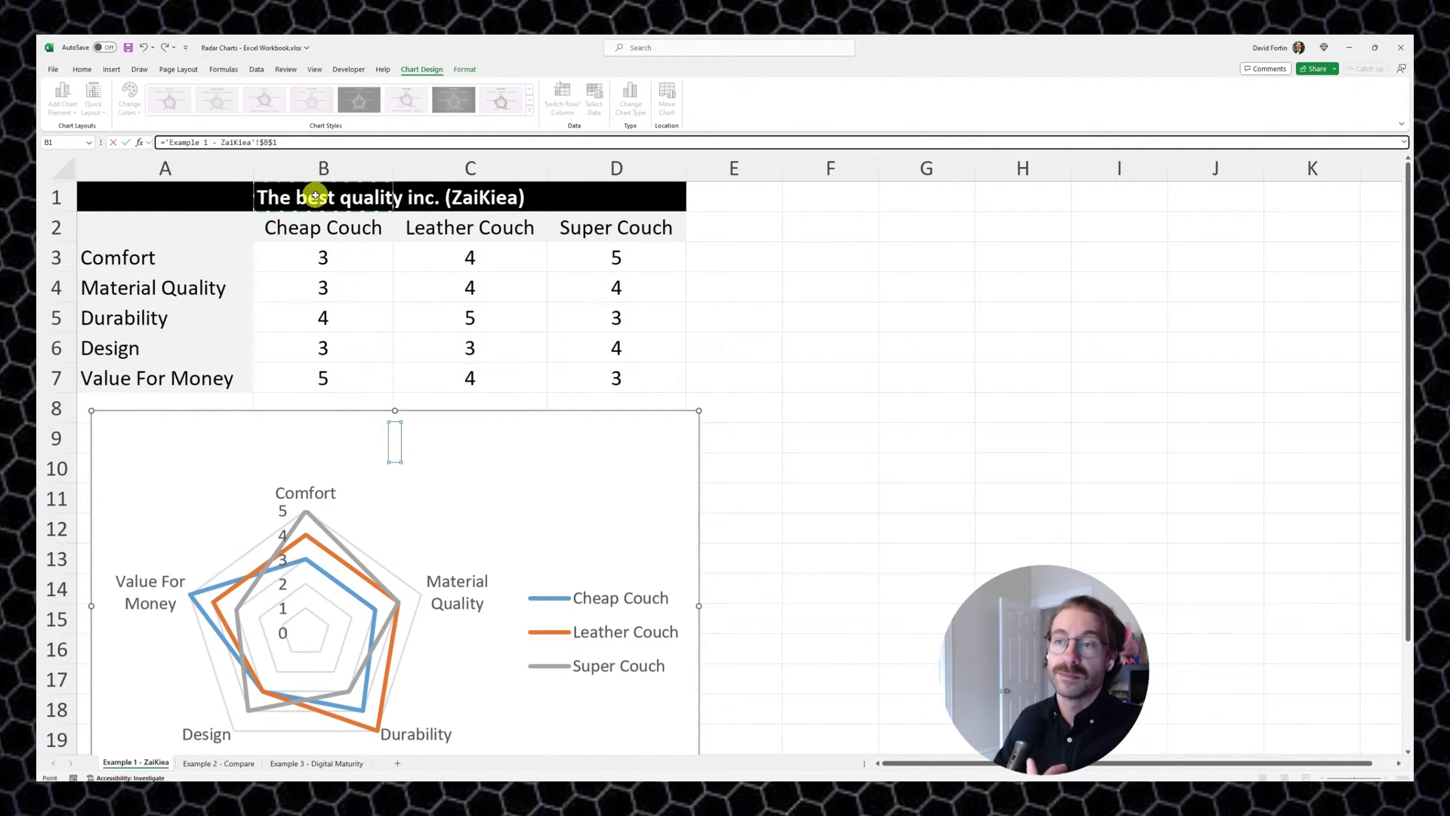
{"action": "key", "text": "Return"}
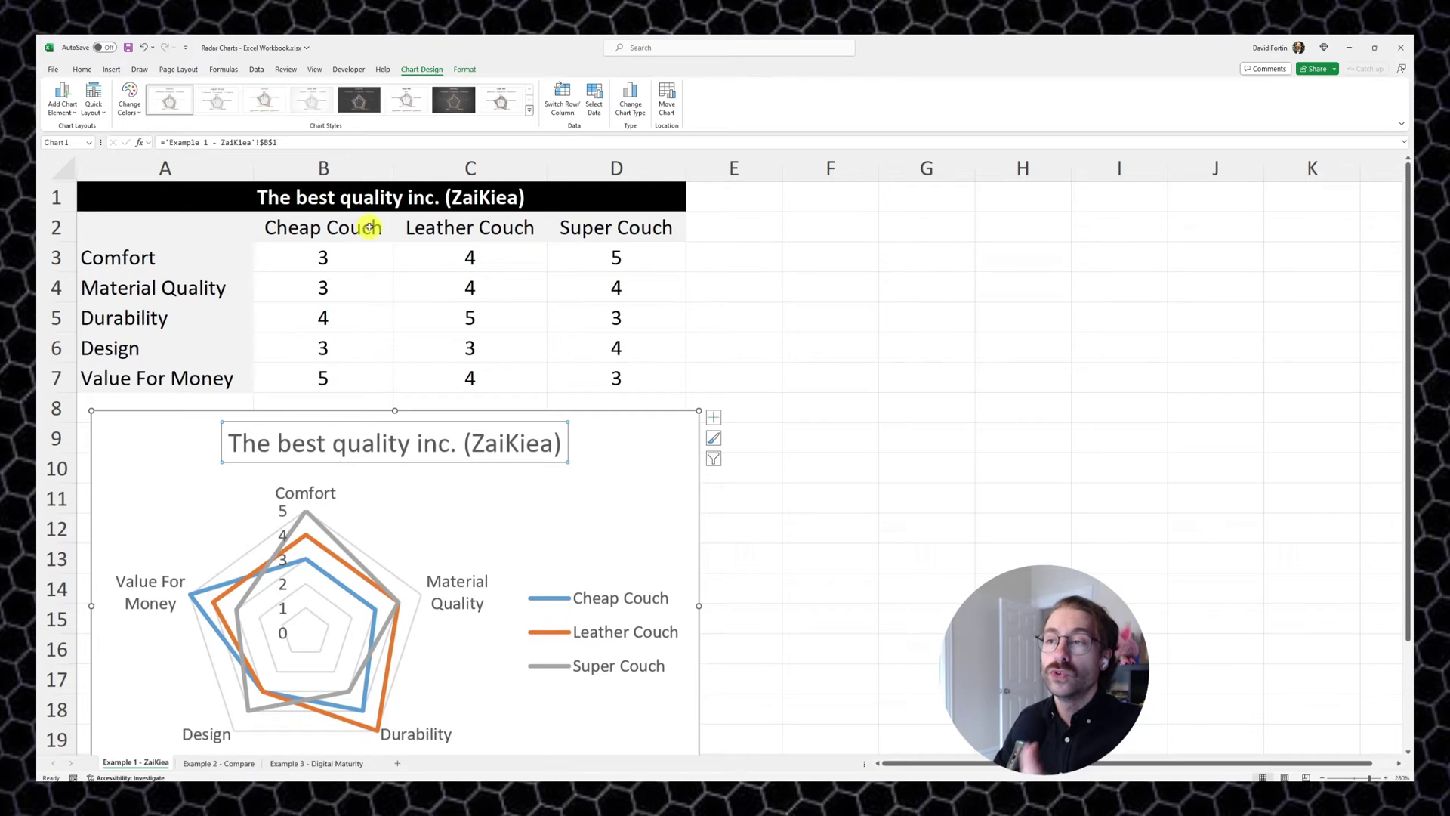
Test the link by appending ZZZZ to B1, then undo the edit.
{"action": "left_click", "coordinate": [312, 197]}
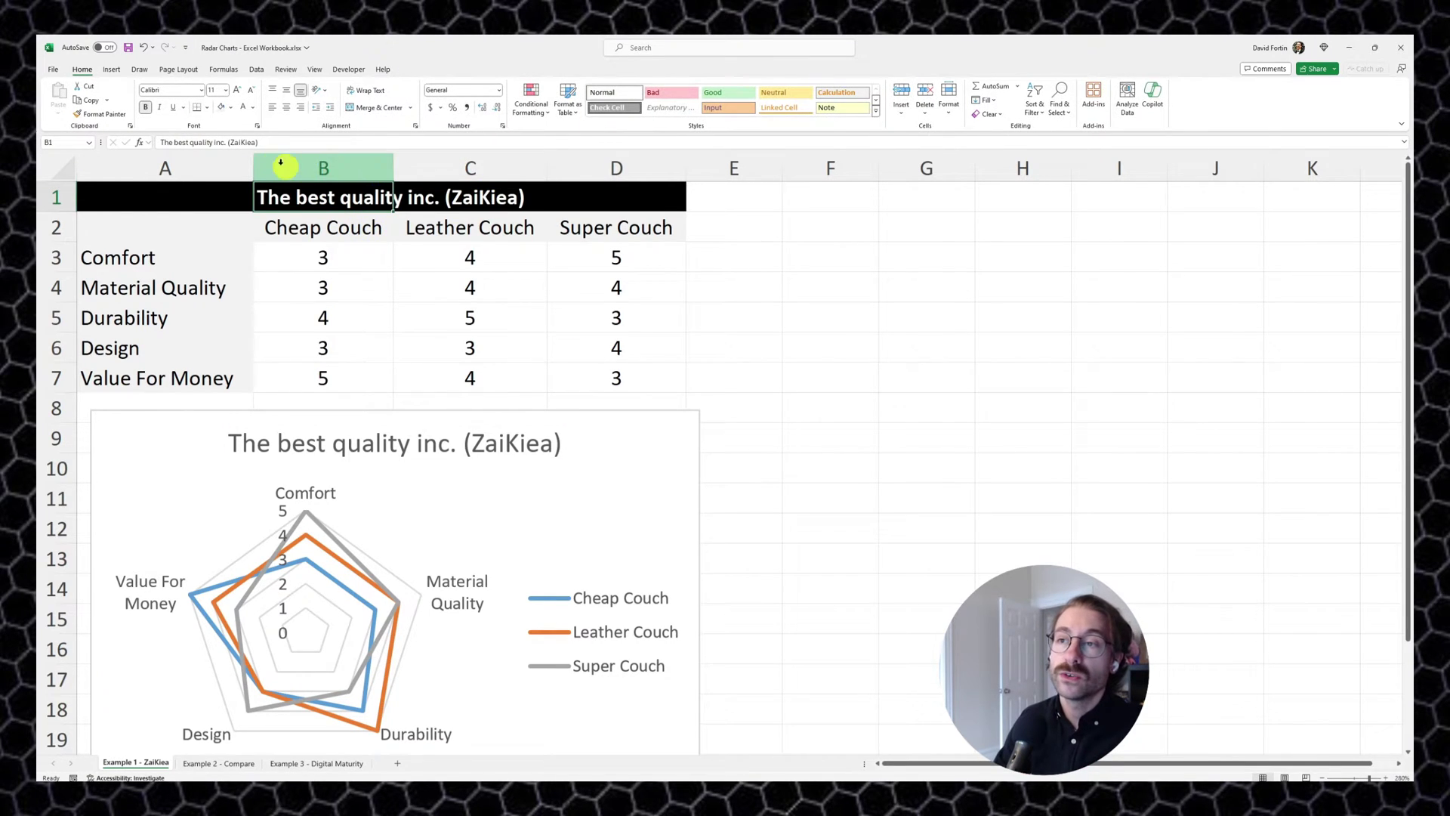
{"action": "key", "text": "F2"}
{"action": "type", "text": "ZZZZ"}
{"action": "key", "text": "Return"}
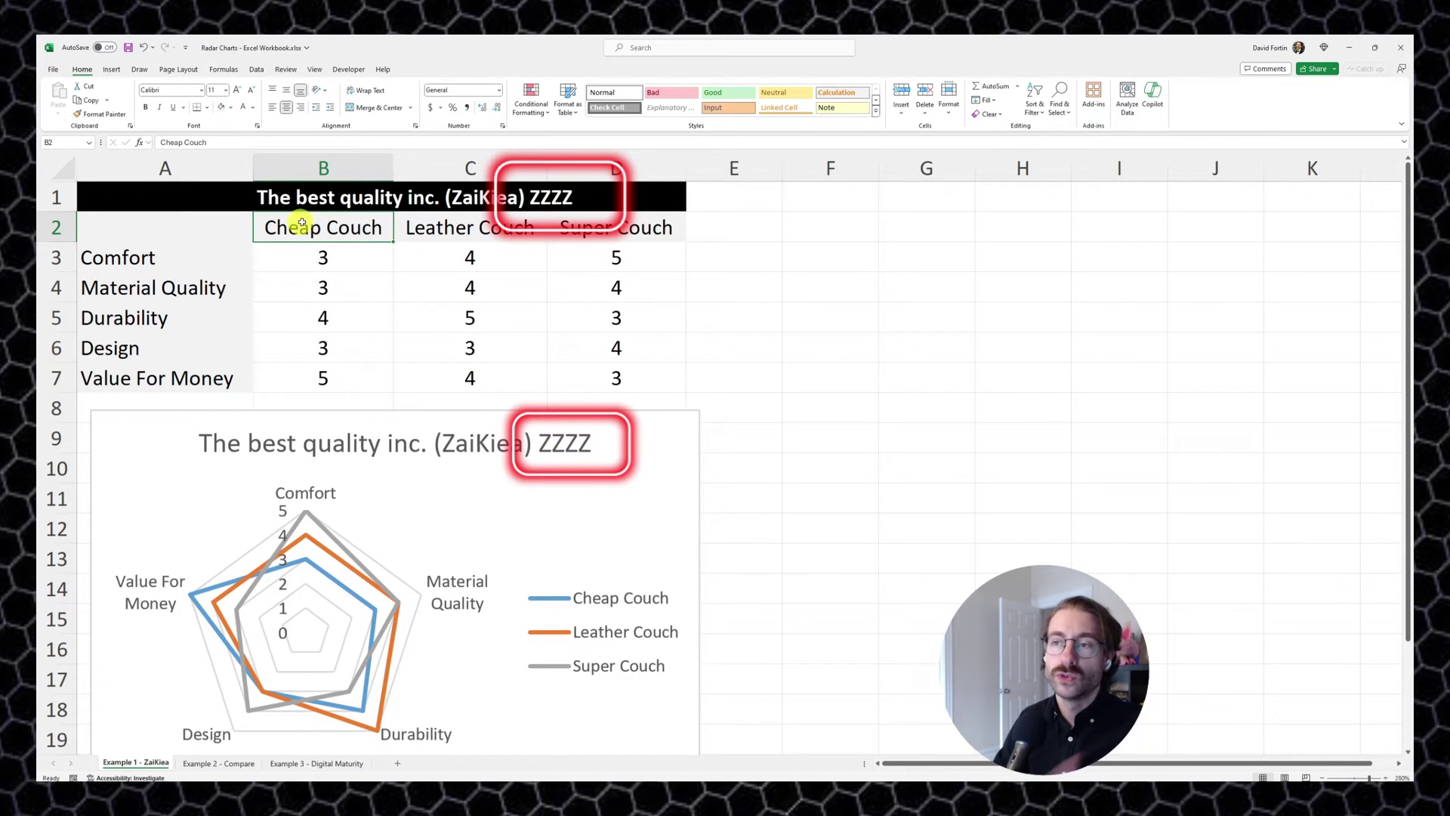
{"action": "key", "text": "ctrl+z"}
{"action": "left_click", "coordinate": [629, 336]}
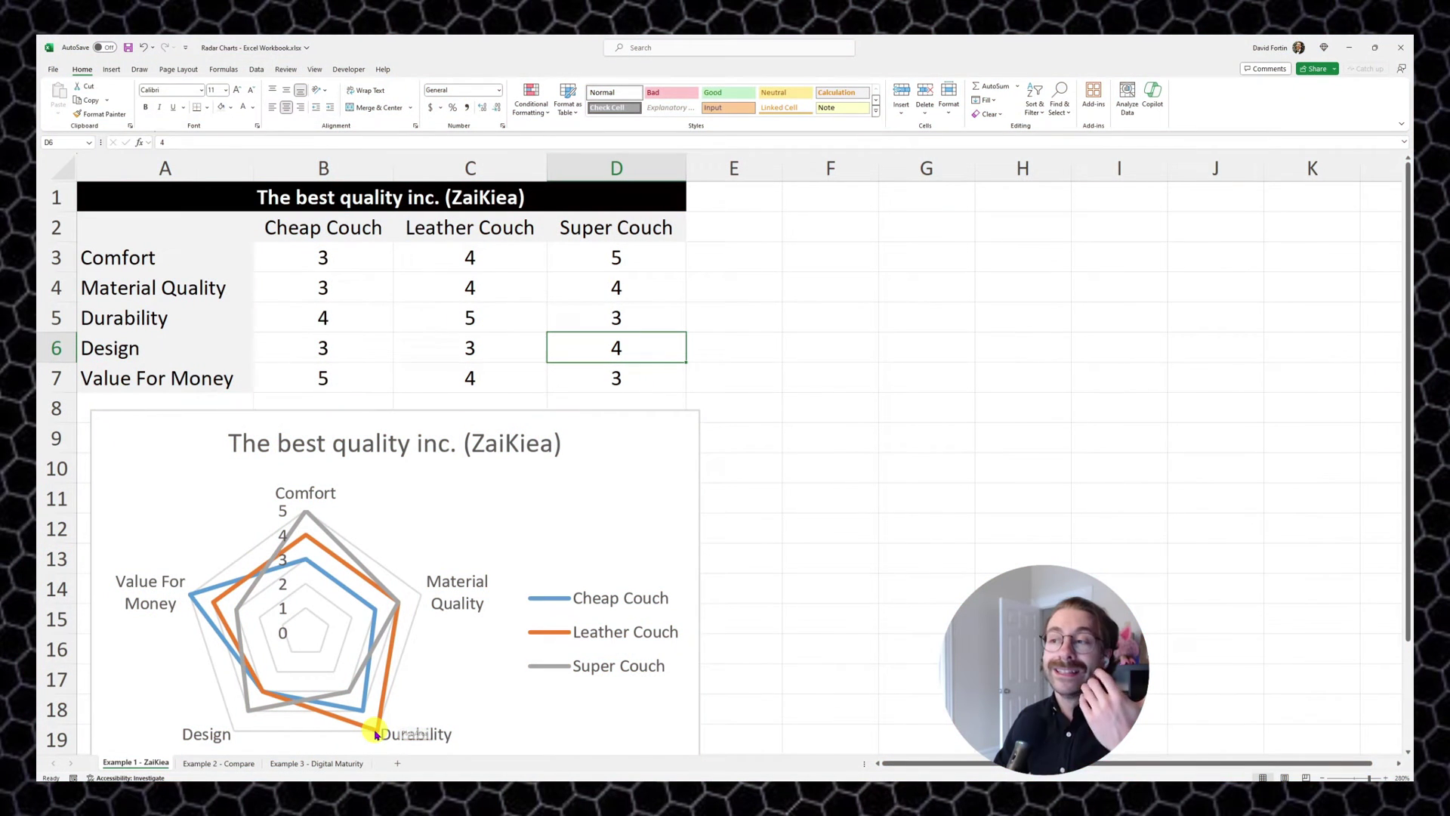
Select the couch ratings B3:D7, then select the radar chart.
{"action": "mouse_move", "coordinate": [684, 745]}
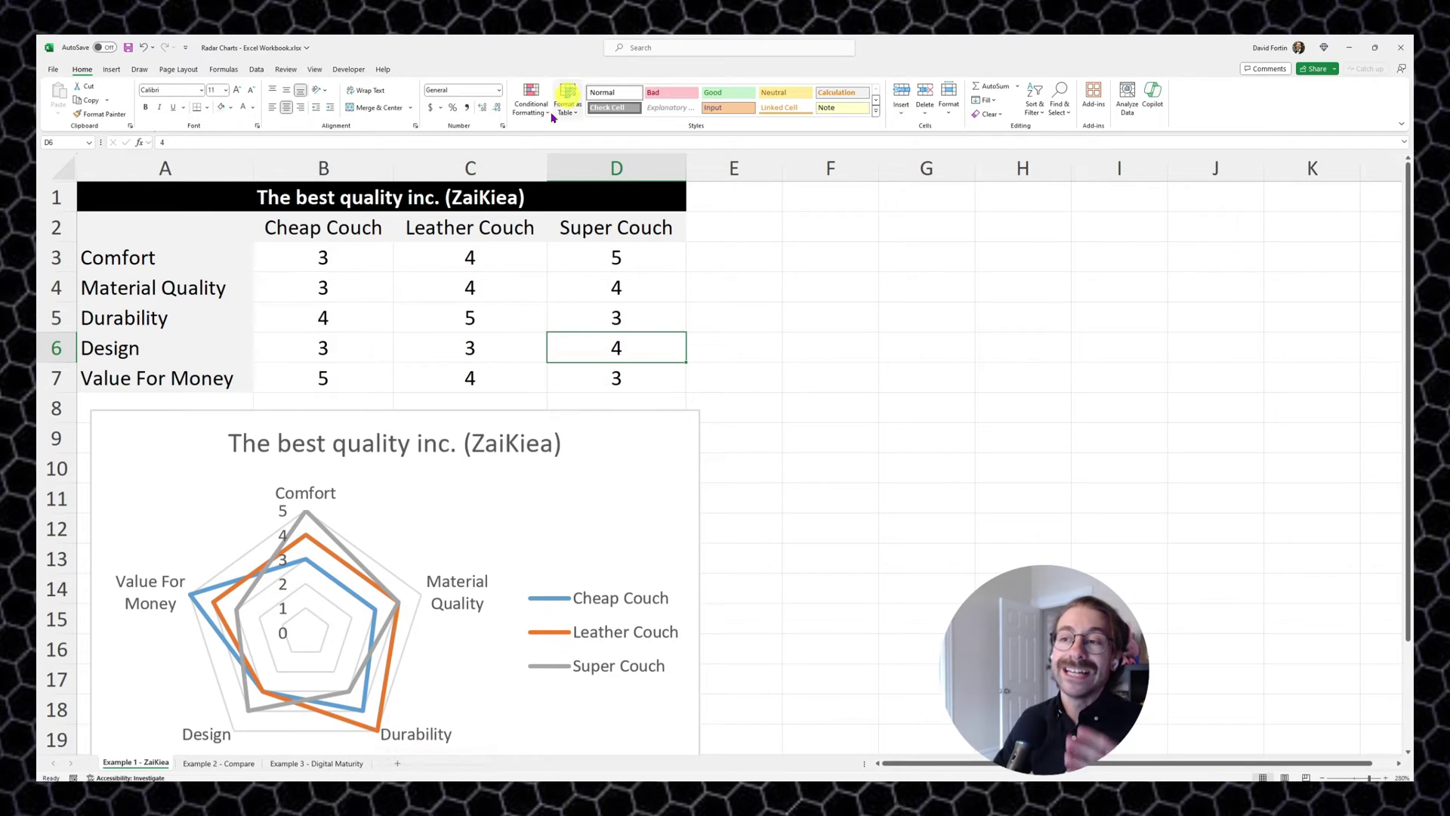
{"action": "left_click_drag", "start_coordinate": [343, 249], "coordinate": [599, 374]}
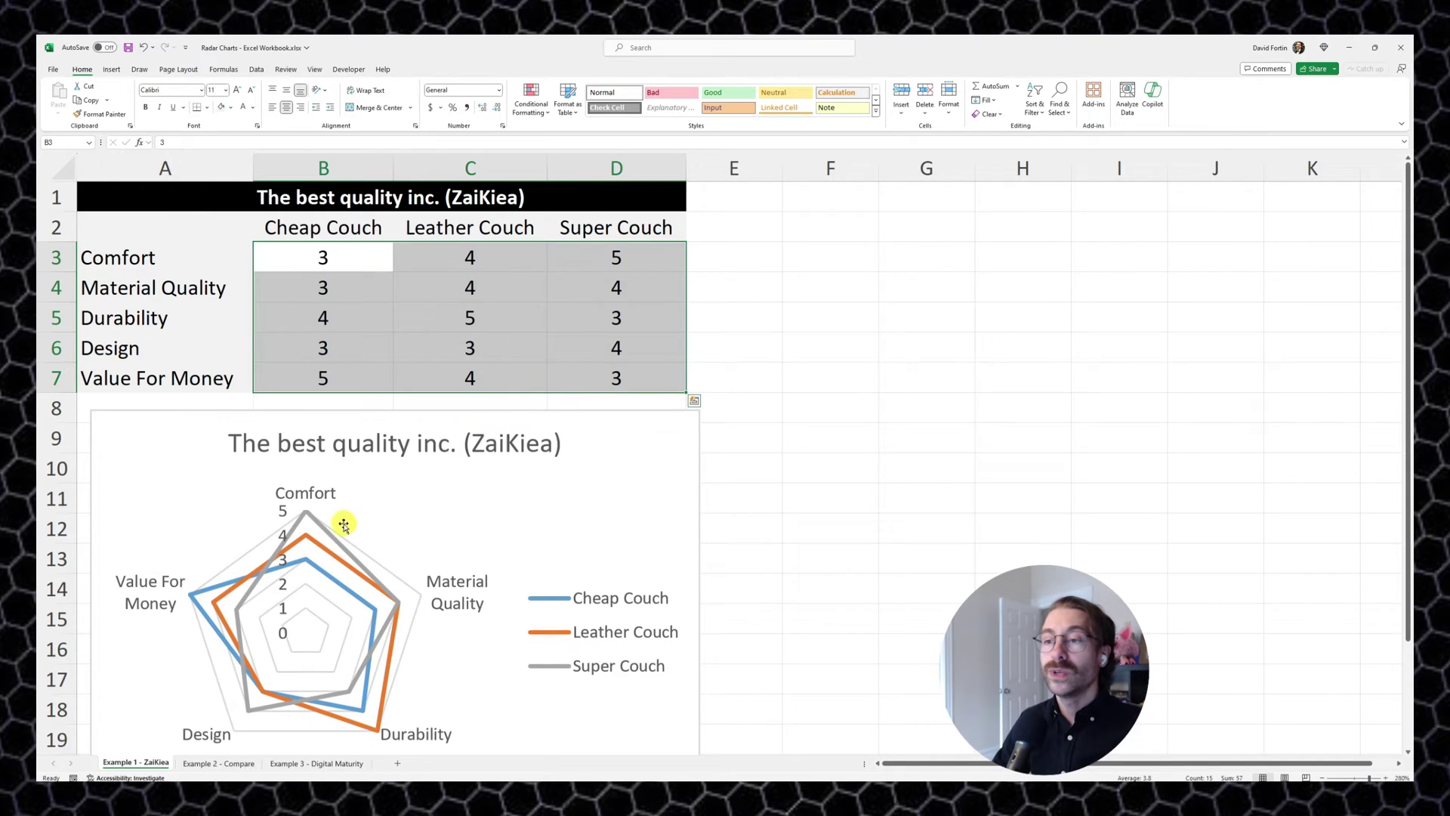
{"action": "left_click", "coordinate": [280, 606]}
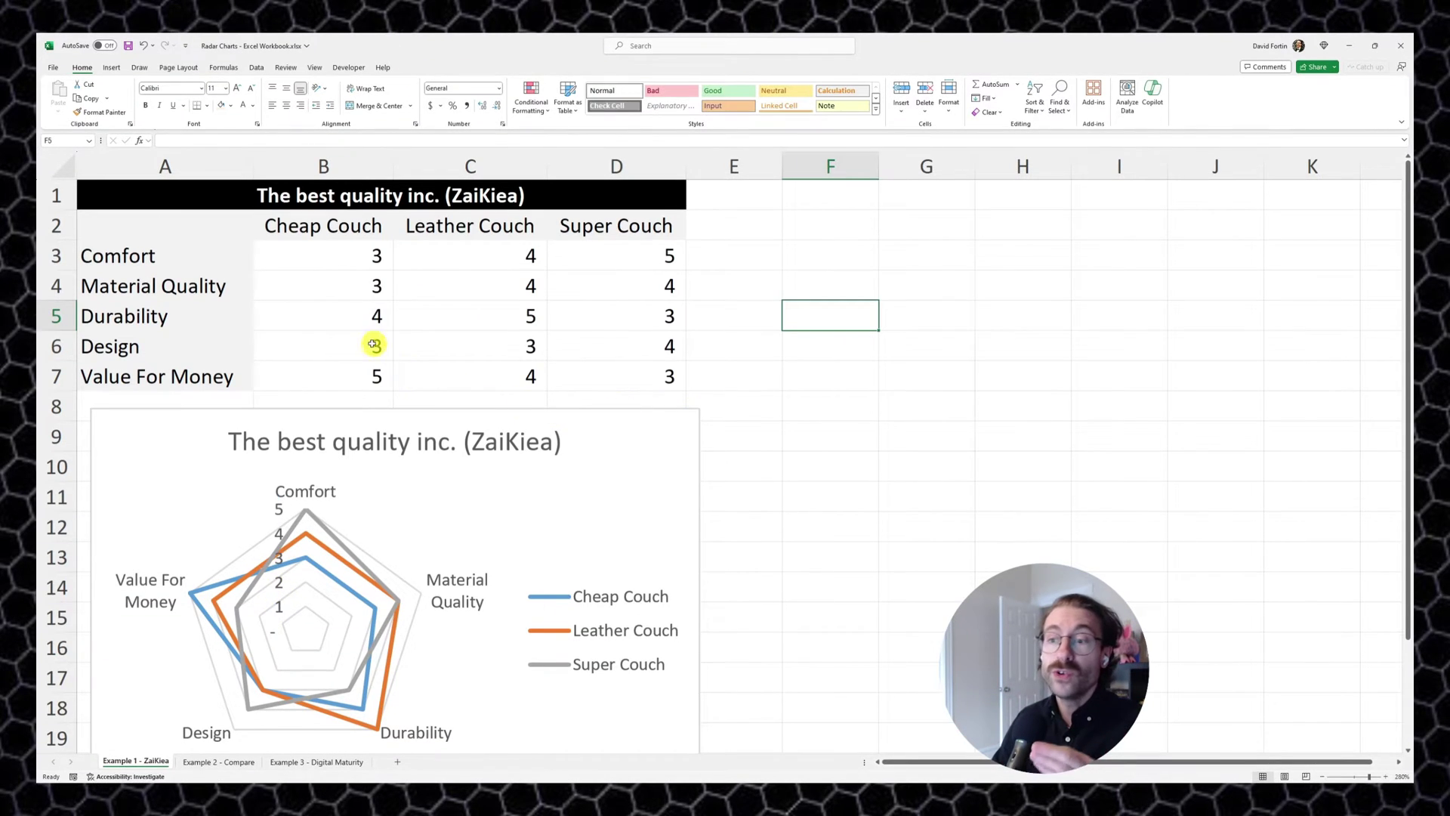
In Format Axis, set the value axis Minimum to 2.0 and Major unit to 1.
{"action": "left_click", "coordinate": [279, 507]}
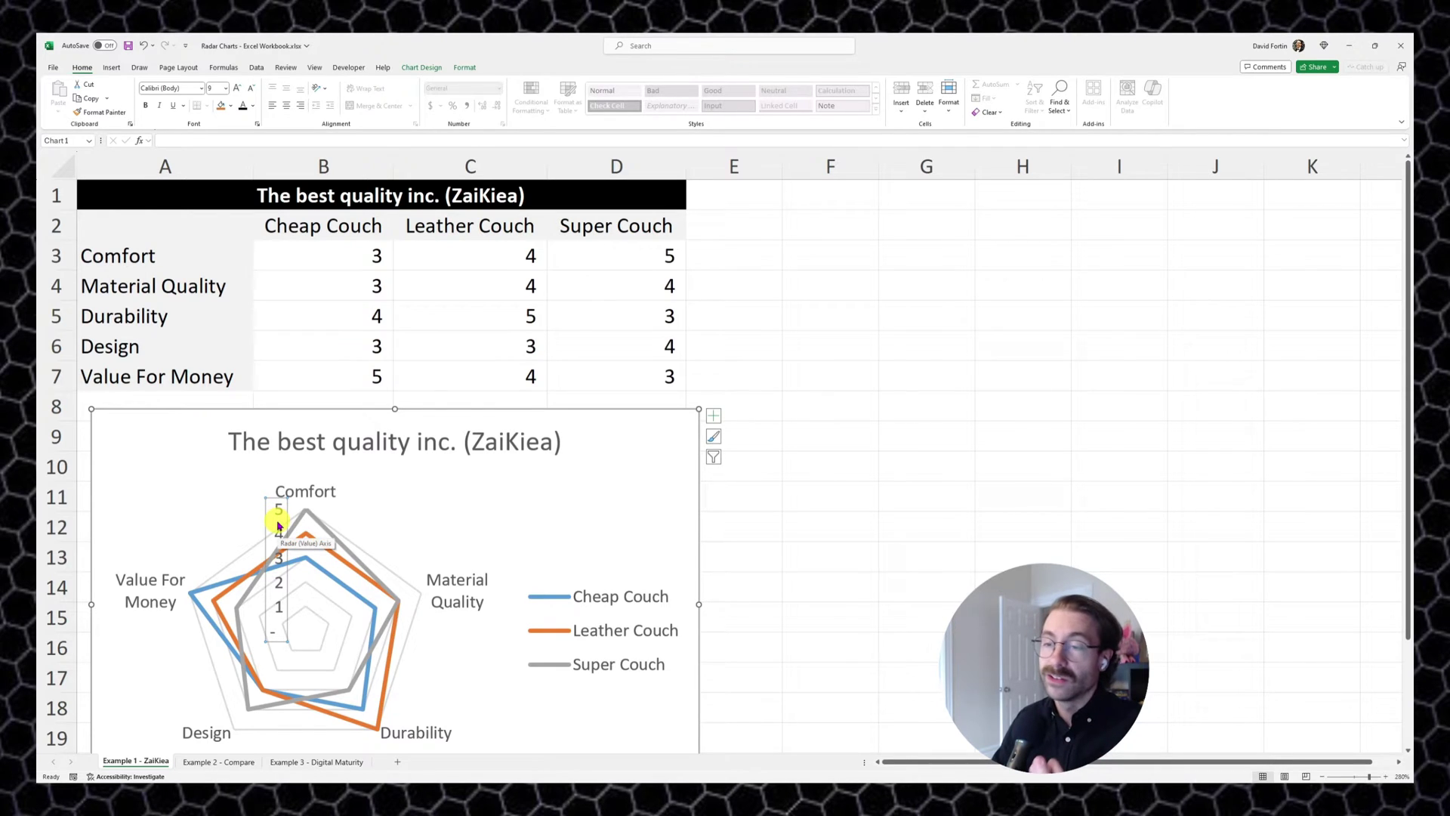
{"action": "double_click", "coordinate": [278, 525]}
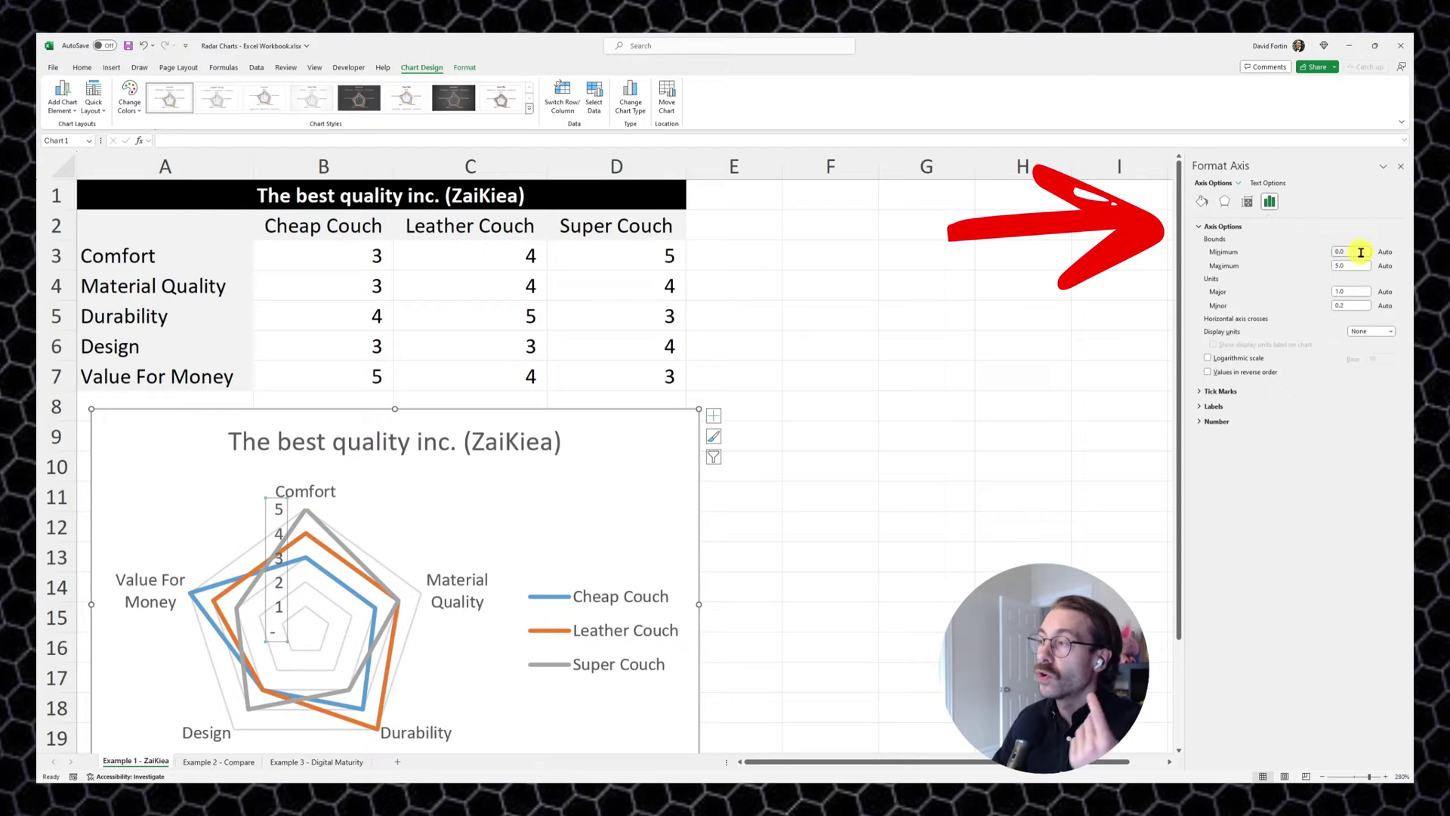
{"action": "double_click", "coordinate": [1361, 253]}
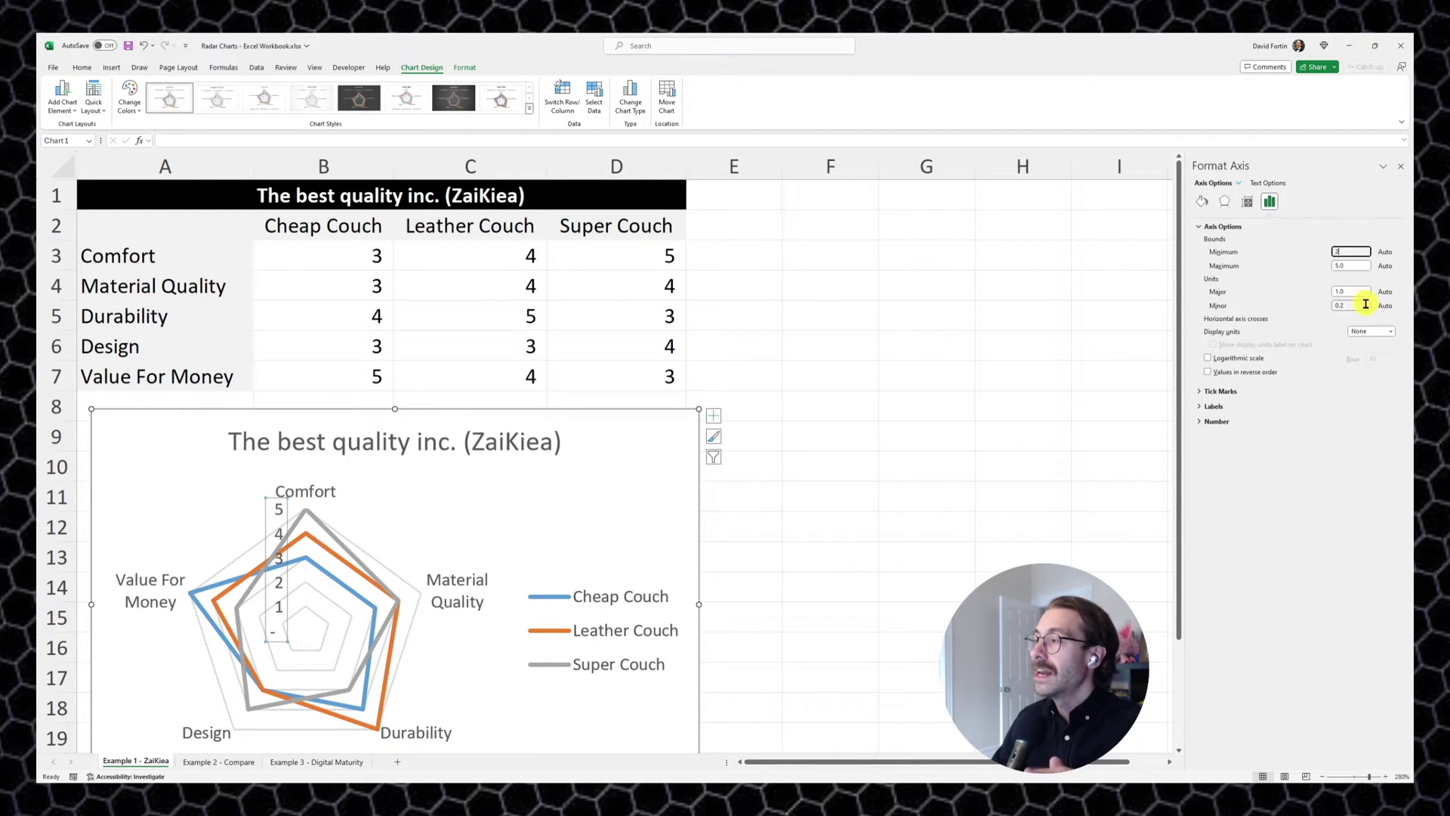
{"action": "left_click_drag", "start_coordinate": [1366, 303], "coordinate": [1236, 295]}
{"action": "type", "text": "1"}
{"action": "key", "text": "Return"}
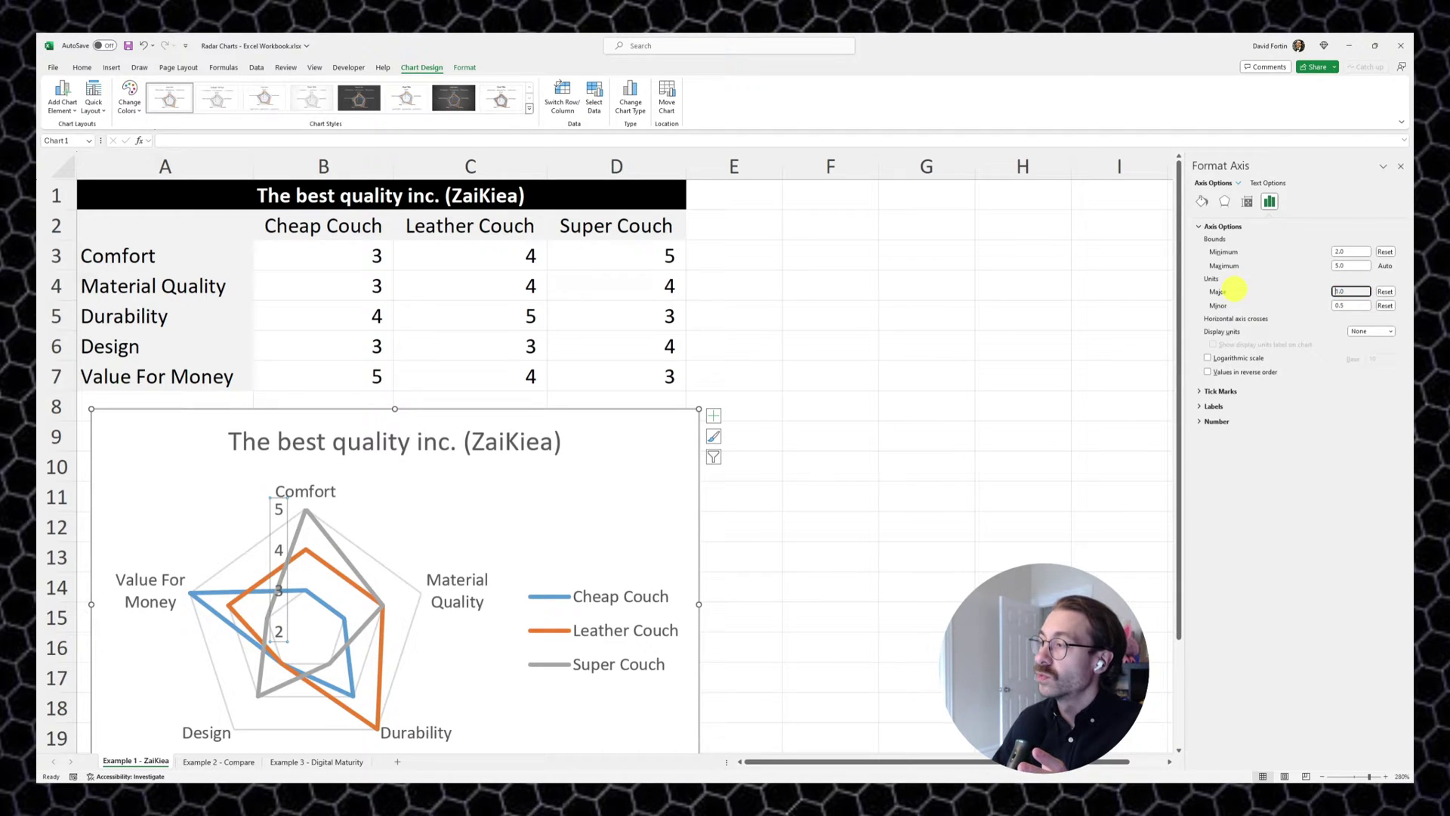
{"action": "left_click", "coordinate": [796, 405]}
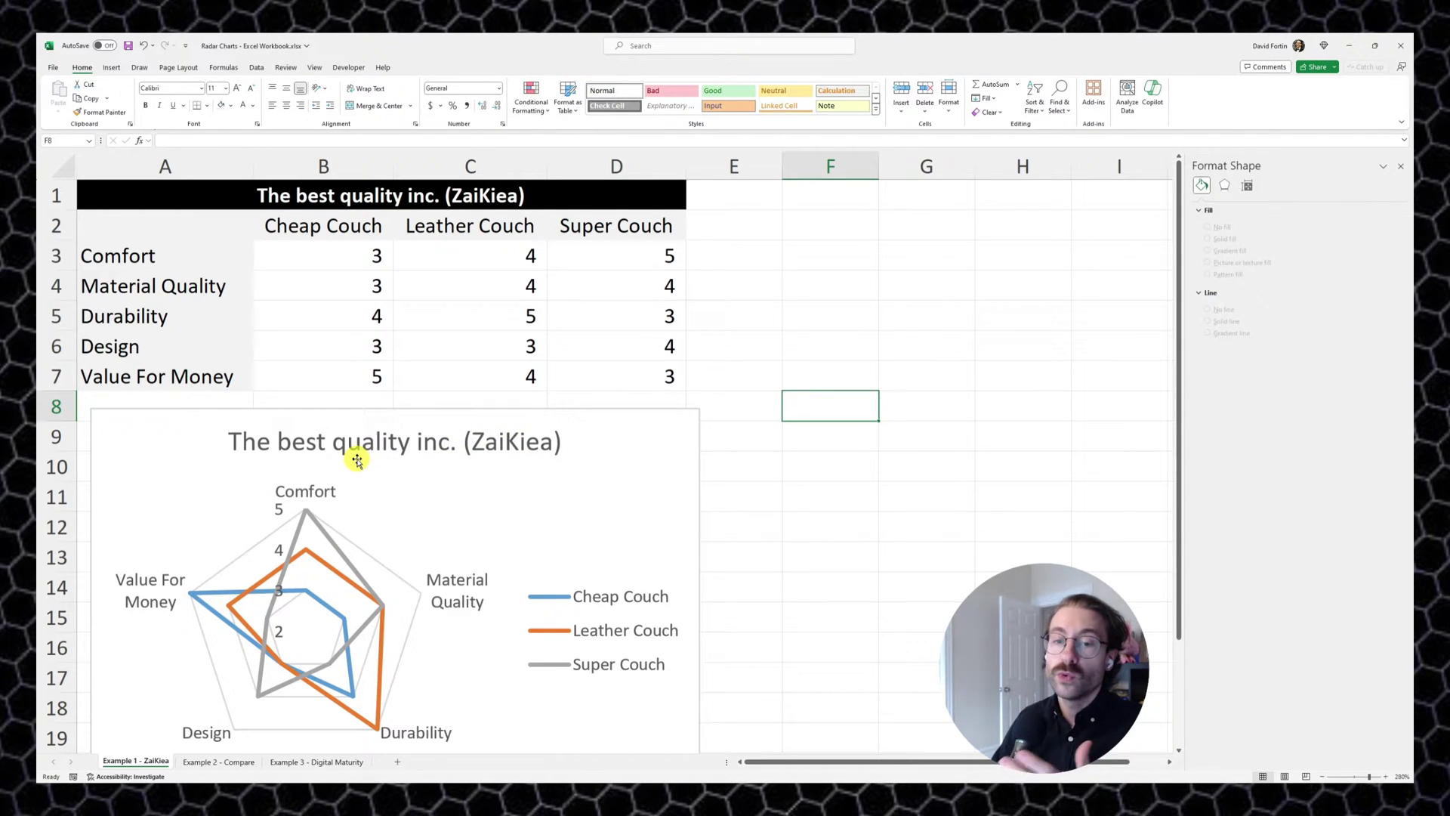
Color the Super Couch series line pink using Shape Outline's More Outline Colors picker.
{"action": "left_click", "coordinate": [281, 512]}
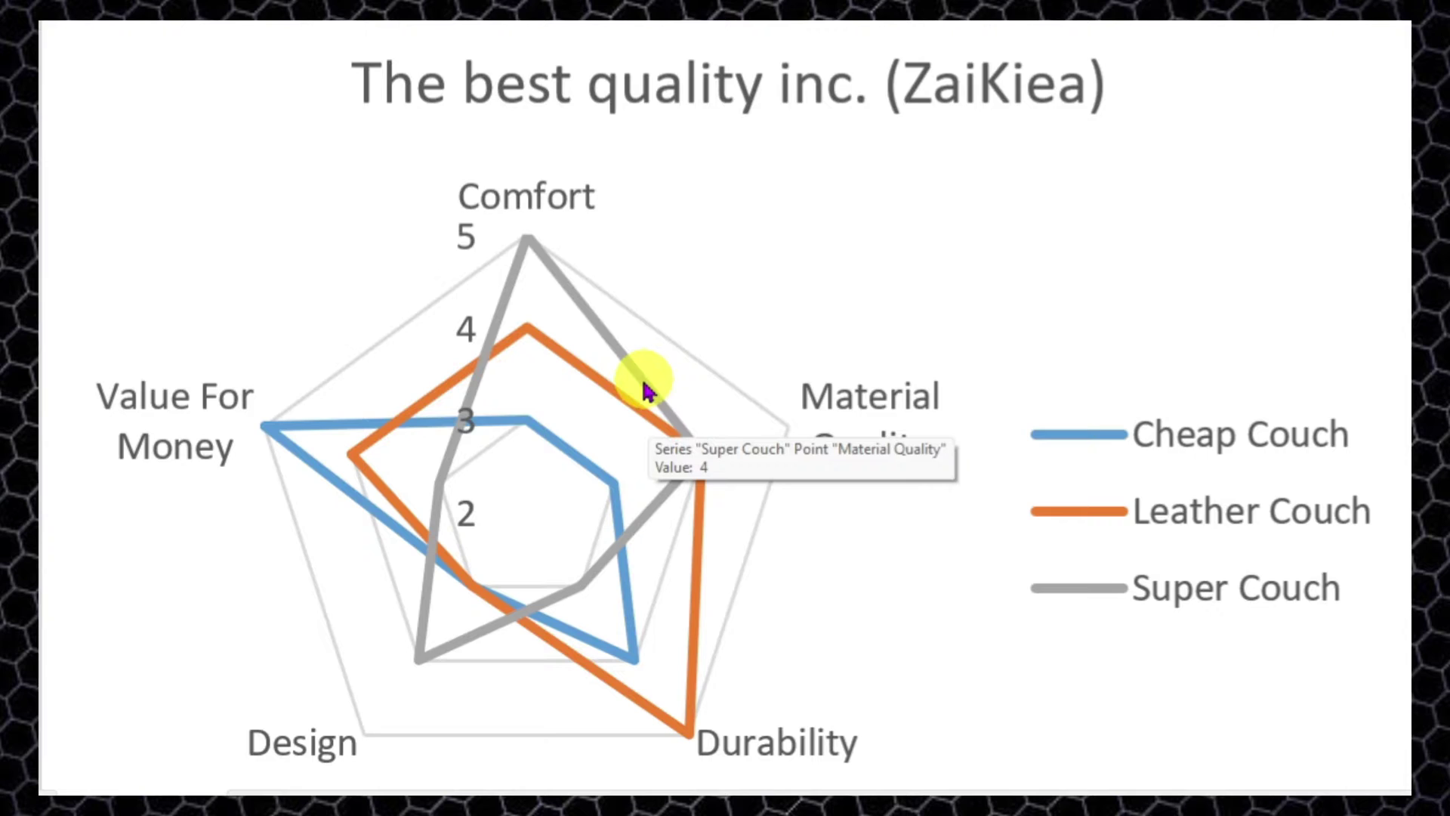
{"action": "left_click", "coordinate": [648, 385]}
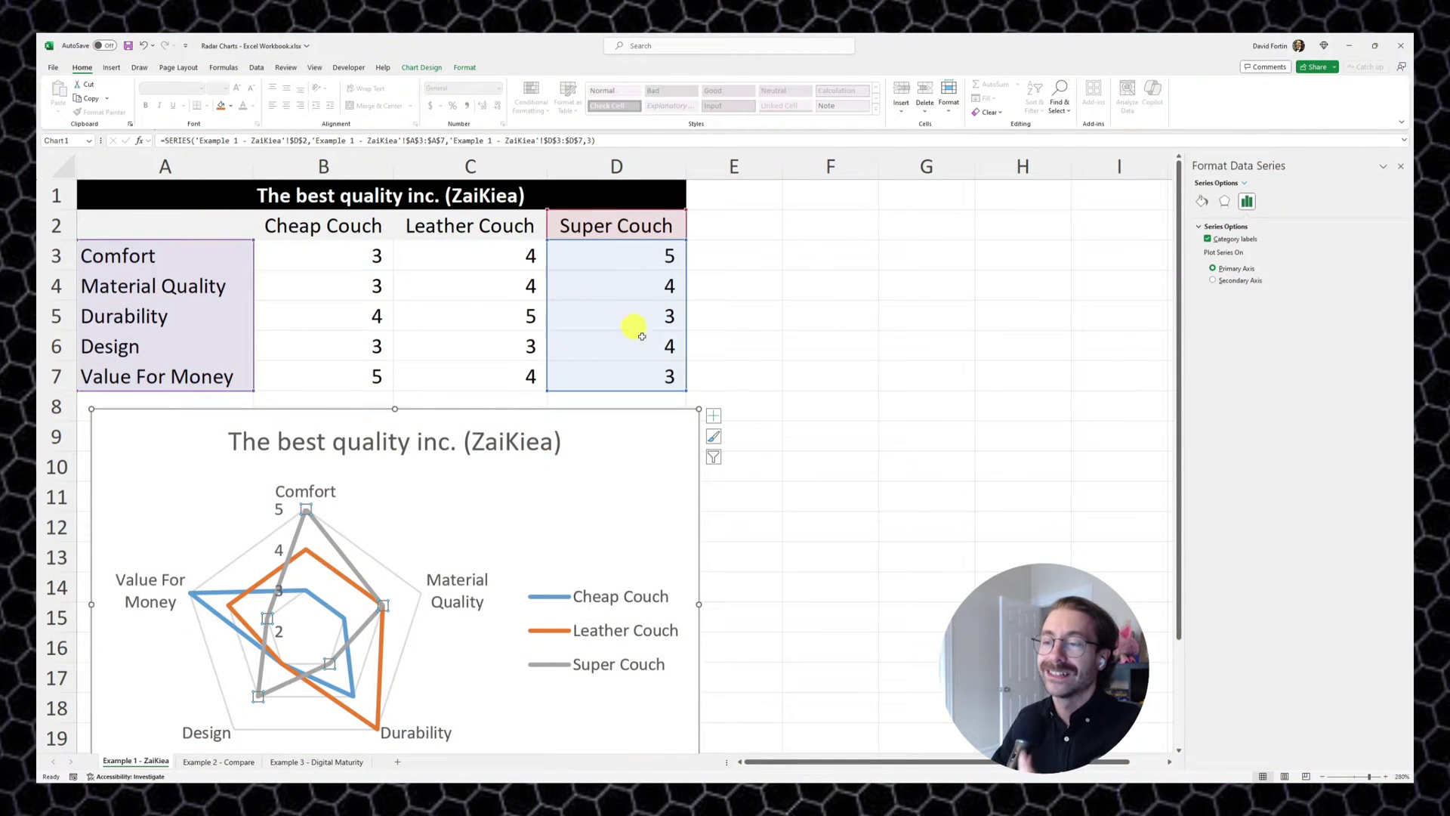
{"action": "left_click", "coordinate": [827, 412]}
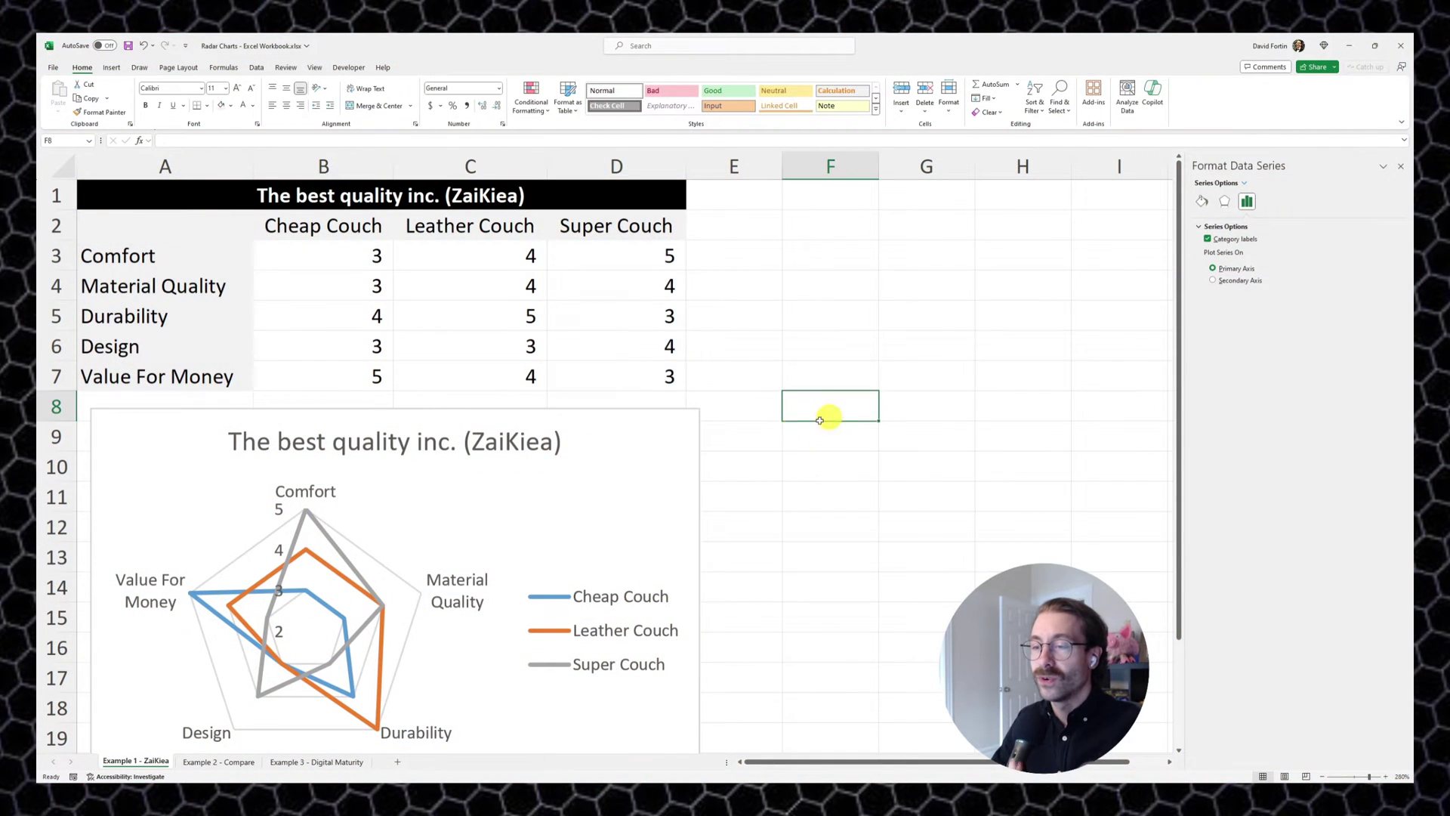
{"action": "left_click", "coordinate": [341, 558]}
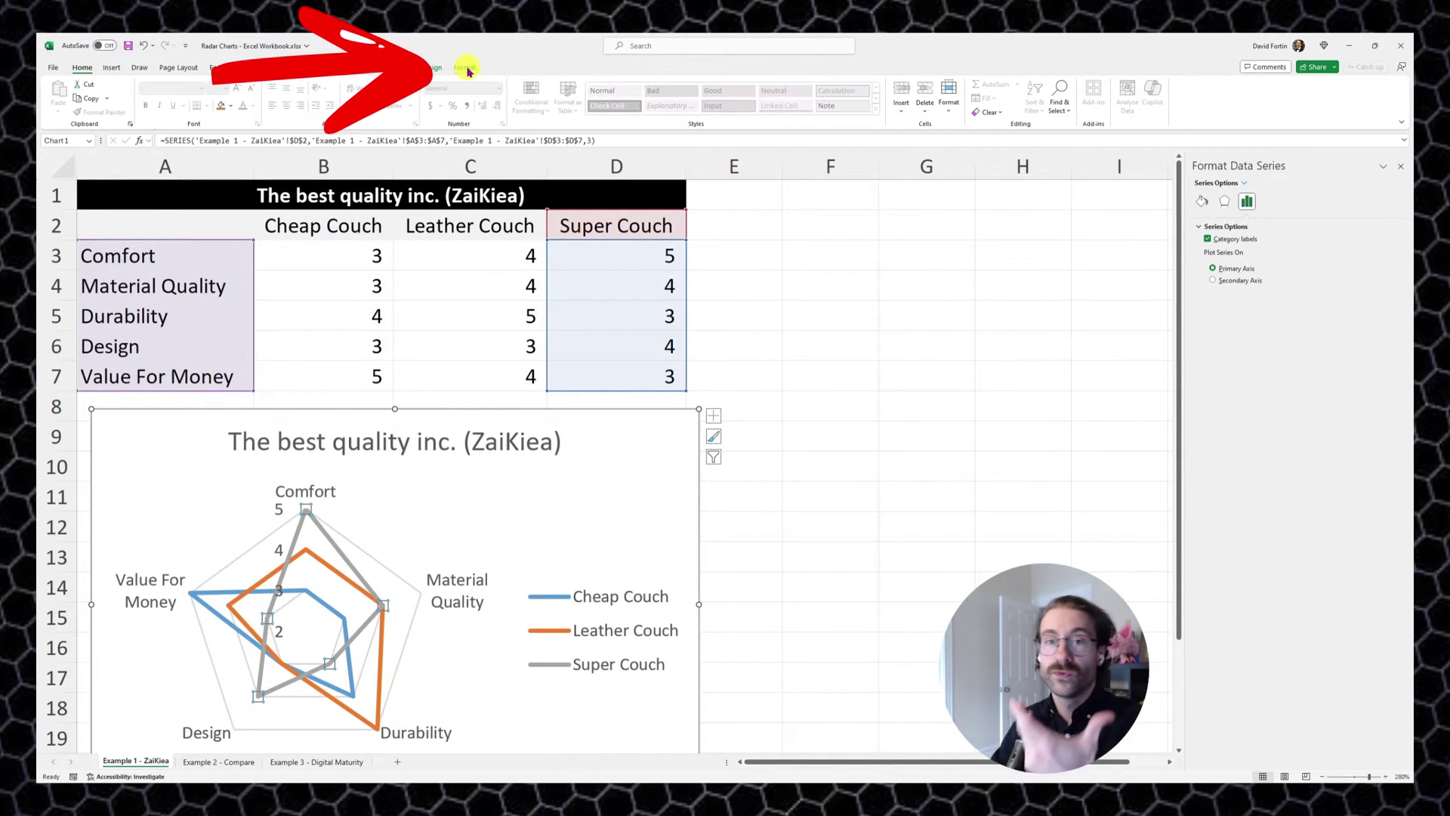
{"action": "left_click", "coordinate": [465, 68]}
{"action": "left_click", "coordinate": [494, 100]}
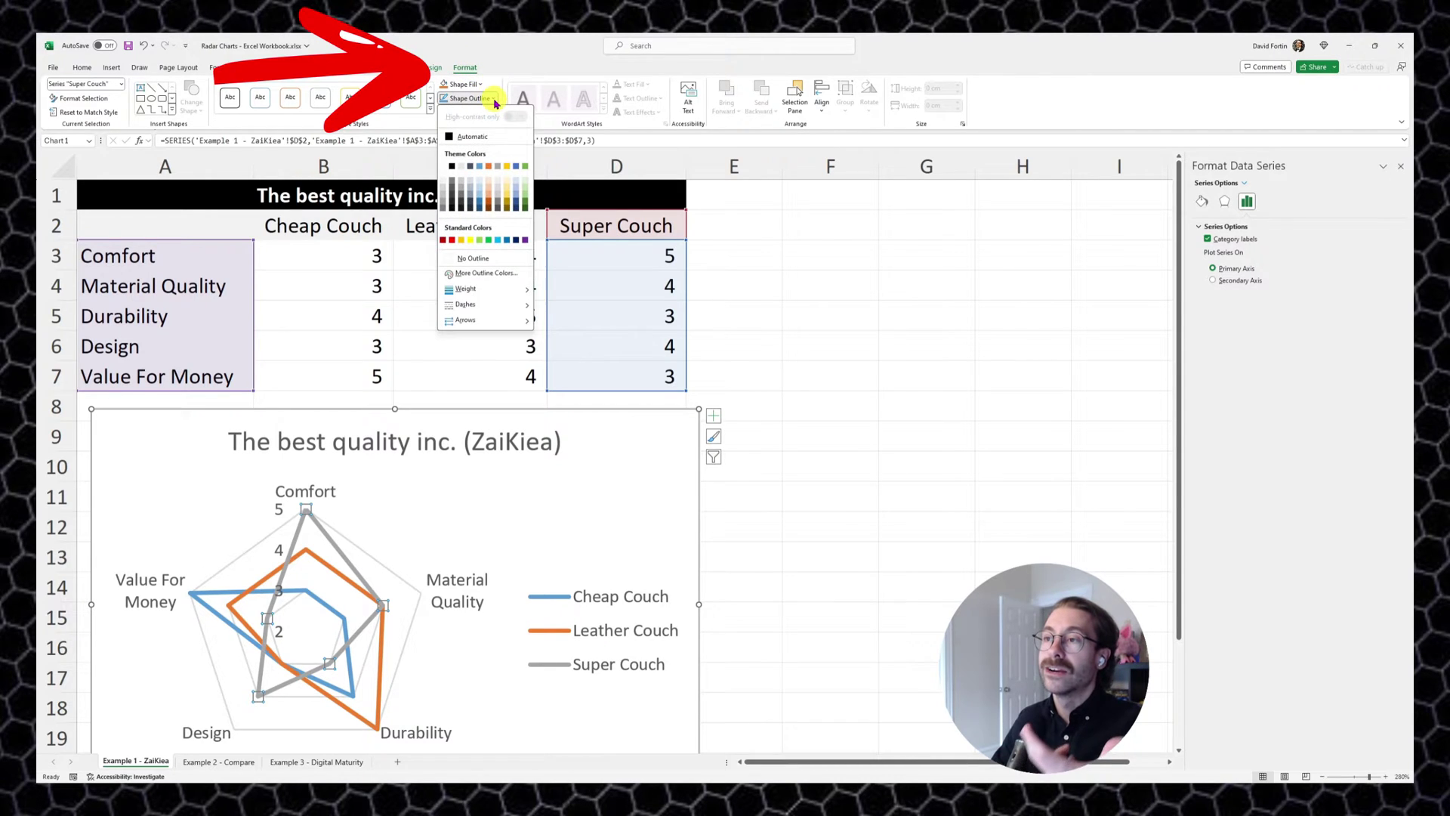
{"action": "left_click", "coordinate": [490, 273]}
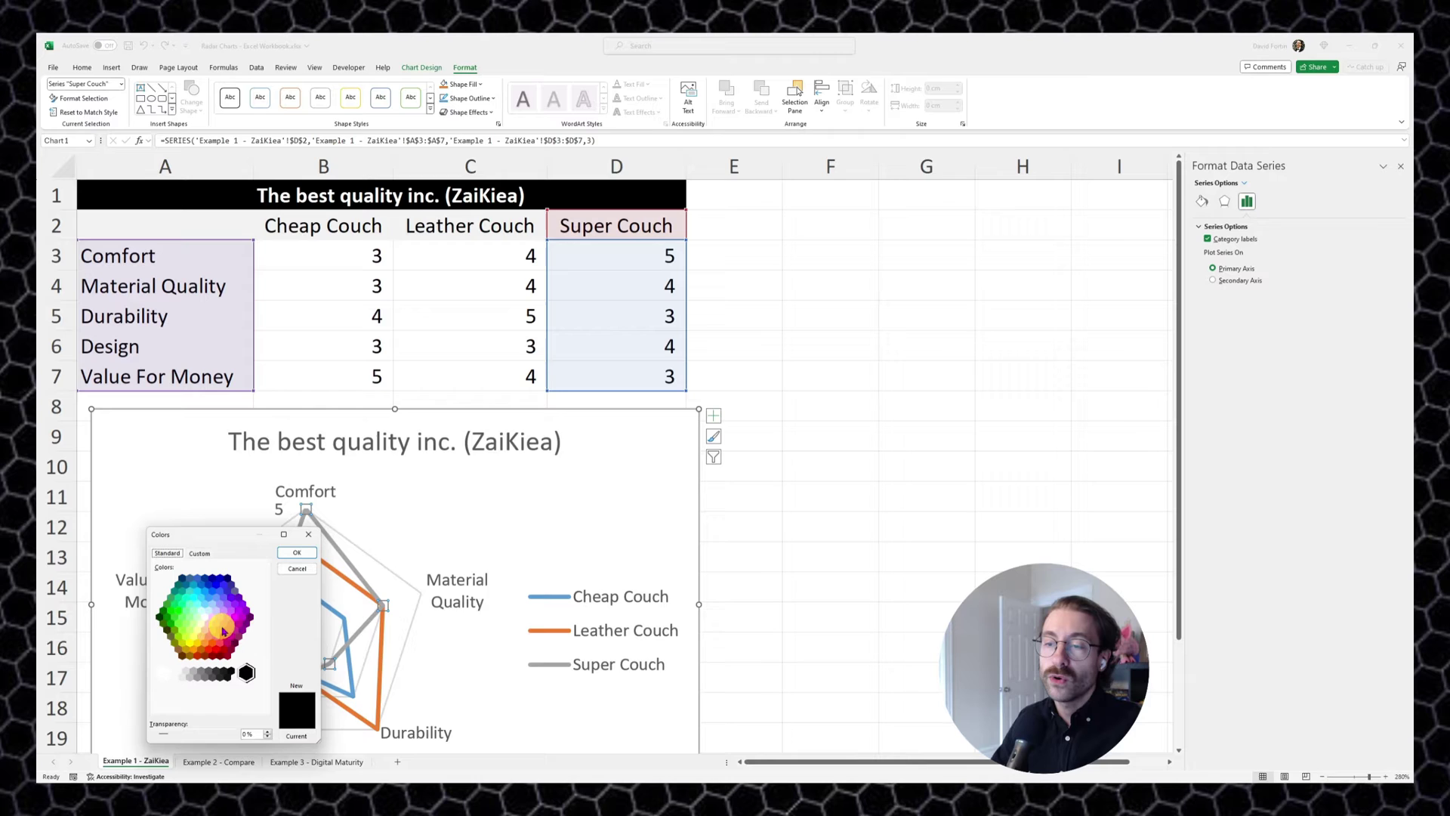
{"action": "left_click", "coordinate": [222, 631]}
{"action": "left_click", "coordinate": [297, 552]}
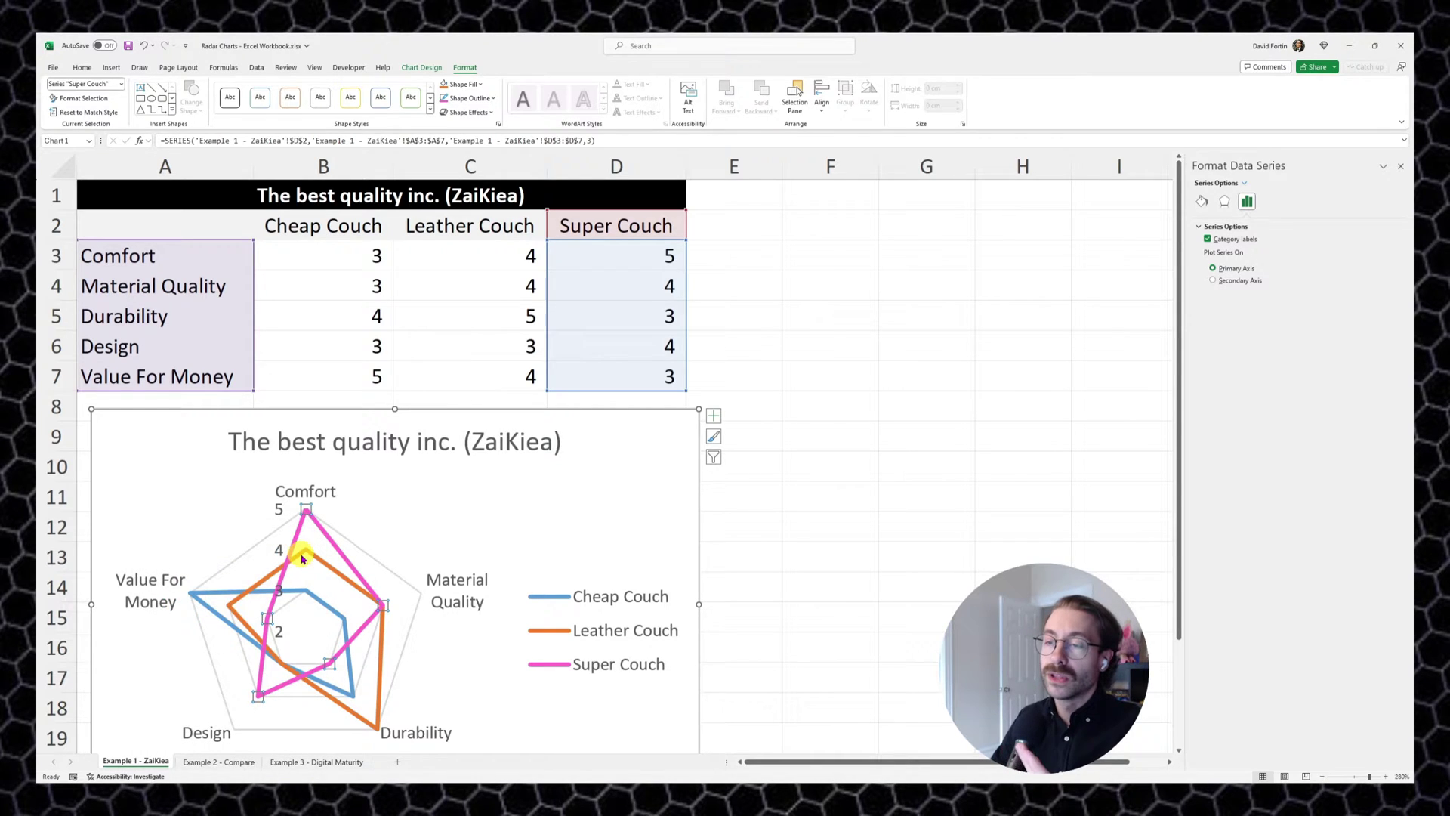
{"action": "left_click", "coordinate": [789, 493]}
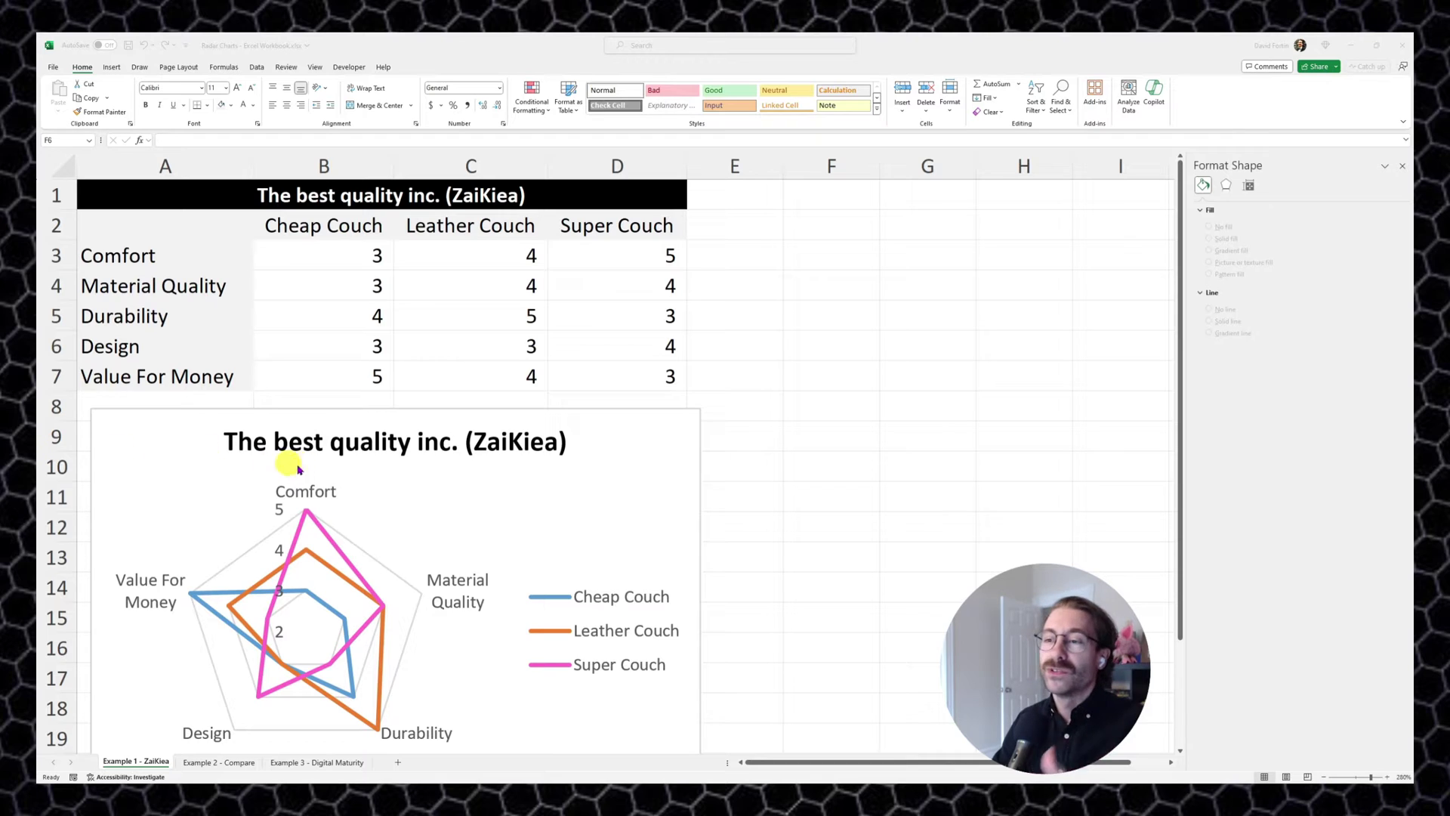
Give the value axis a solid, 50% transparent, dark Square Dot line.
{"action": "mouse_move", "coordinate": [301, 536]}
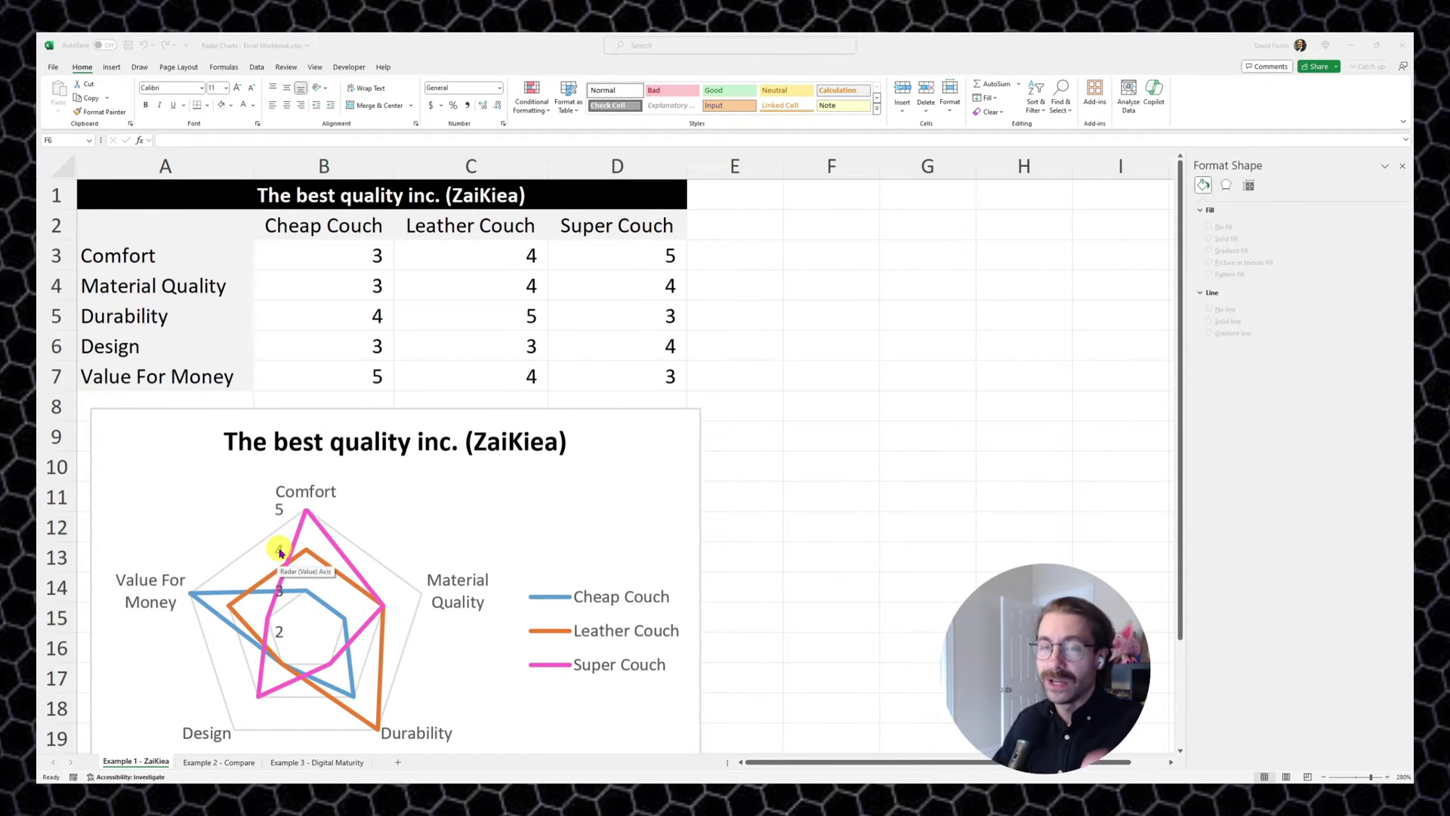
{"action": "left_click", "coordinate": [279, 552]}
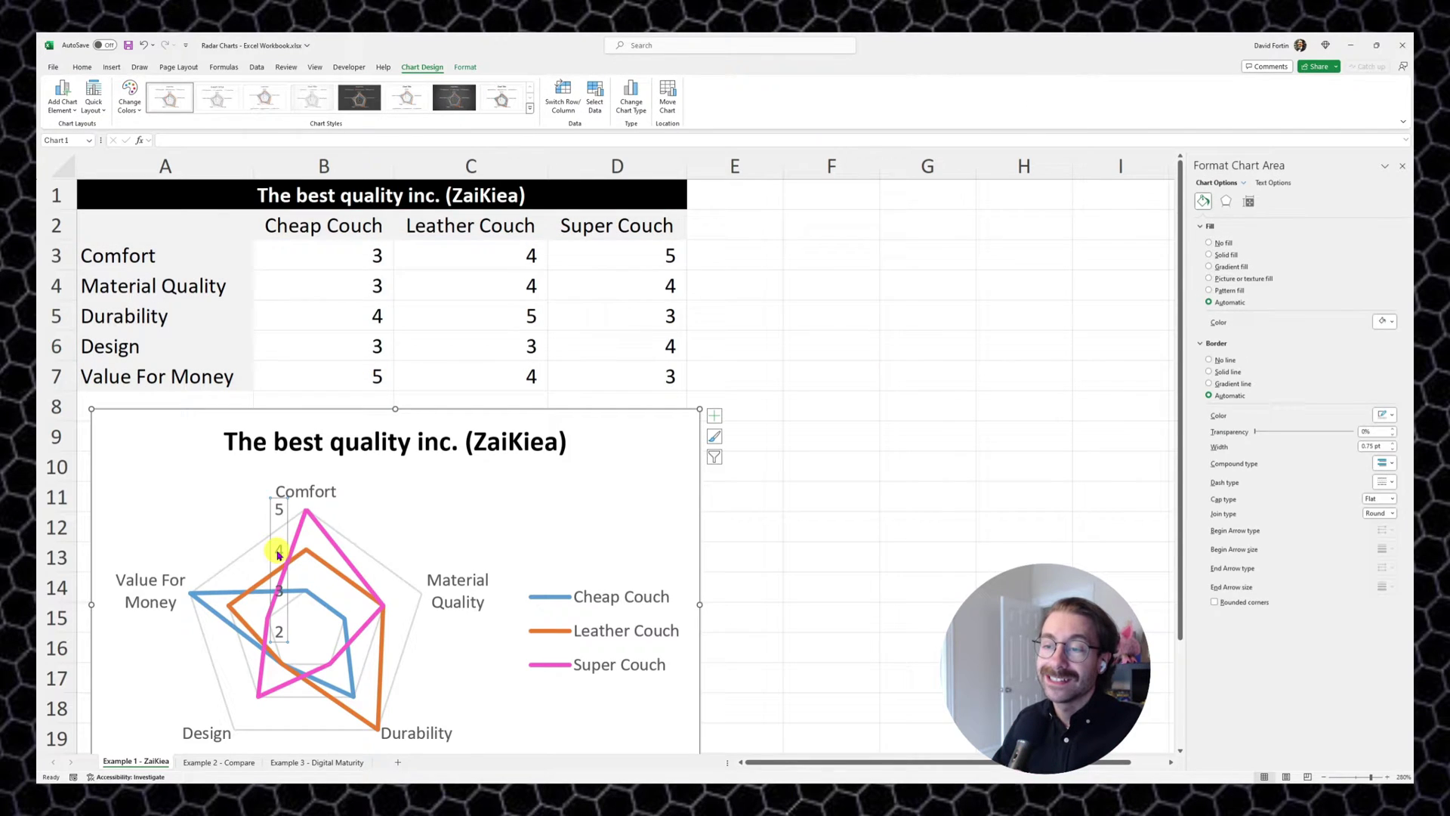
{"action": "left_click", "coordinate": [1204, 202]}
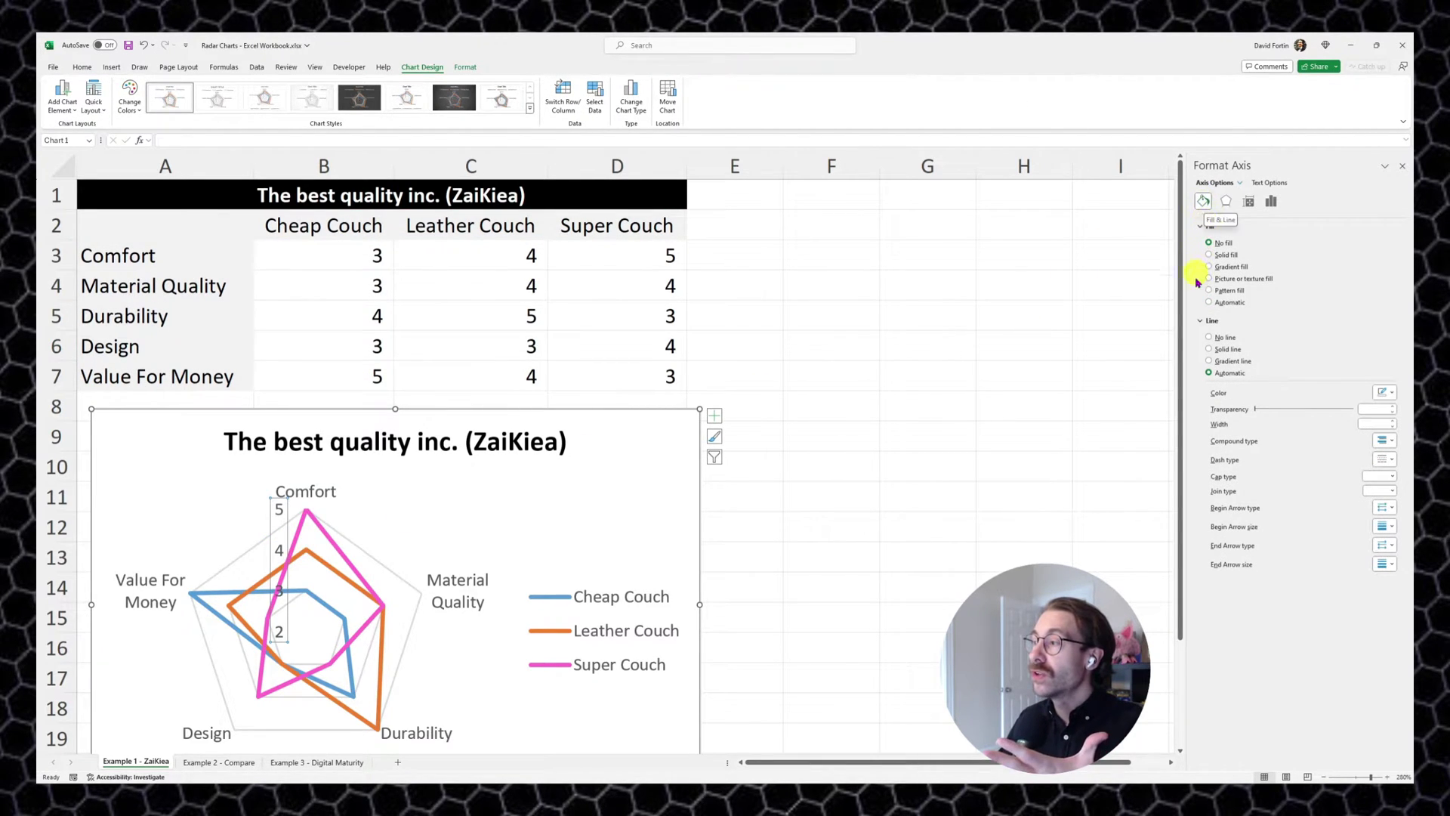
{"action": "left_click", "coordinate": [1209, 348]}
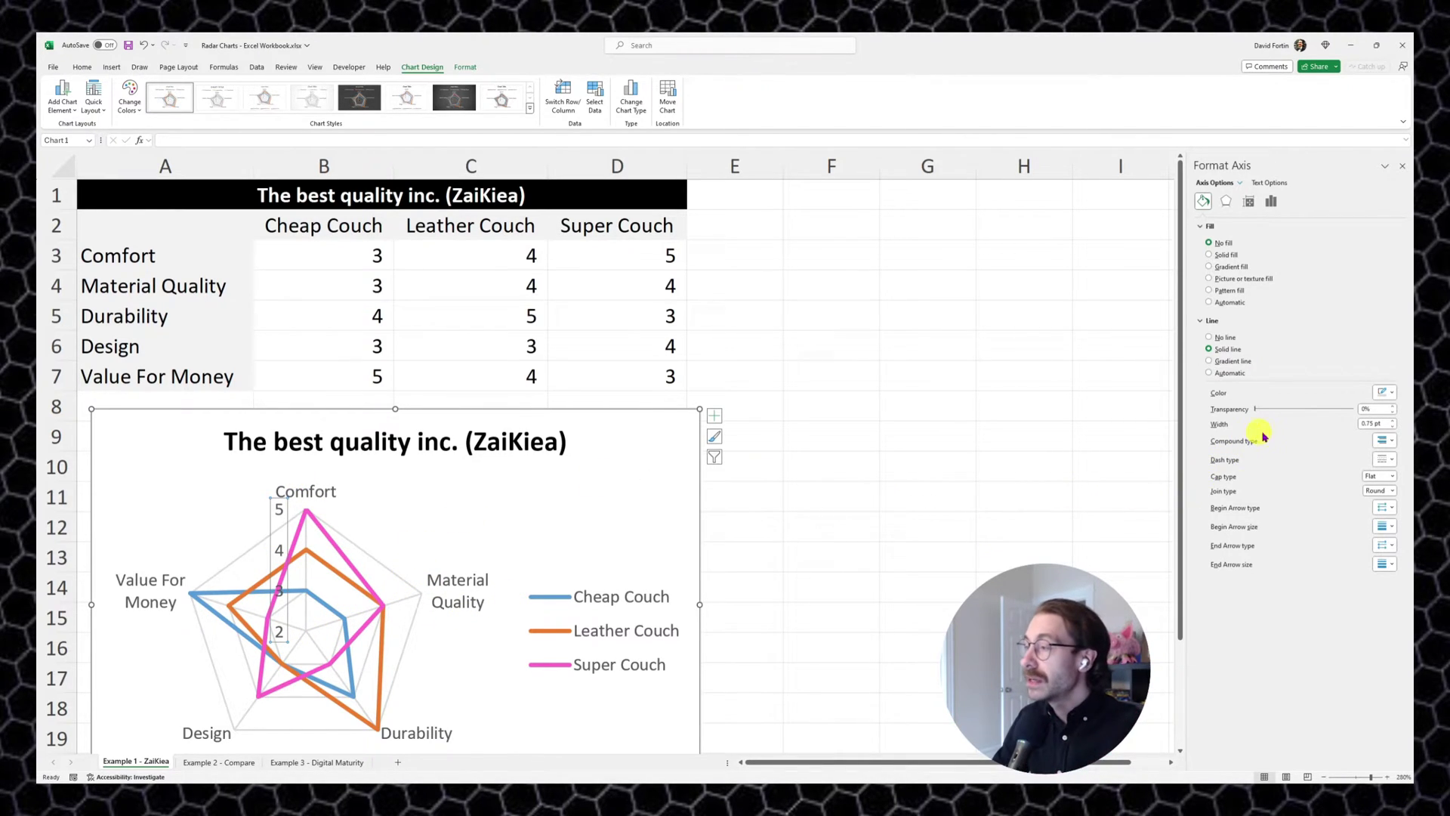
{"action": "left_click", "coordinate": [1371, 410]}
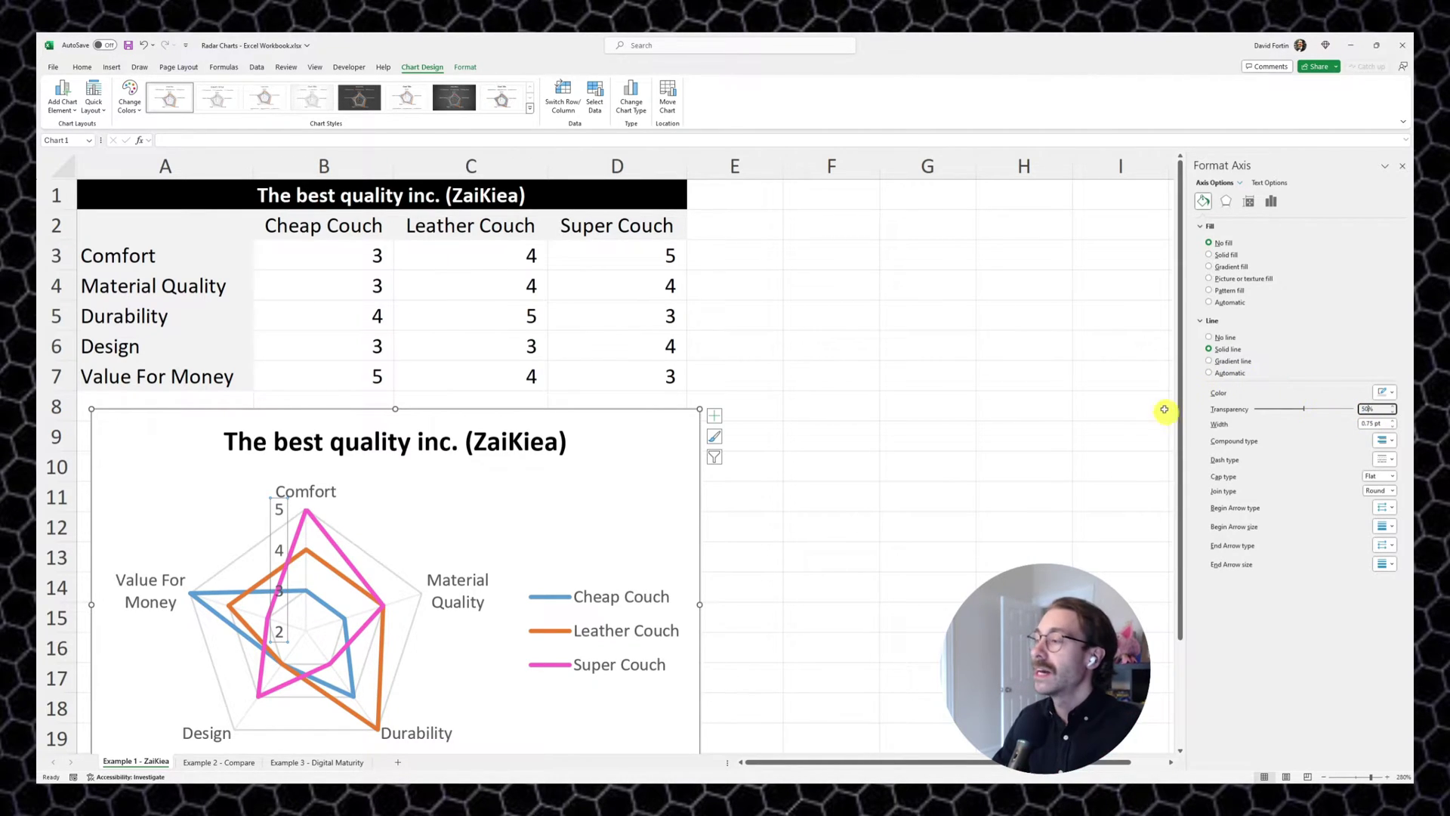
{"action": "left_click", "coordinate": [1381, 396]}
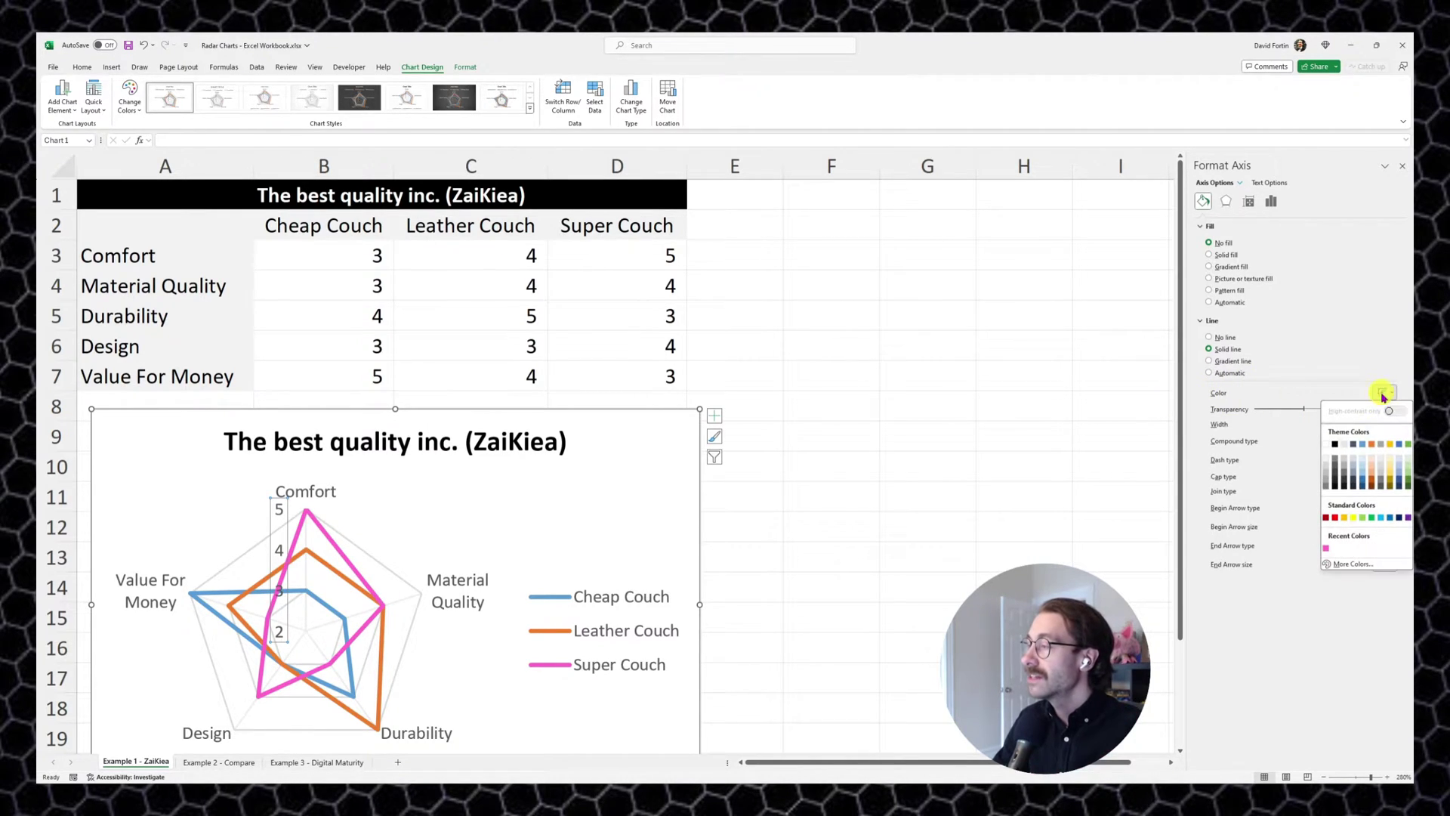
{"action": "left_click", "coordinate": [1335, 444]}
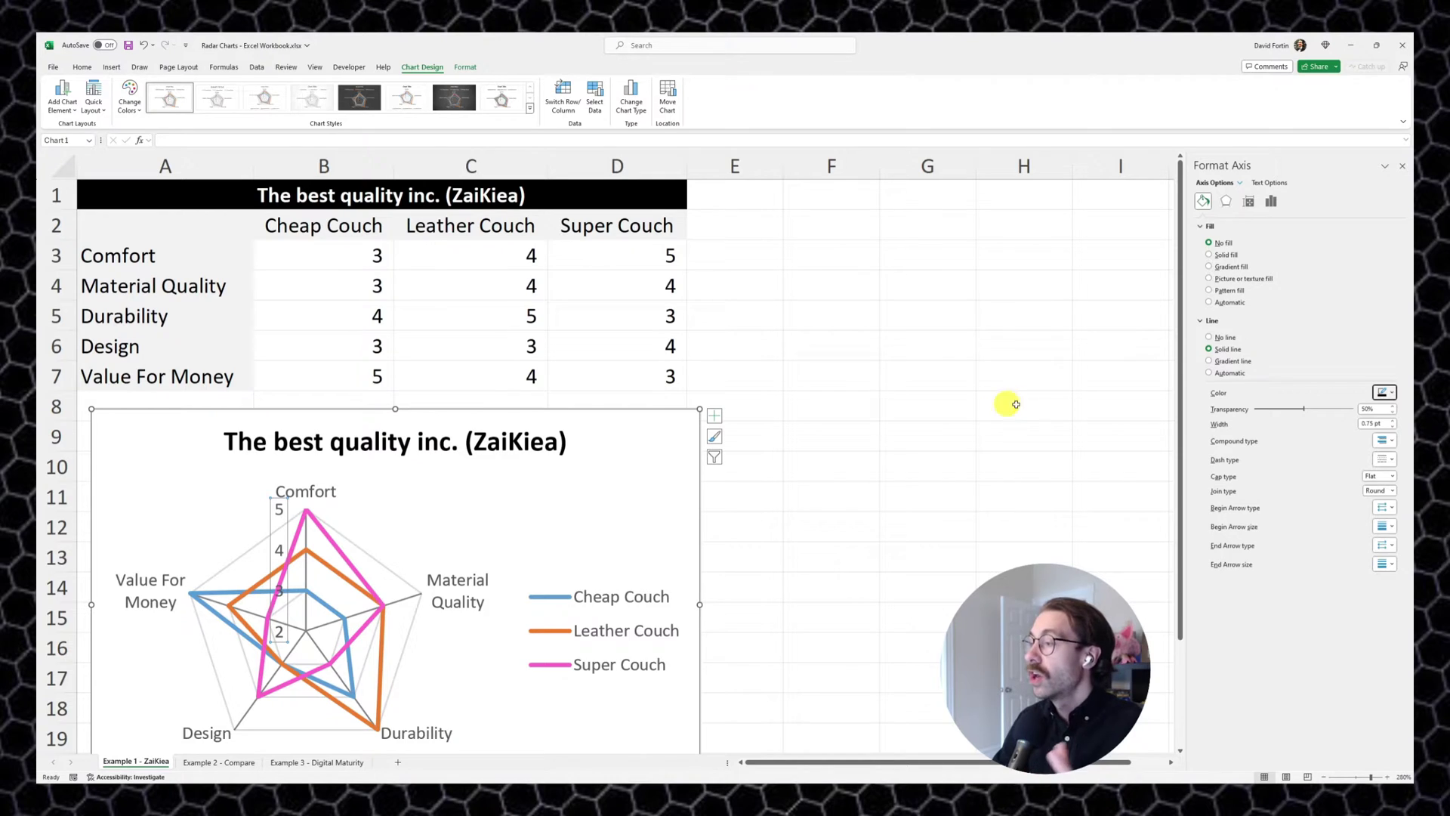
{"action": "left_click", "coordinate": [1384, 459]}
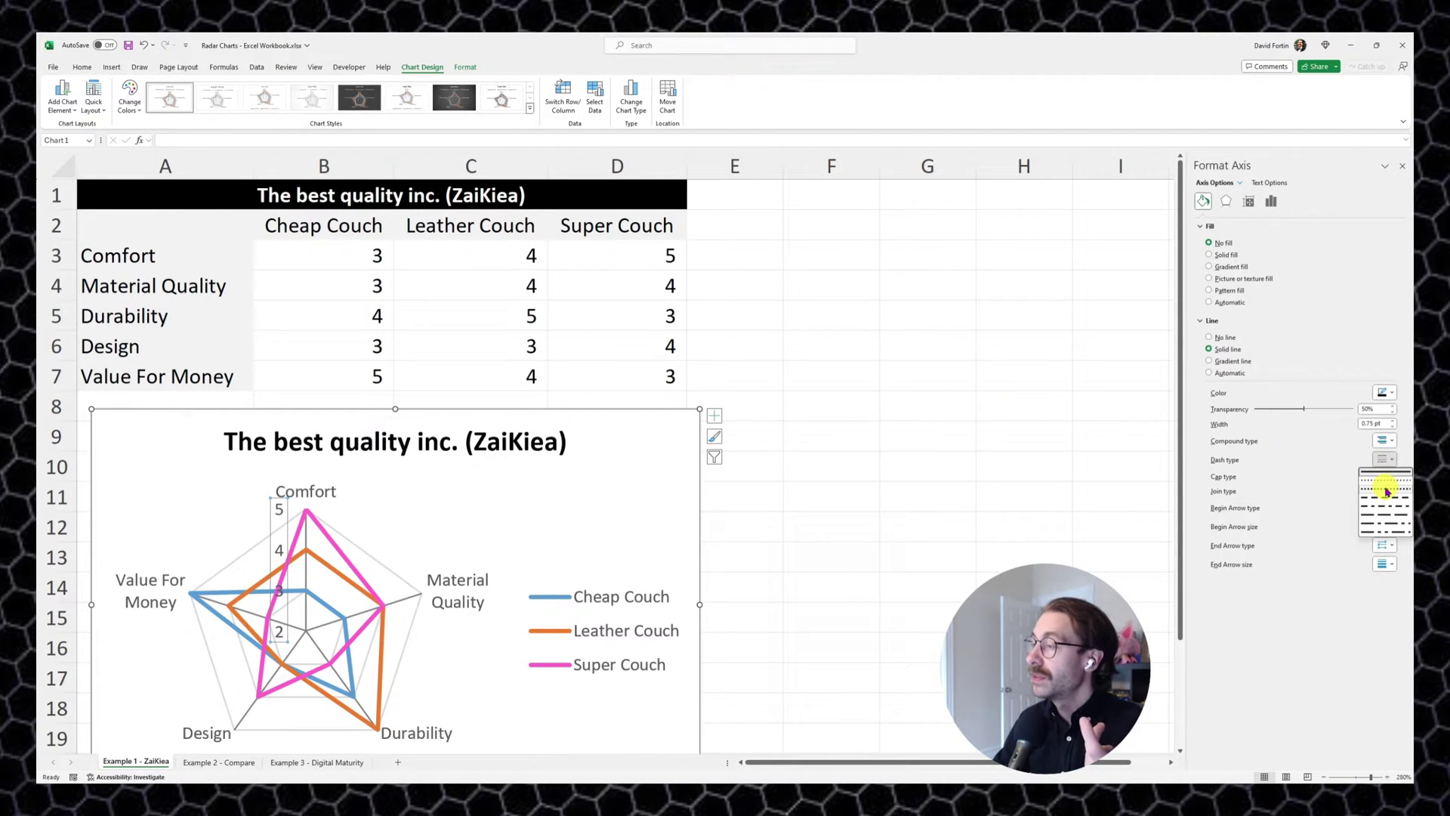
{"action": "left_click", "coordinate": [1385, 493]}
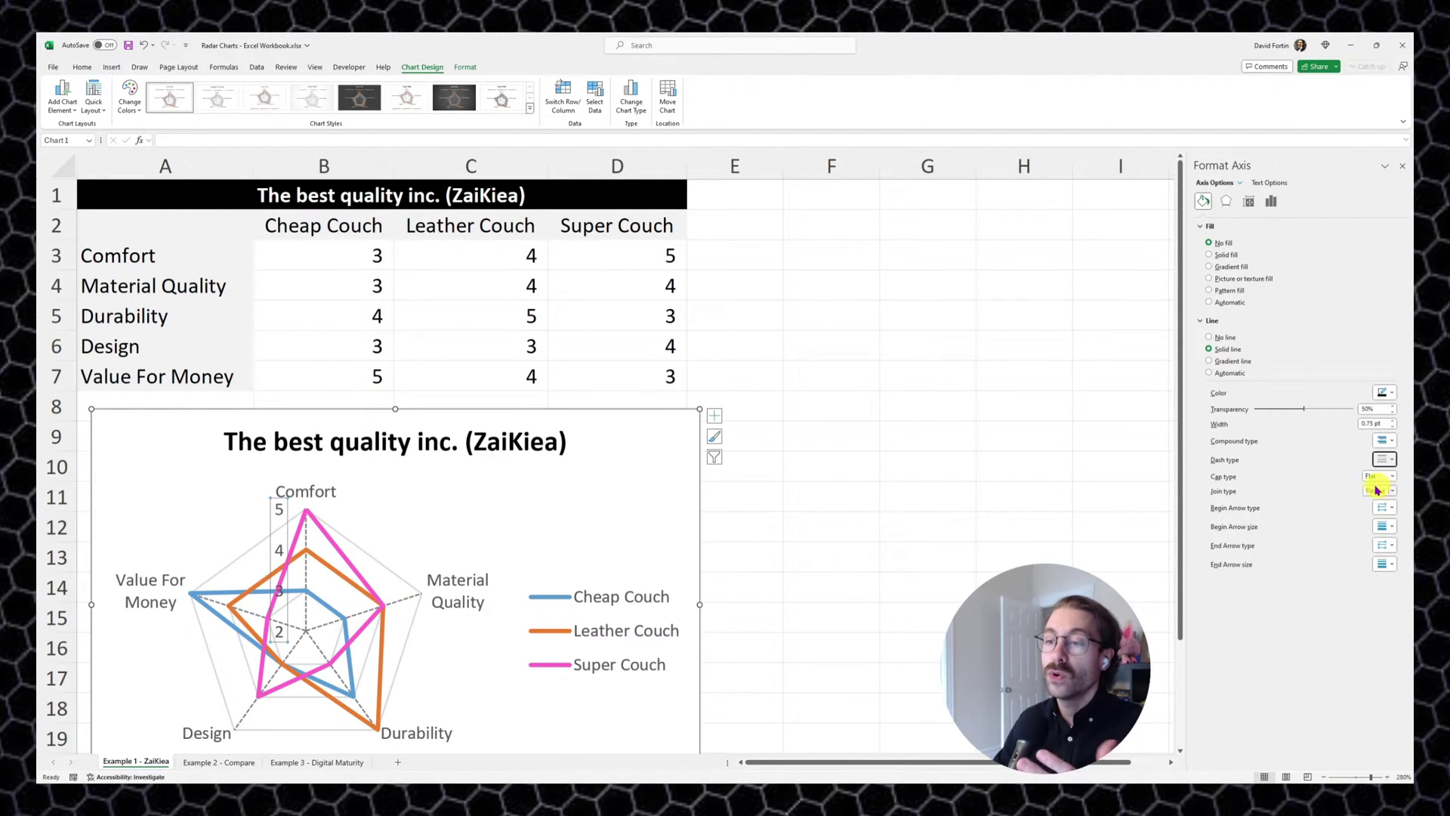
Format the chart's major gridlines as black Round Dot lines.
{"action": "left_click", "coordinate": [392, 578]}
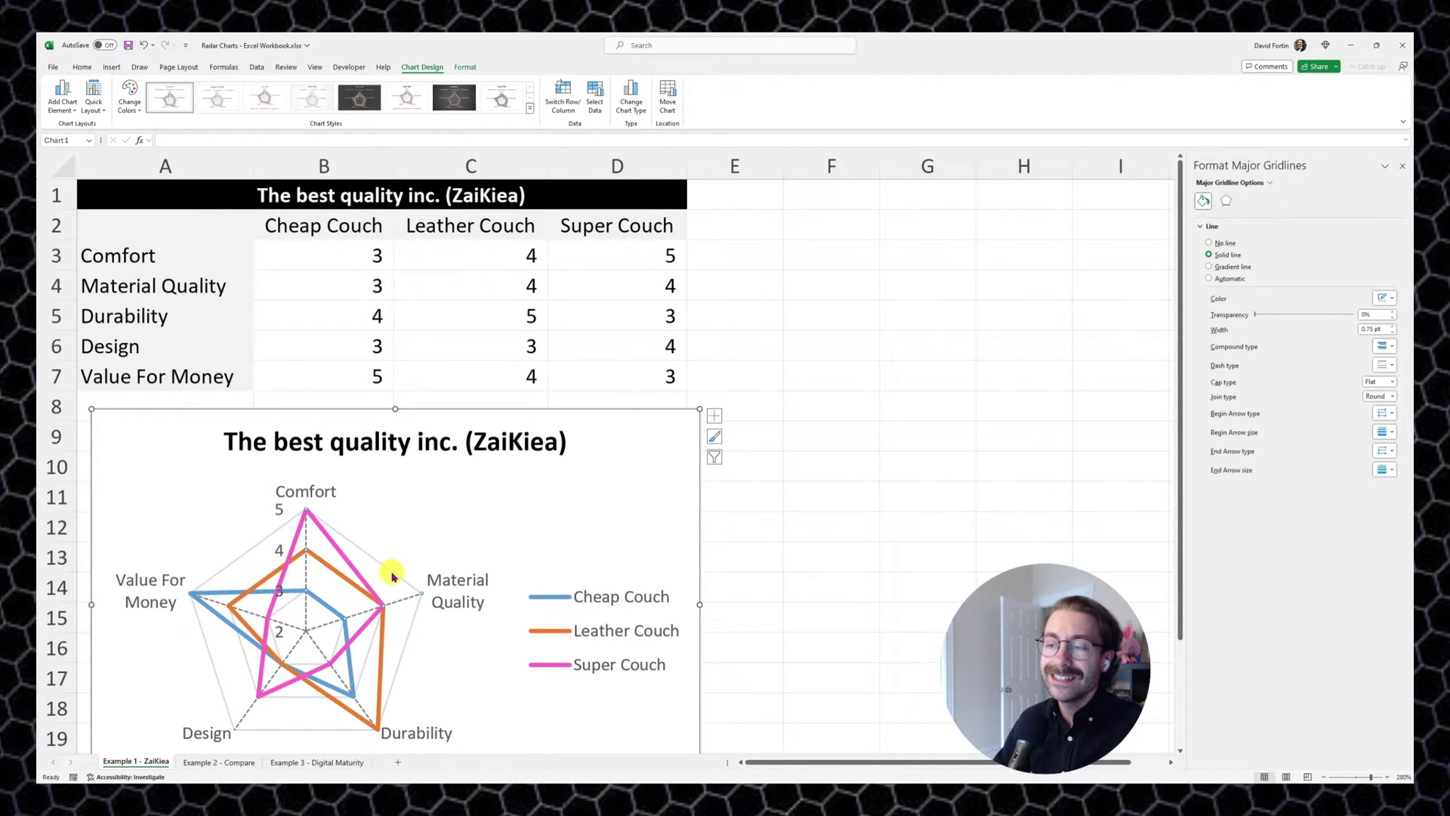
{"action": "right_click", "coordinate": [392, 577]}
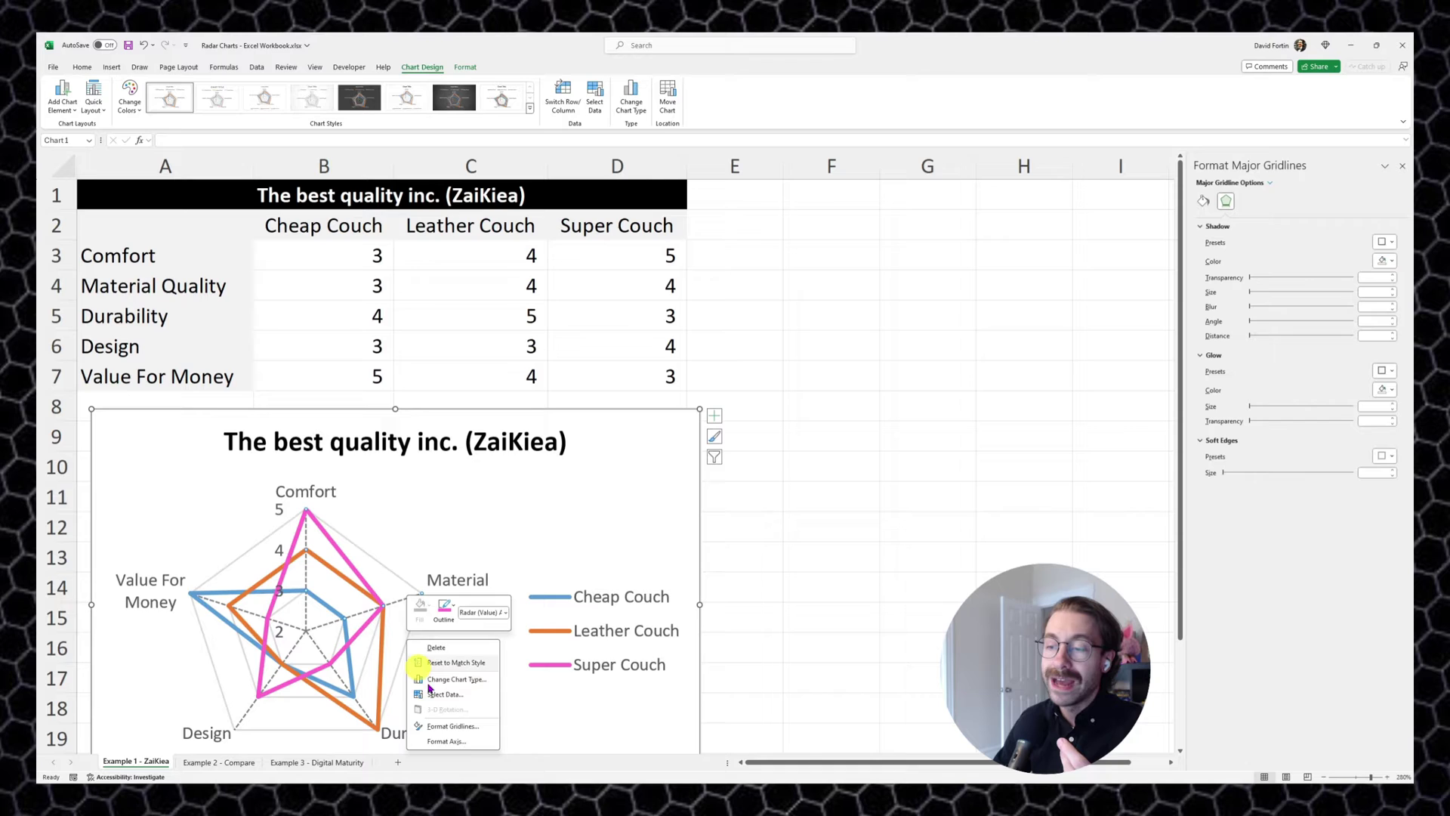
{"action": "left_click", "coordinate": [437, 658]}
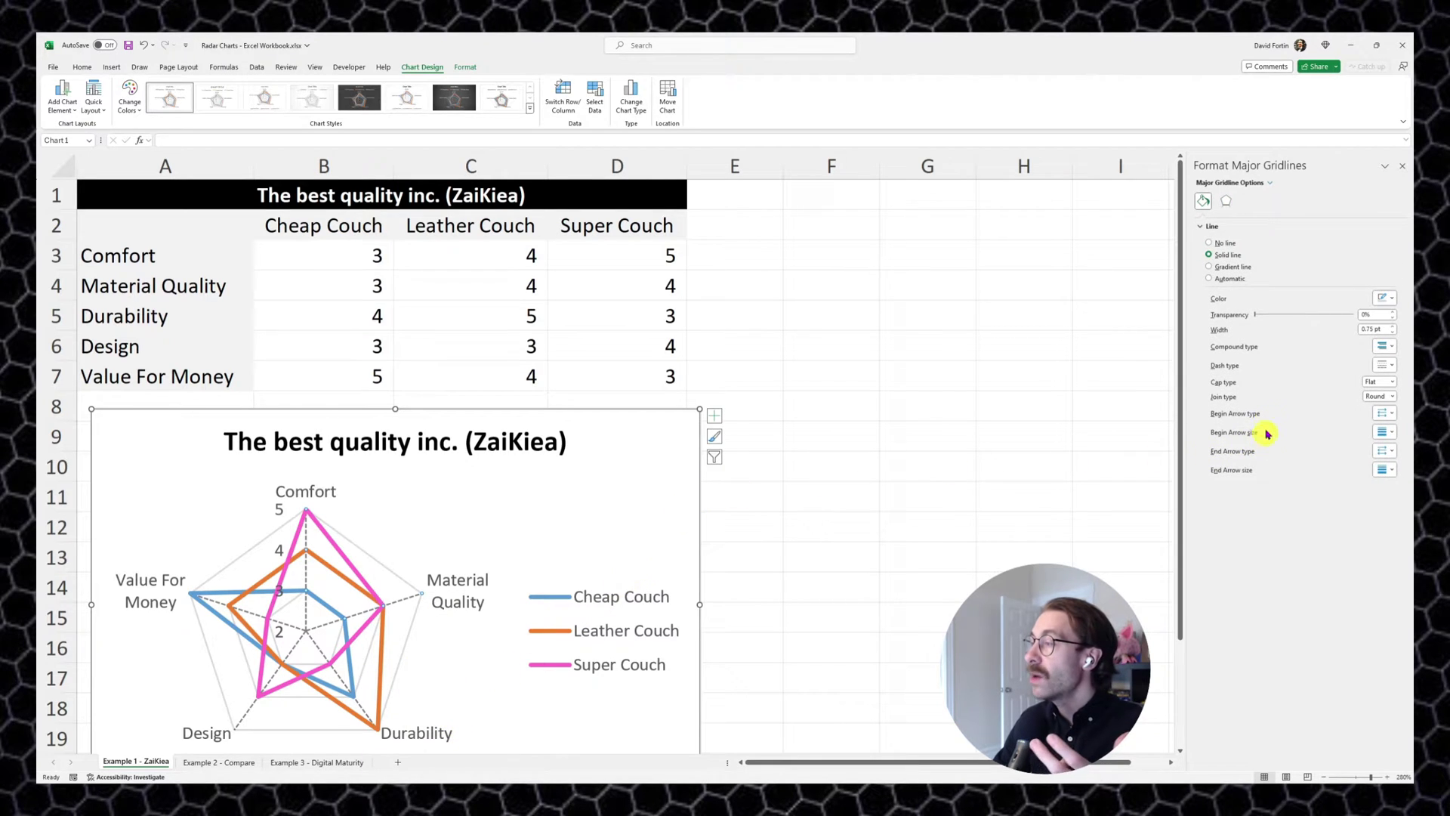
{"action": "left_click", "coordinate": [1384, 299]}
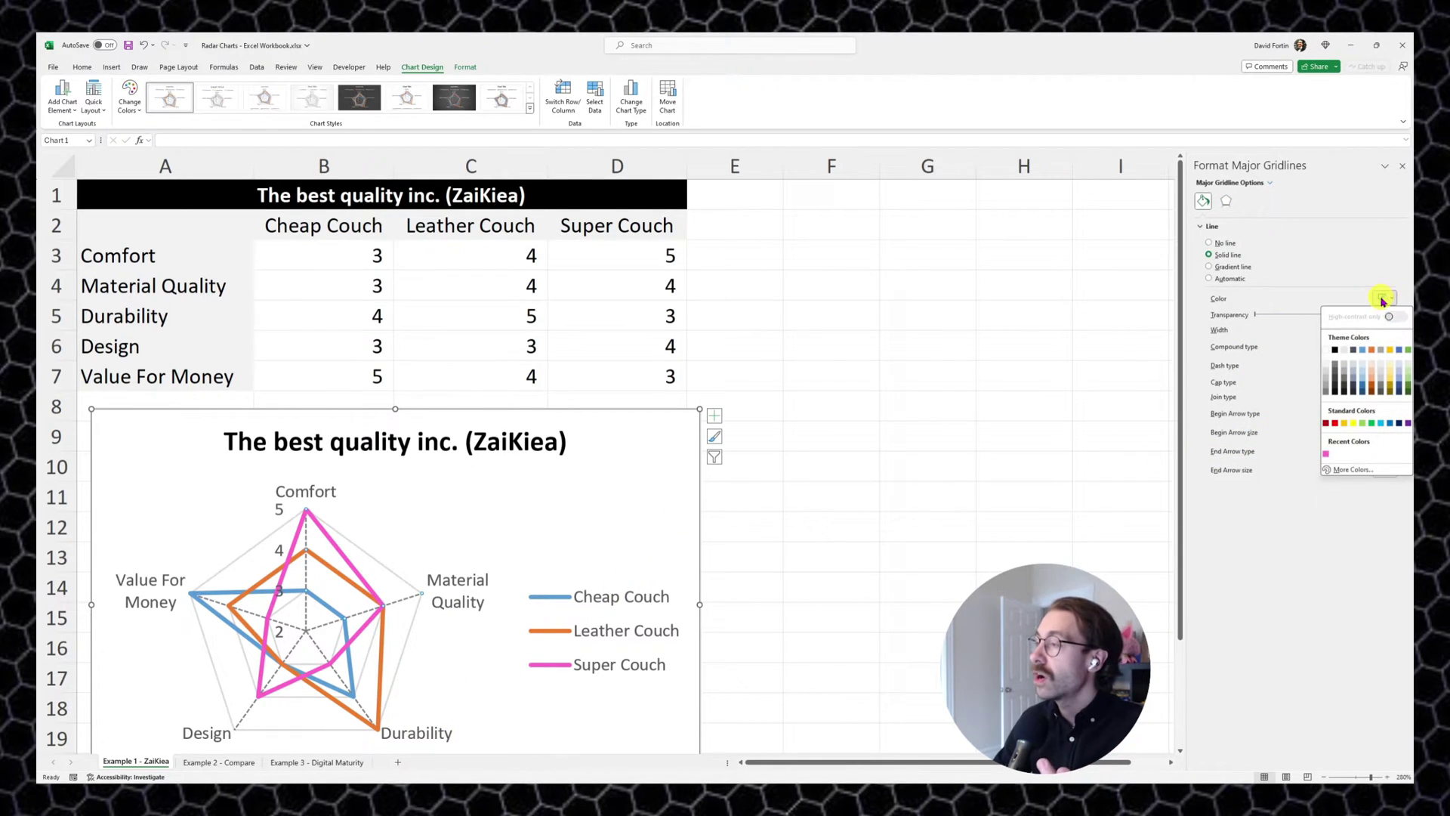
{"action": "left_click", "coordinate": [1335, 350]}
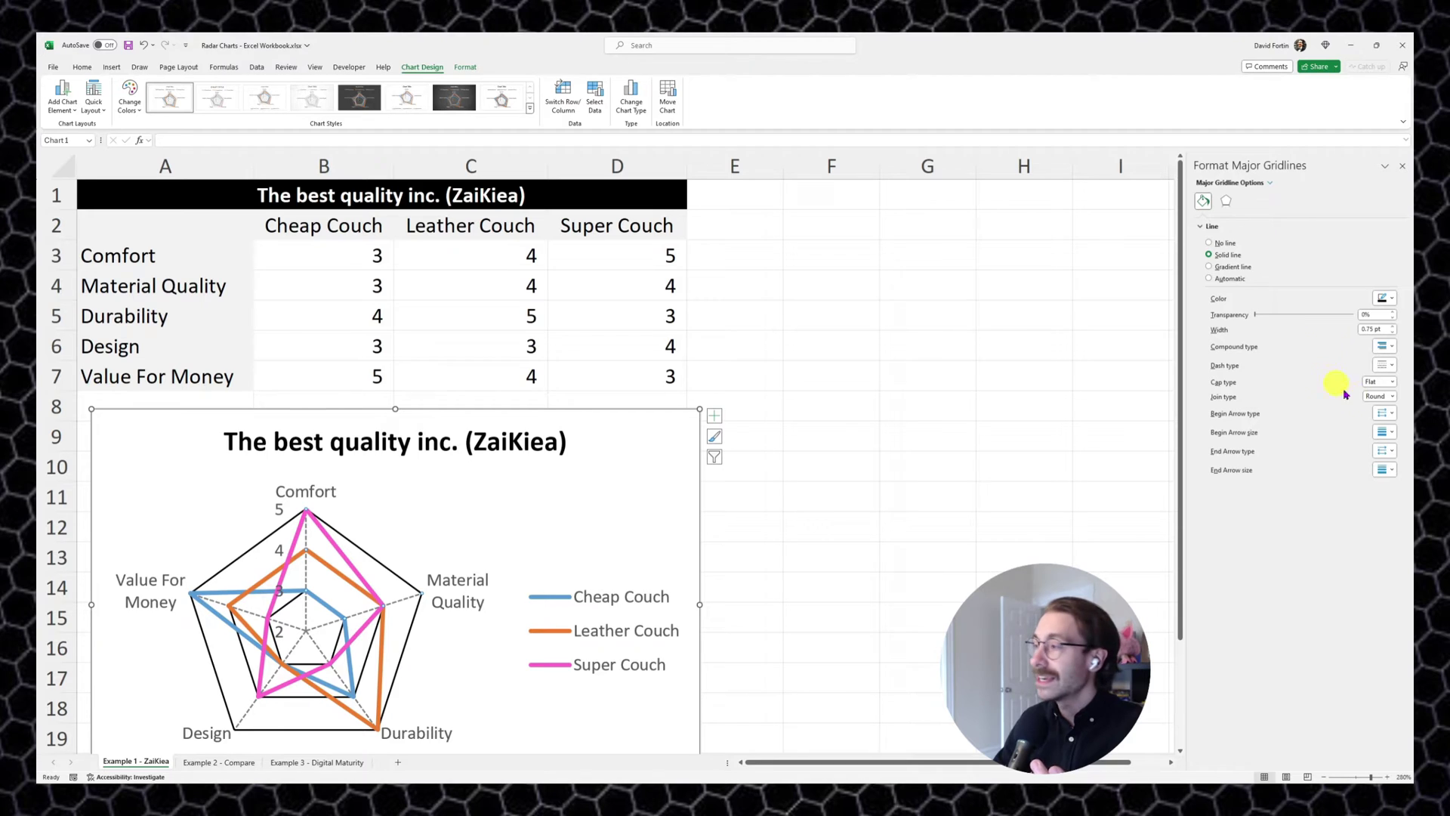
{"action": "left_click", "coordinate": [1387, 365]}
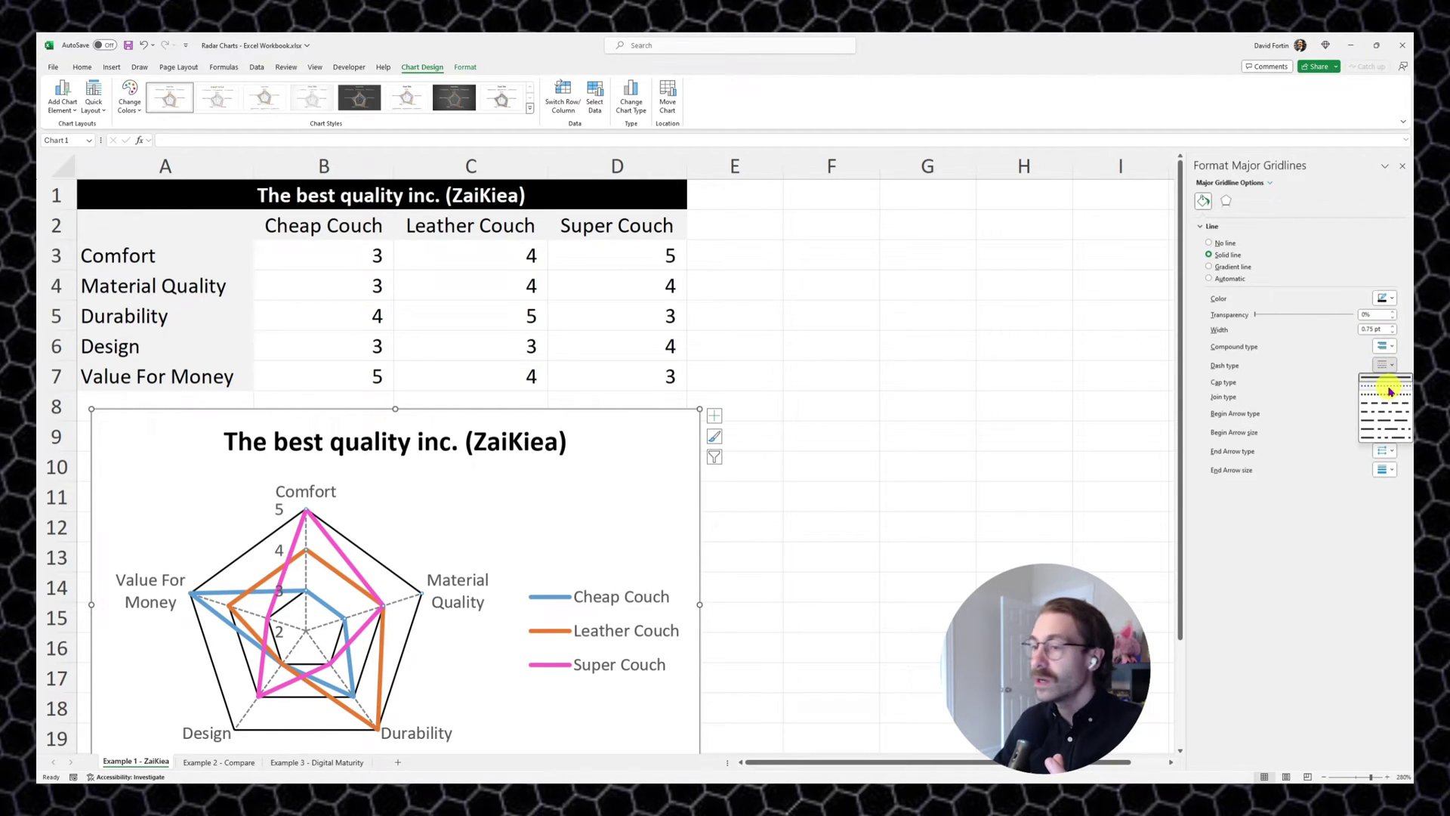
{"action": "left_click", "coordinate": [1390, 391]}
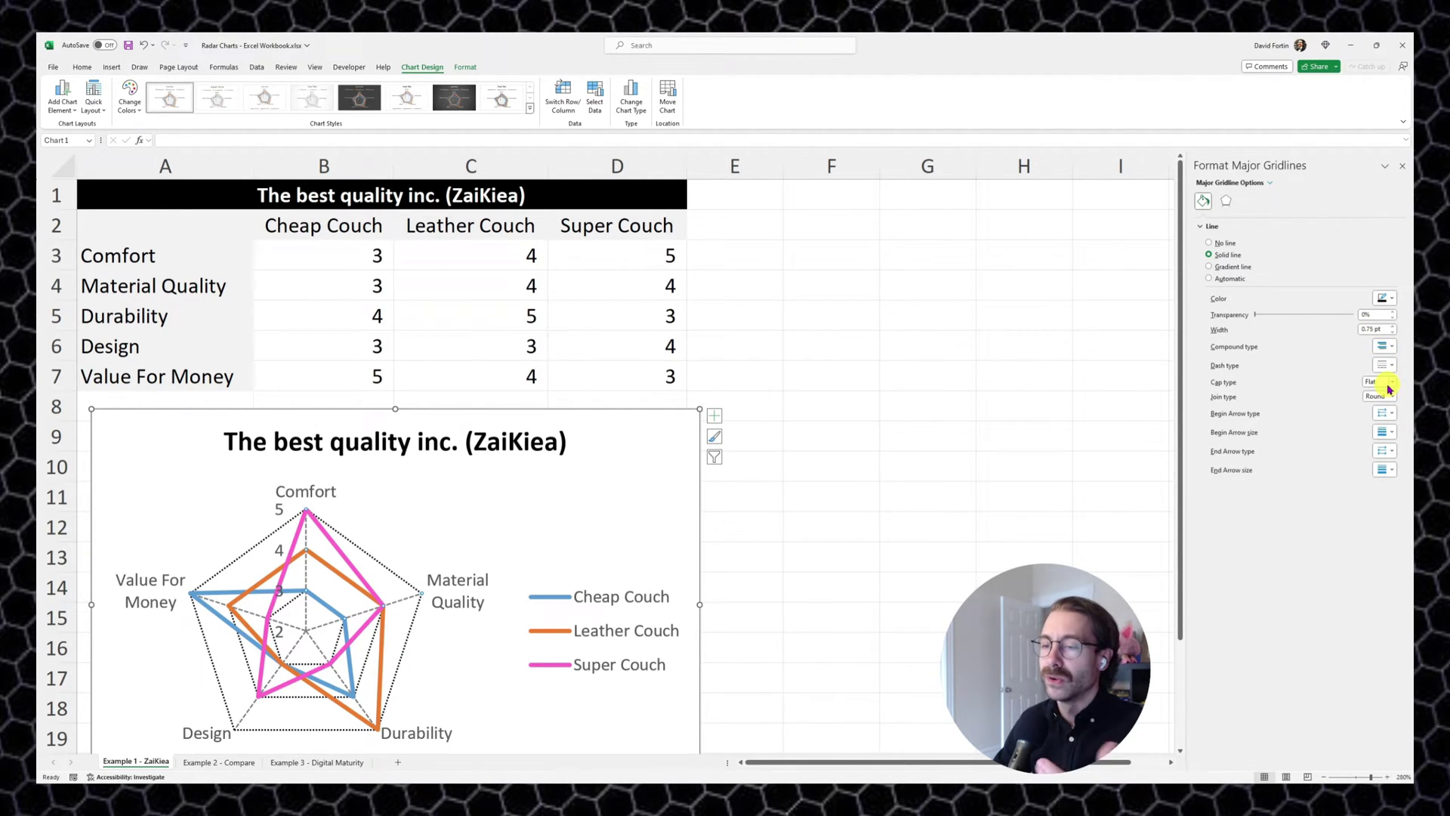
{"action": "left_click", "coordinate": [835, 476]}
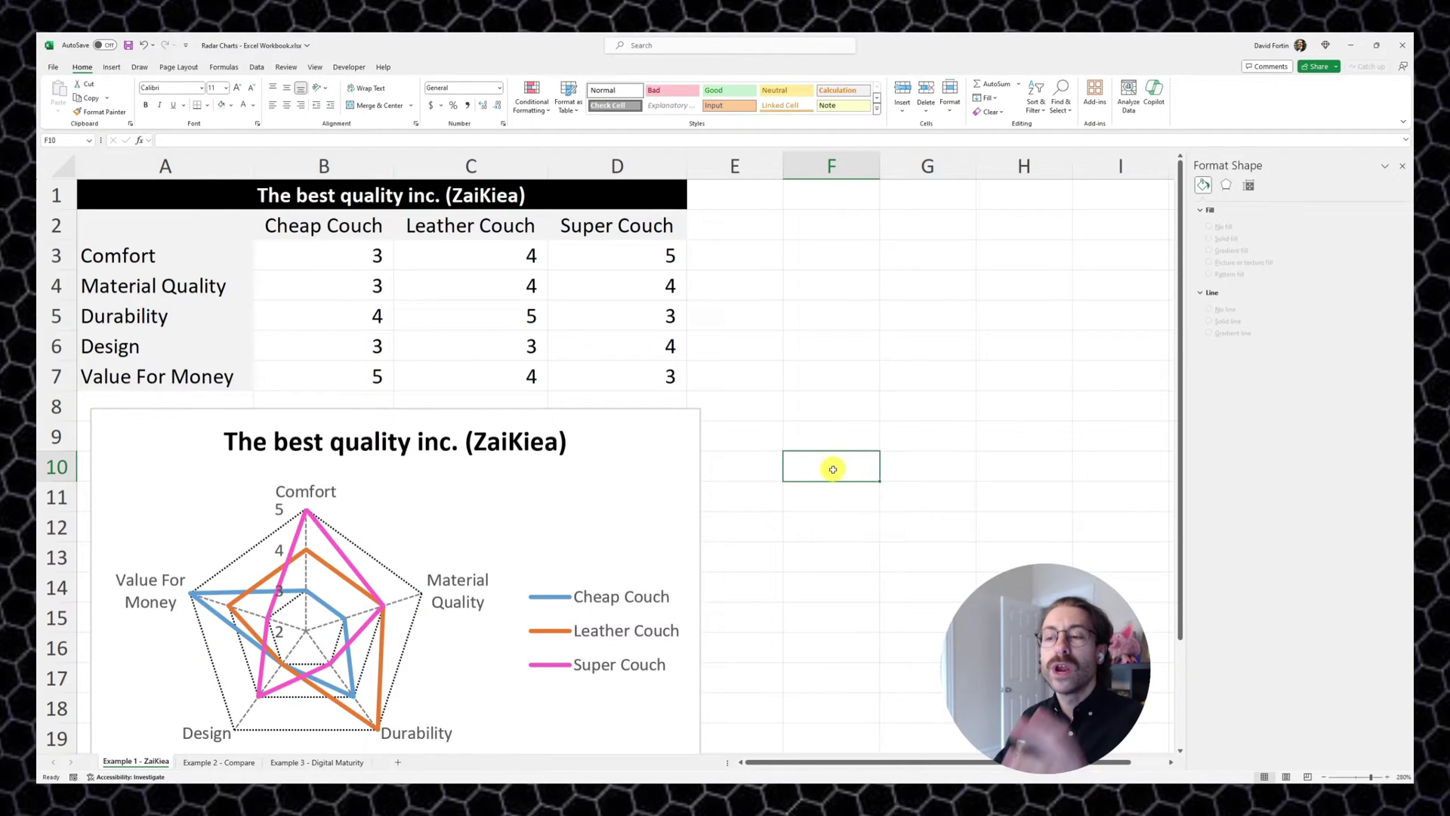
Make the value axis numbers, category labels and legend bold black text.
{"action": "left_click", "coordinate": [280, 510]}
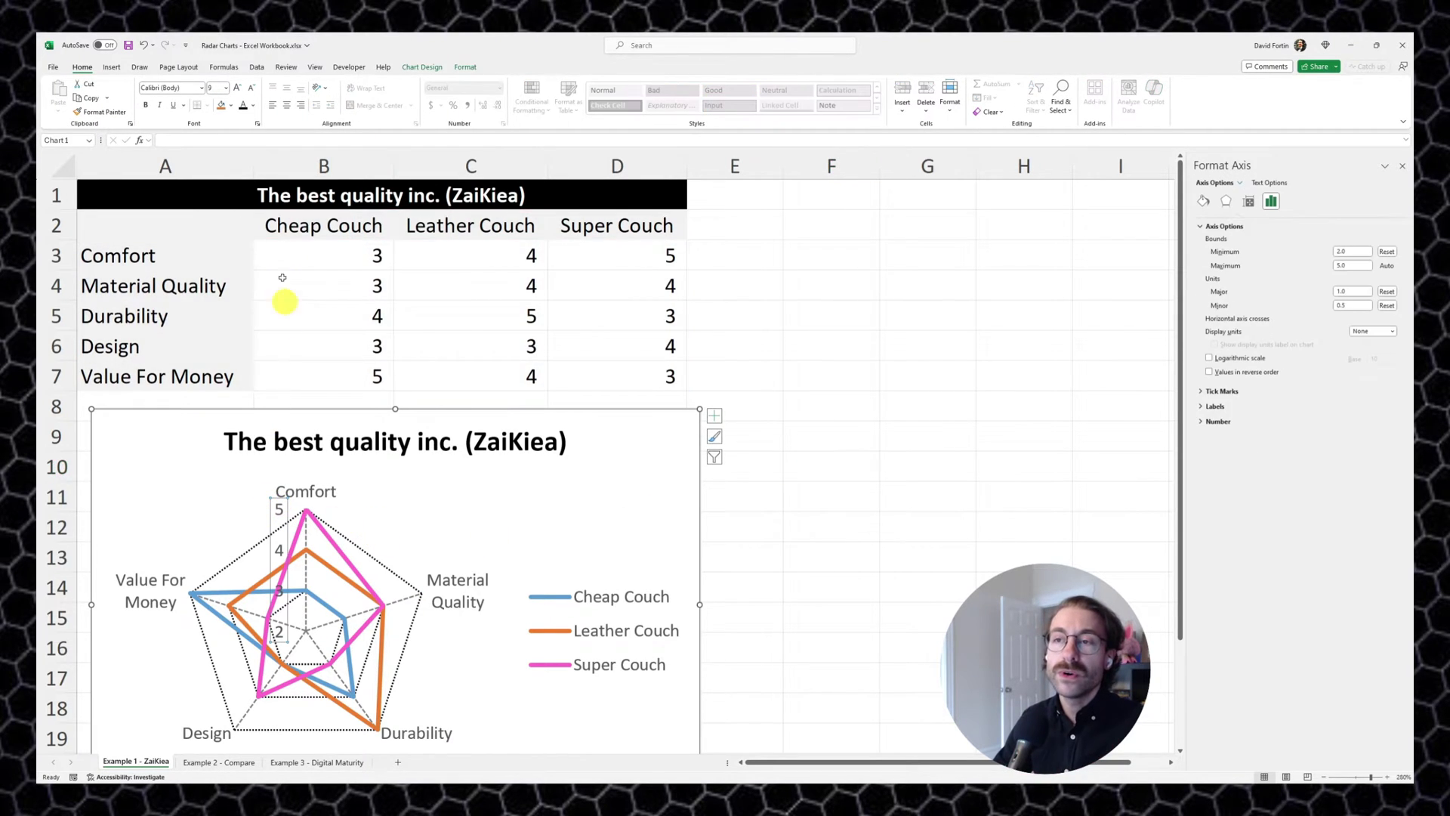
{"action": "left_click", "coordinate": [243, 111]}
{"action": "left_click", "coordinate": [323, 482]}
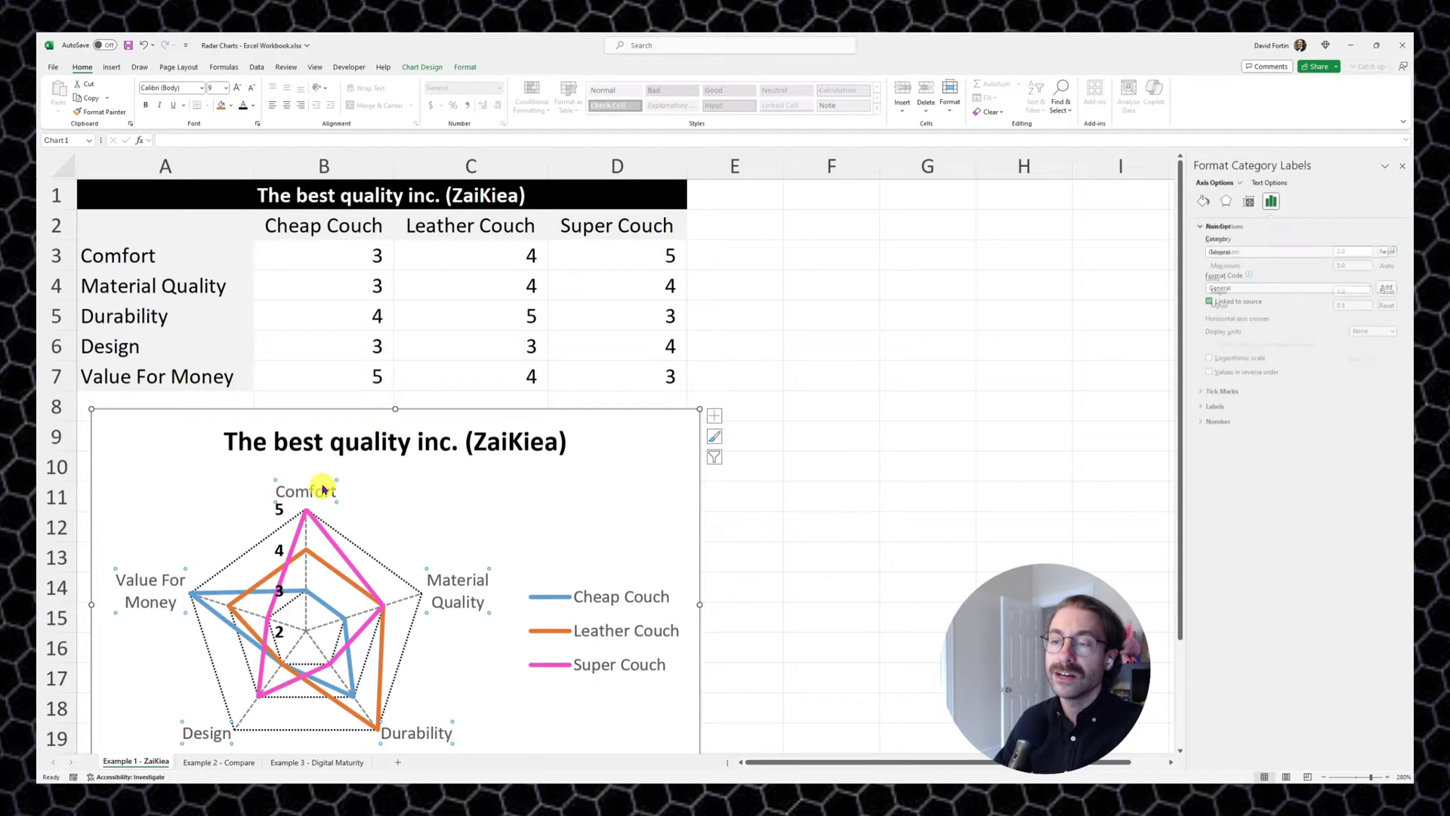
{"action": "left_click", "coordinate": [242, 106]}
{"action": "key", "text": "ctrl+b"}
{"action": "left_click", "coordinate": [638, 607]}
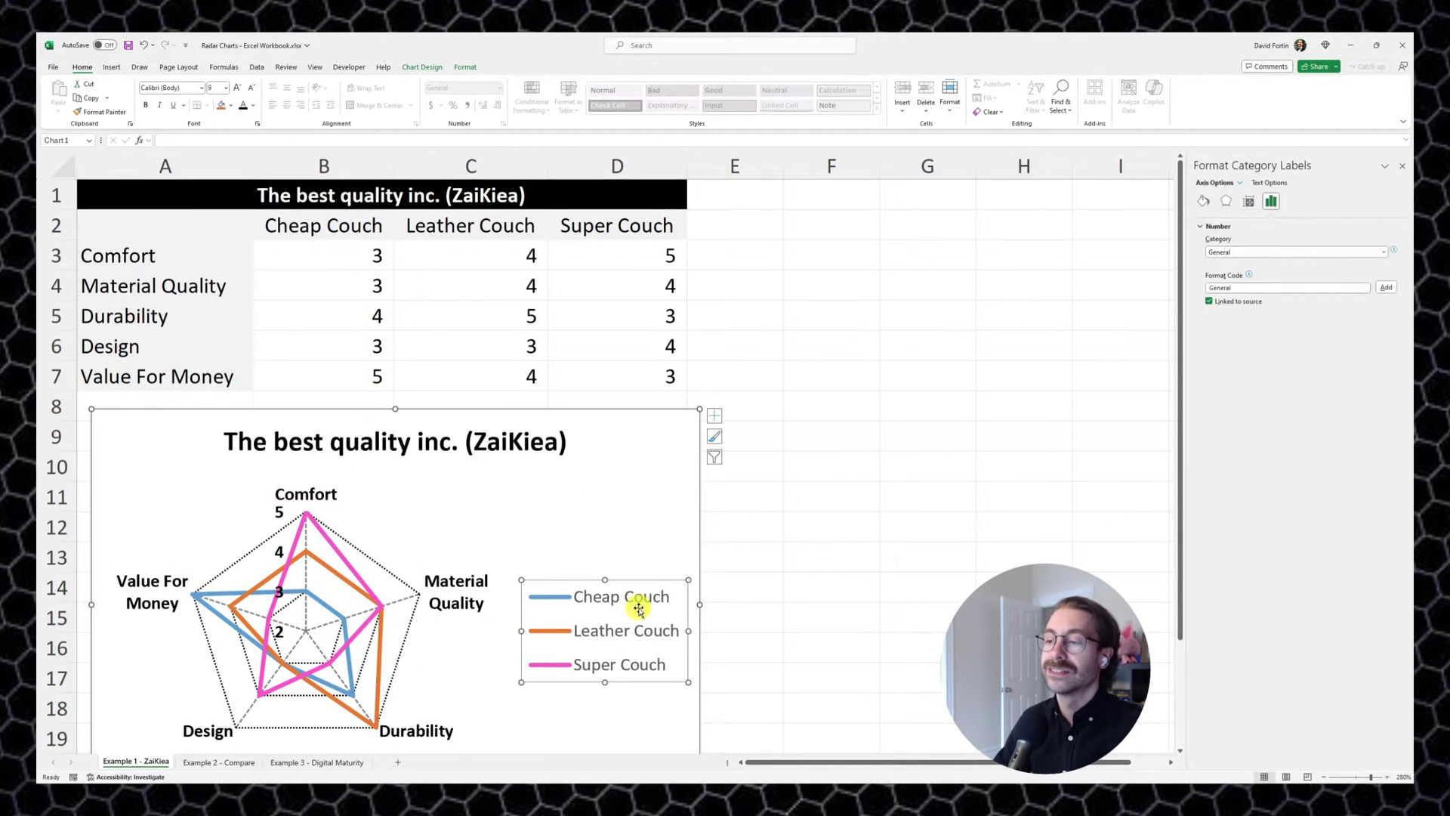
{"action": "key", "text": "ctrl+b"}
{"action": "left_click", "coordinate": [243, 106]}
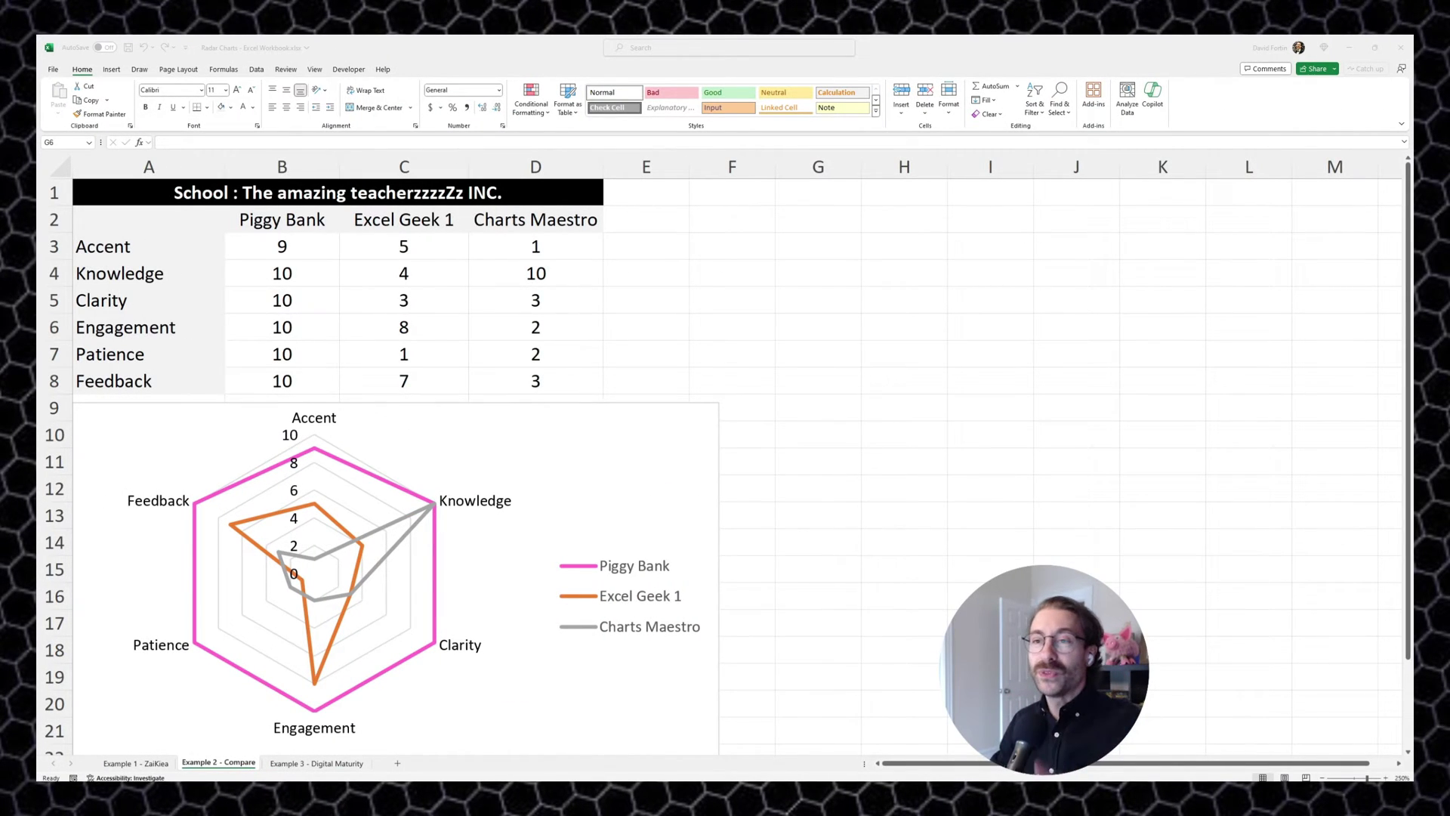
{"action": "left_click", "coordinate": [145, 192]}
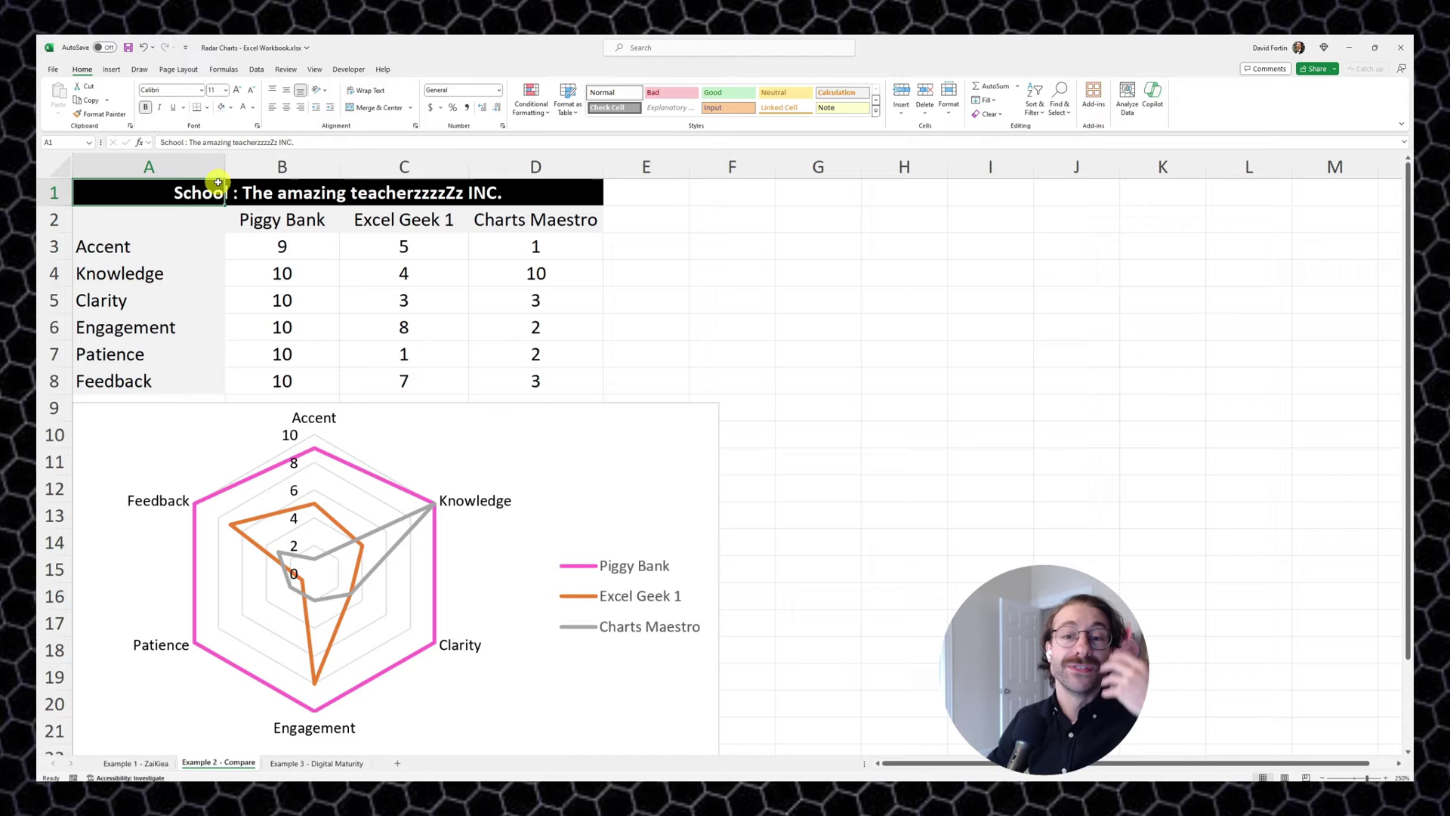
{"action": "left_click", "coordinate": [264, 220]}
{"action": "left_click", "coordinate": [415, 227]}
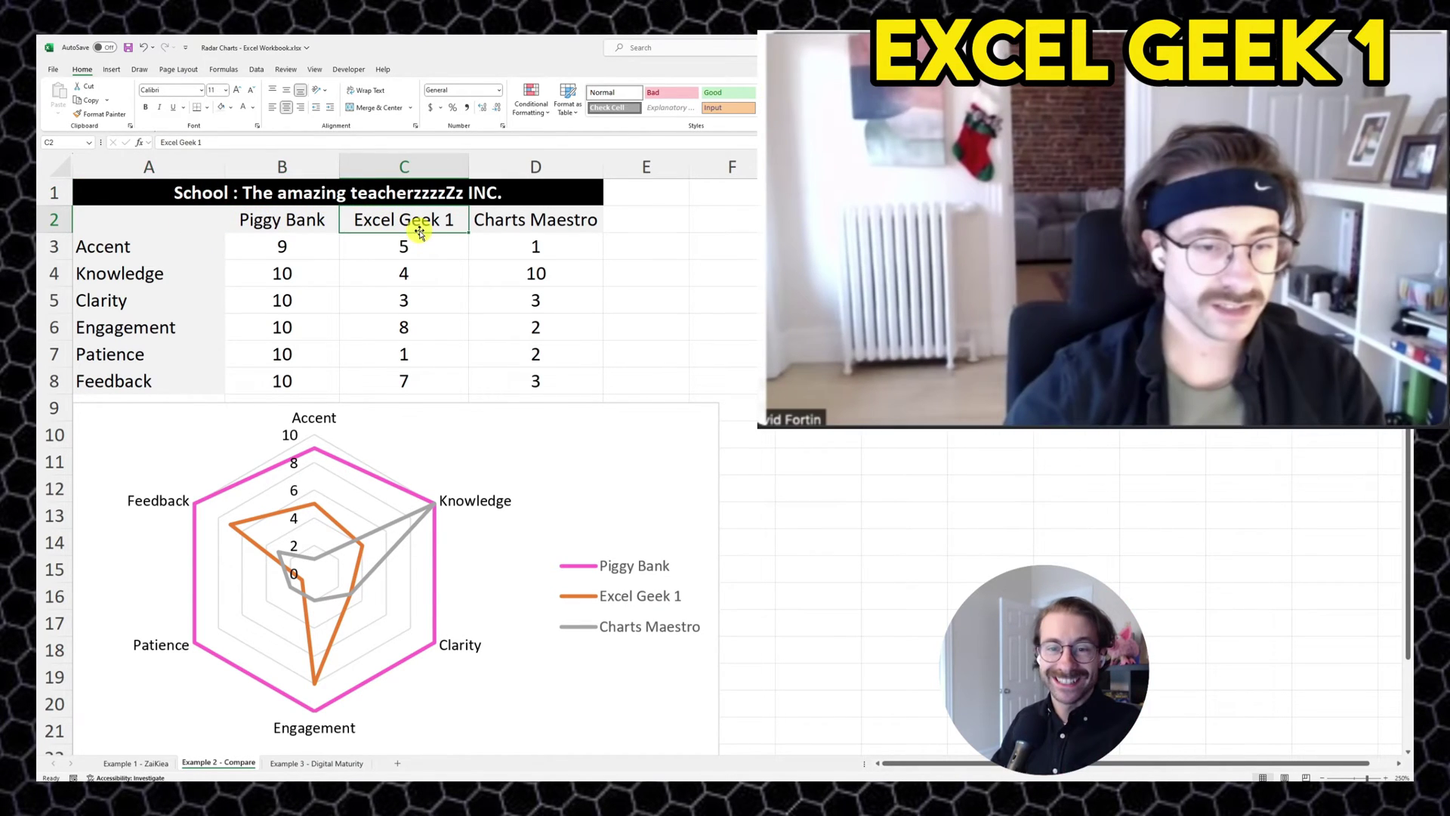
{"action": "left_click", "coordinate": [506, 229]}
{"action": "left_click", "coordinate": [143, 245]}
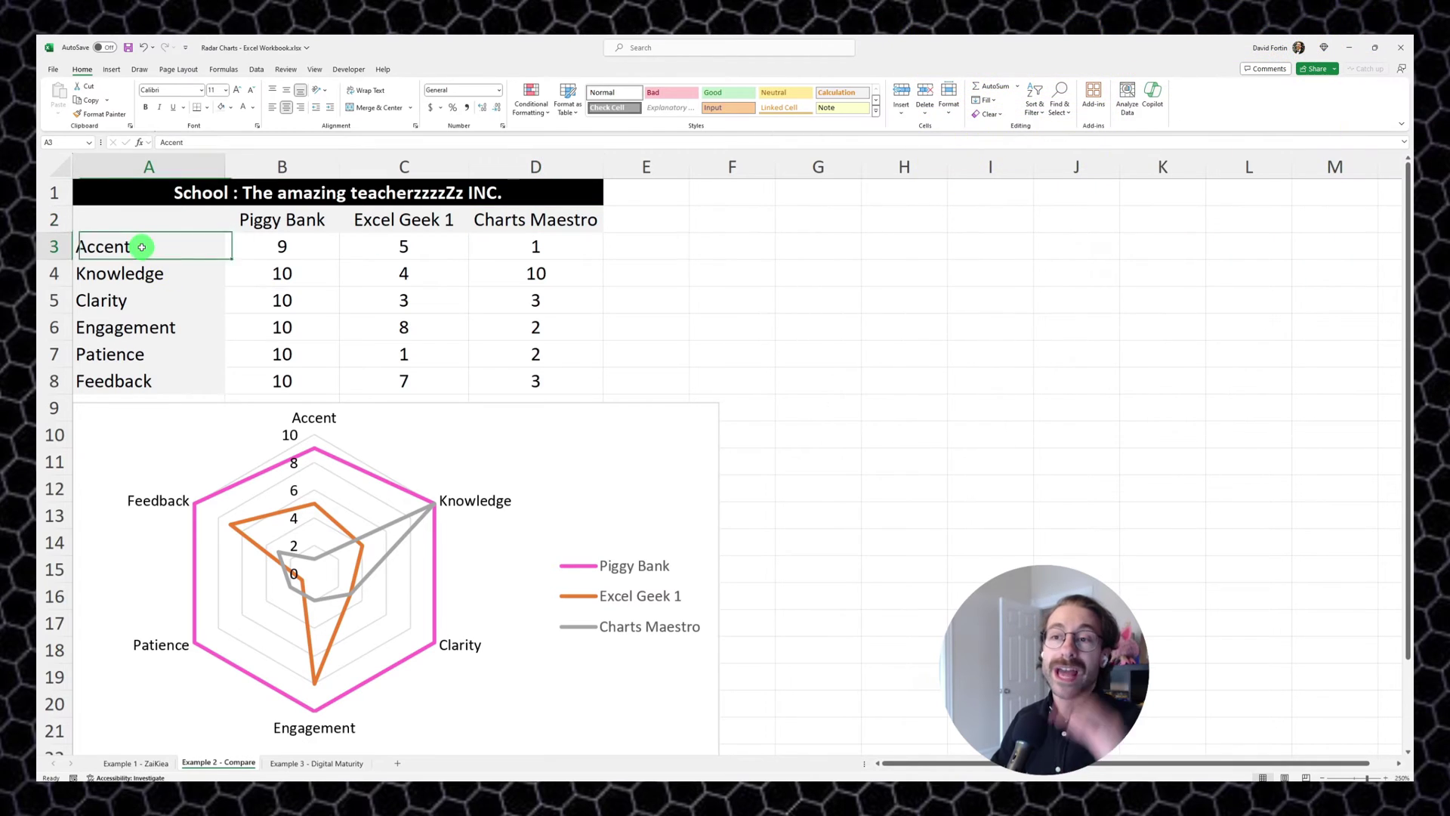
{"action": "left_click_drag", "start_coordinate": [143, 255], "coordinate": [141, 379]}
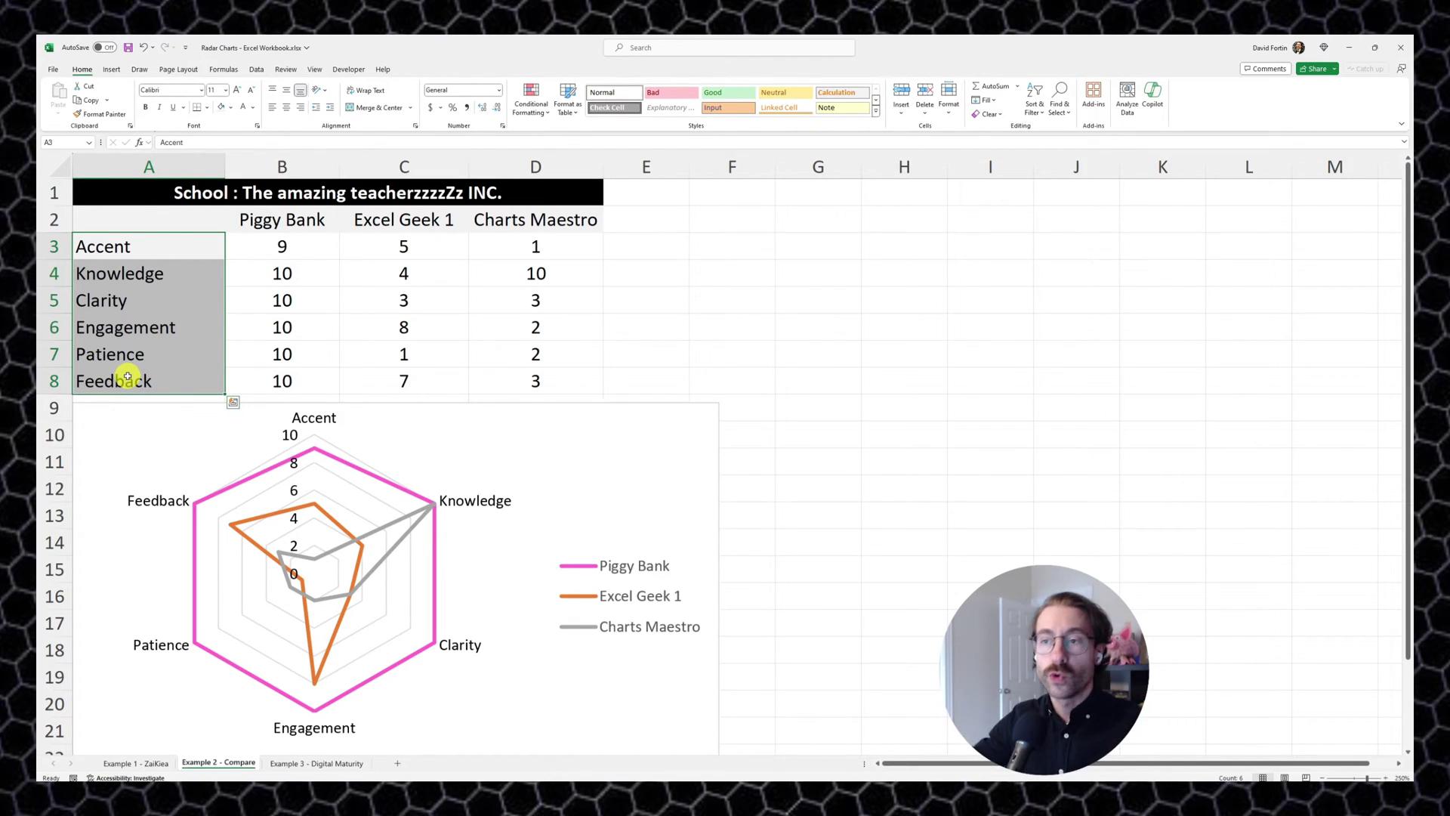
{"action": "left_click", "coordinate": [308, 274]}
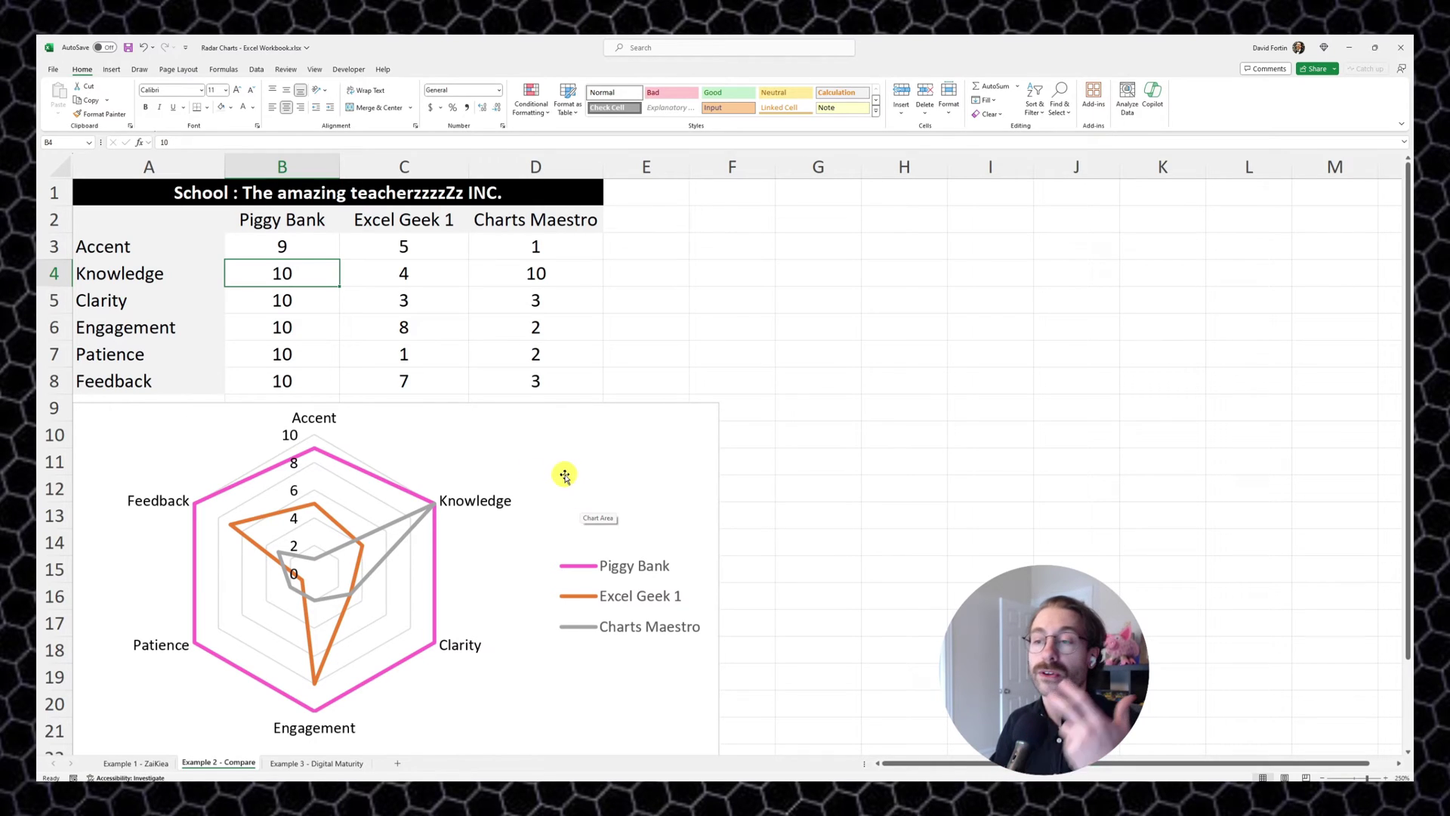
{"action": "left_click", "coordinate": [654, 417]}
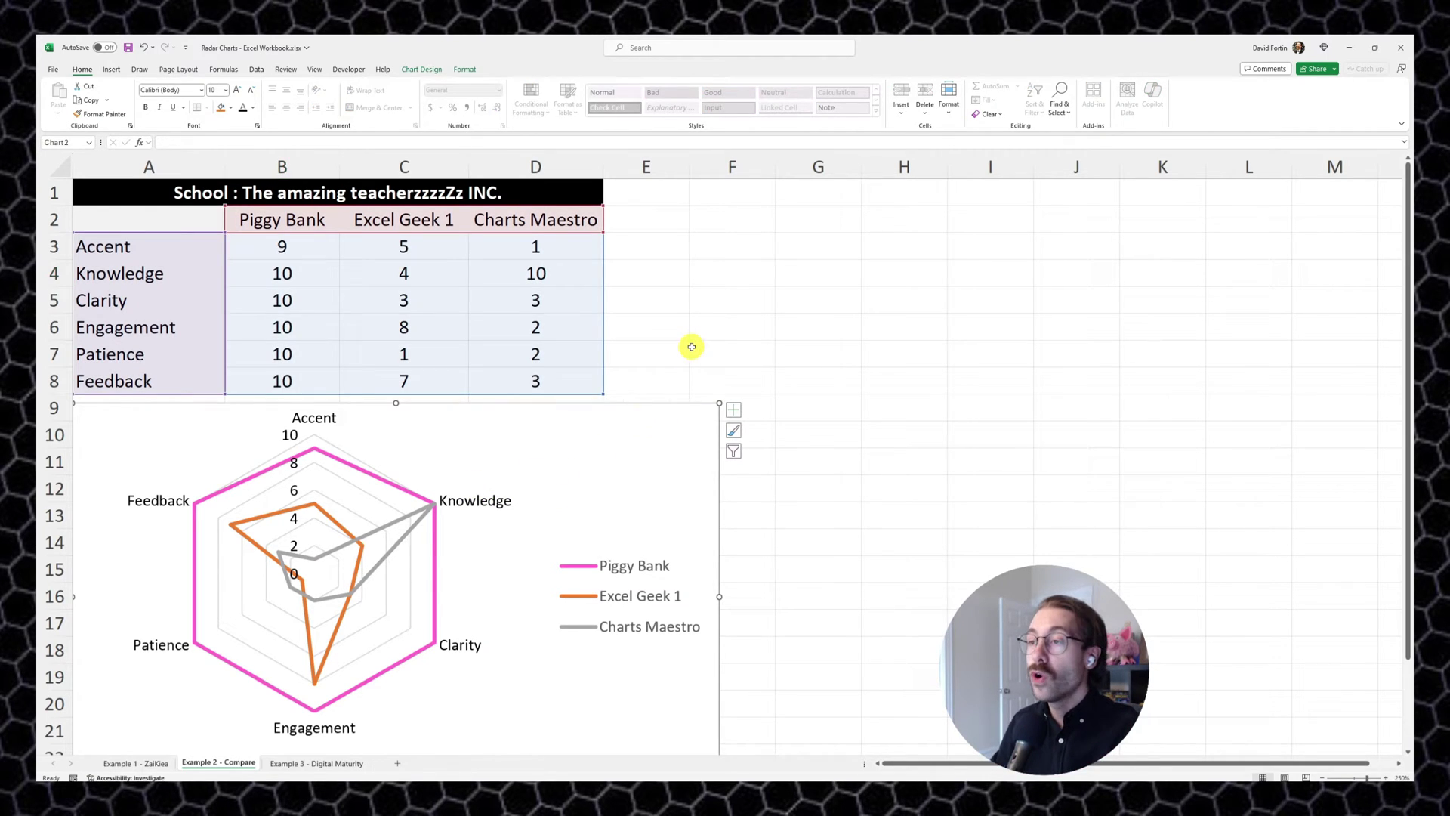
{"action": "left_click", "coordinate": [691, 344]}
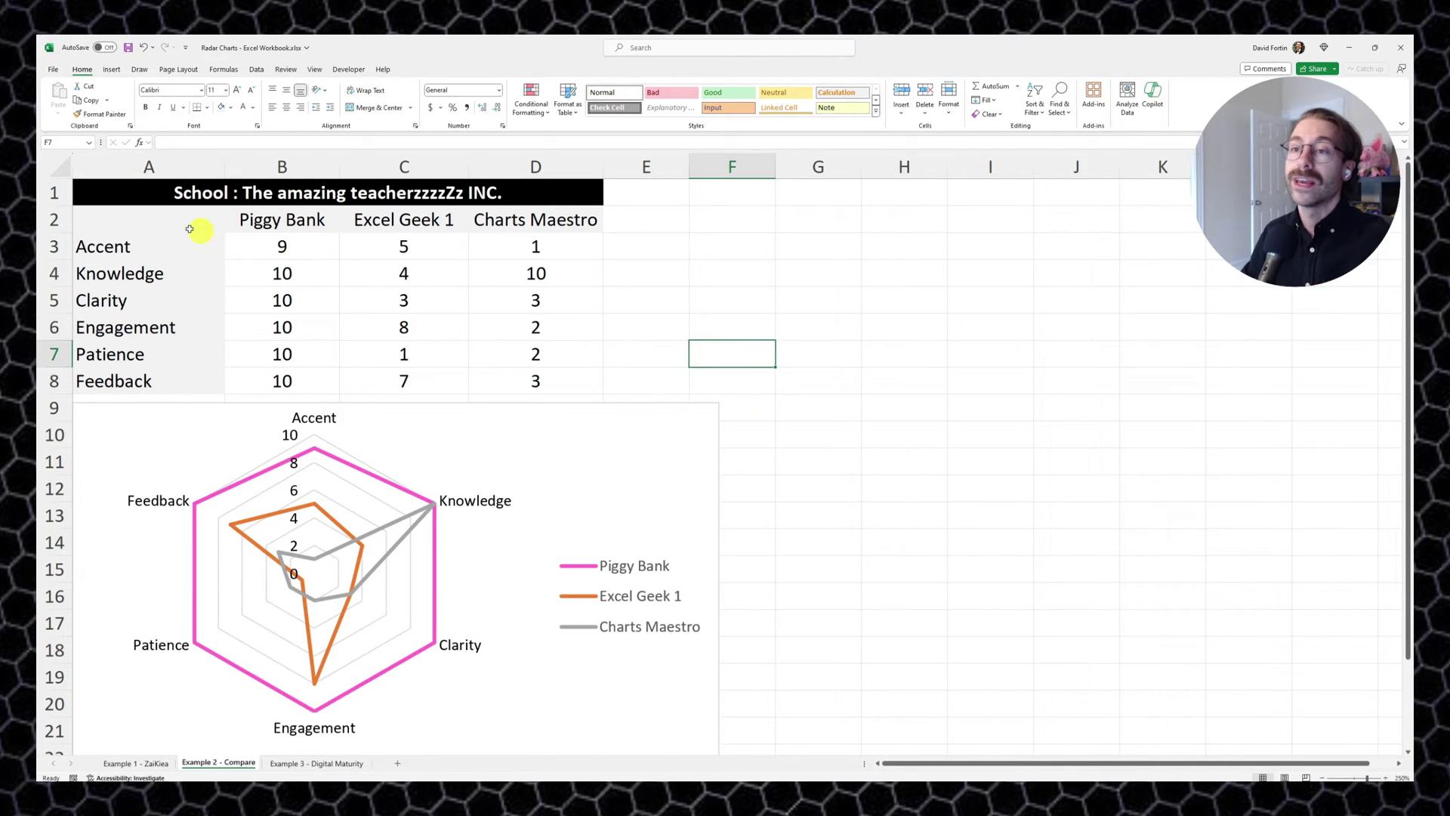
Insert a Radar with Markers chart from A2:A8 and the Charts Maestro column D2:D8.
{"action": "left_click_drag", "start_coordinate": [151, 217], "coordinate": [145, 367]}
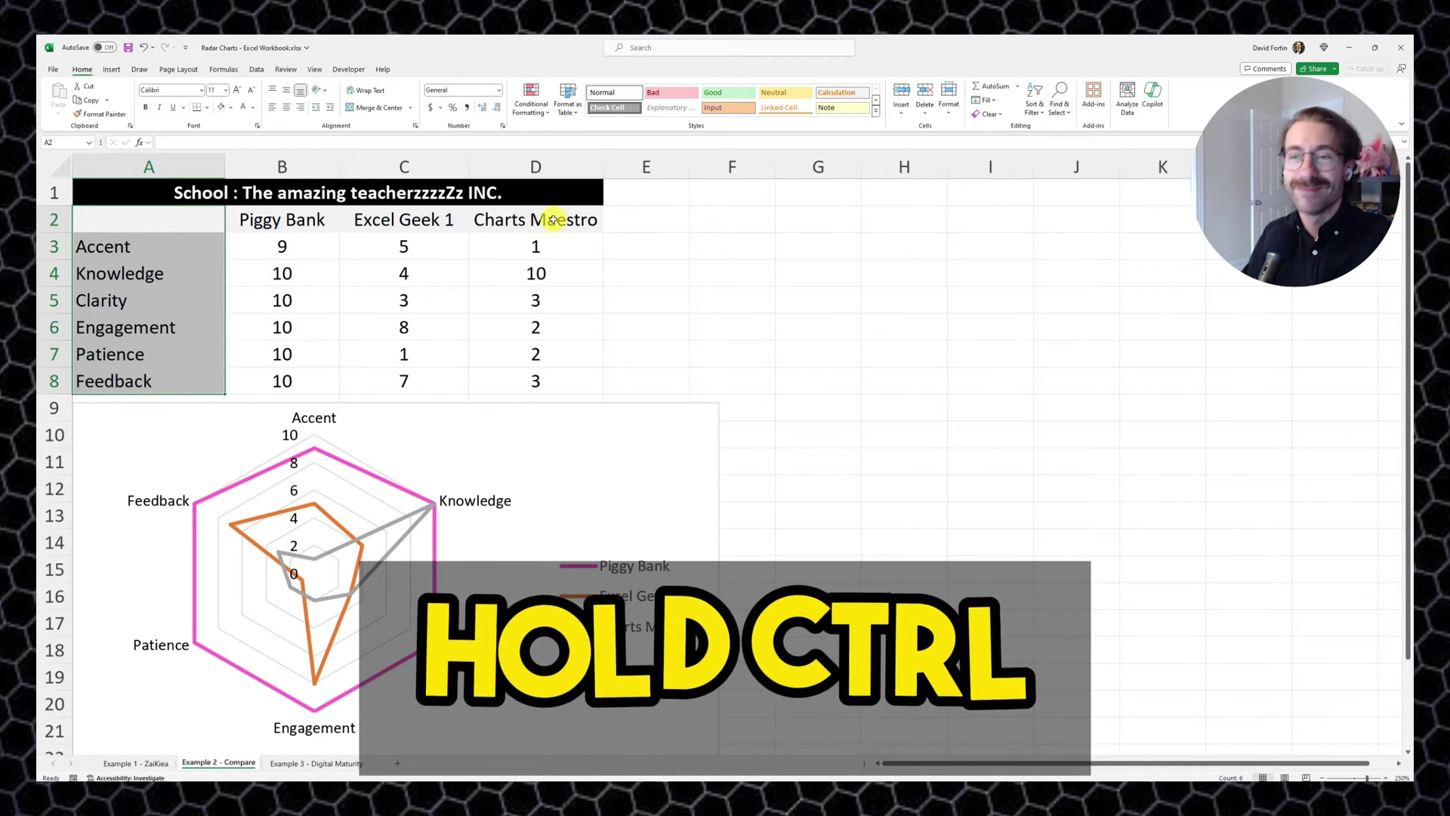
{"action": "left_click_drag", "start_coordinate": [559, 219], "coordinate": [537, 379]}
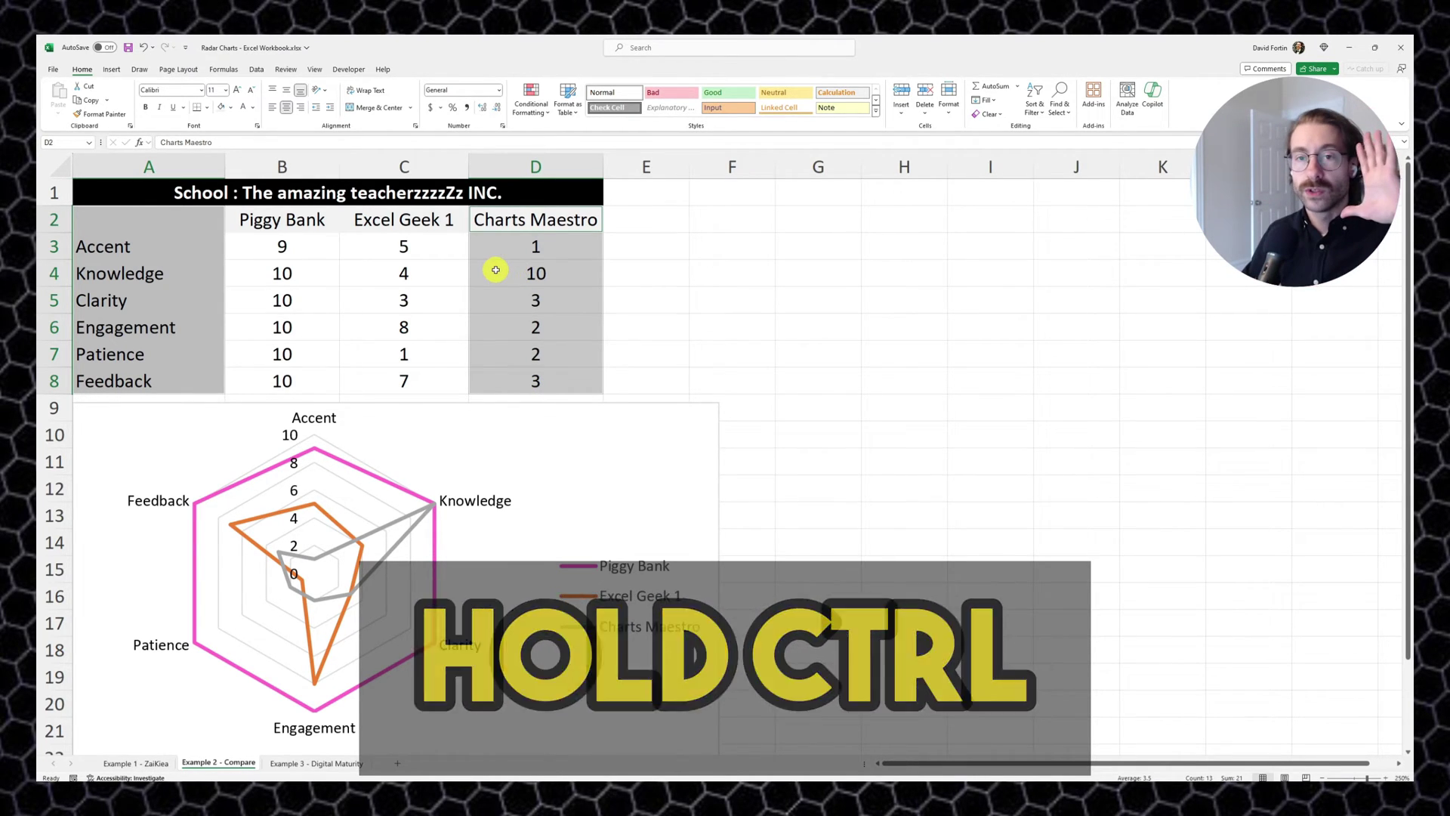
{"action": "left_click", "coordinate": [112, 71]}
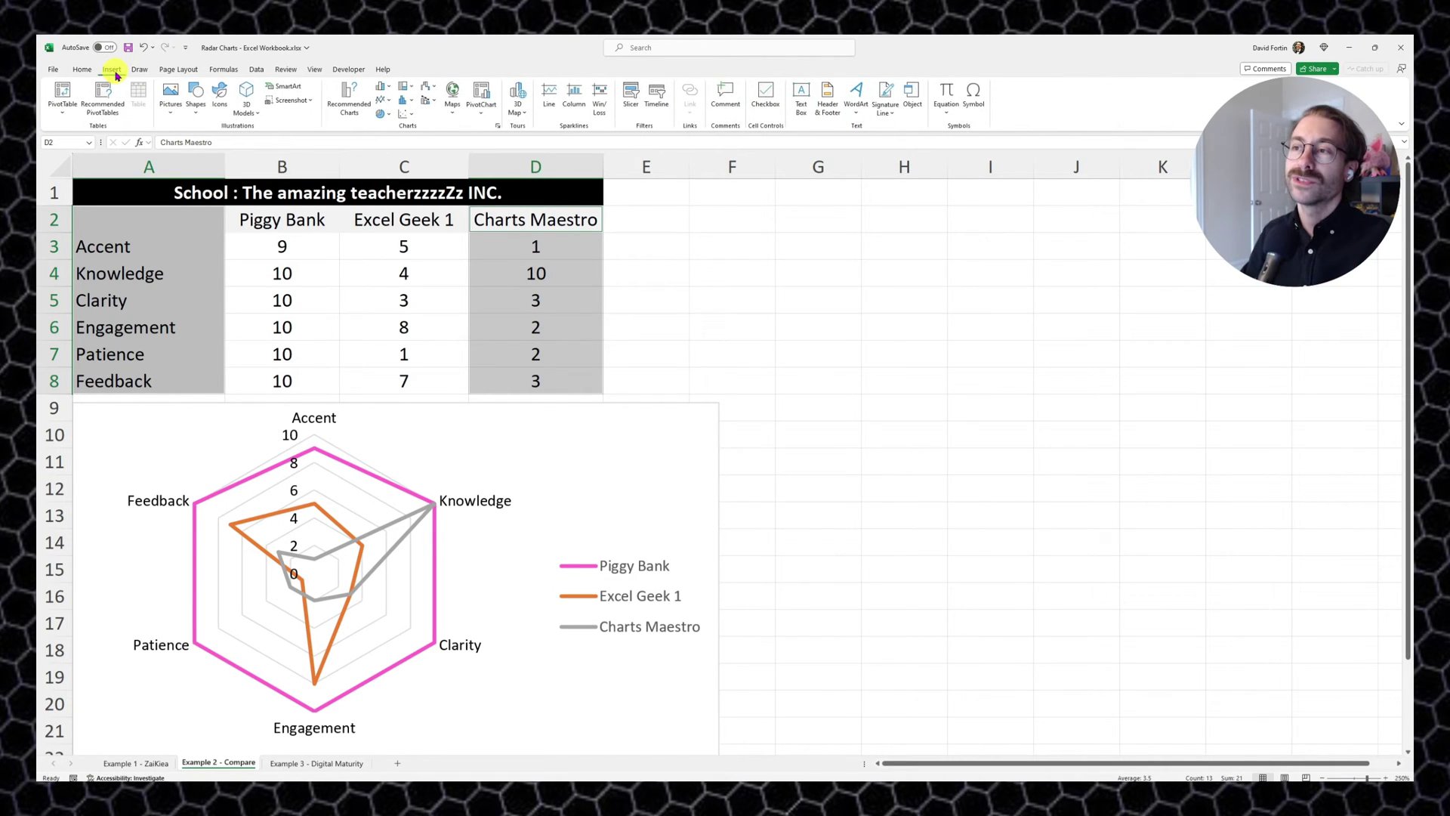
{"action": "left_click", "coordinate": [435, 90]}
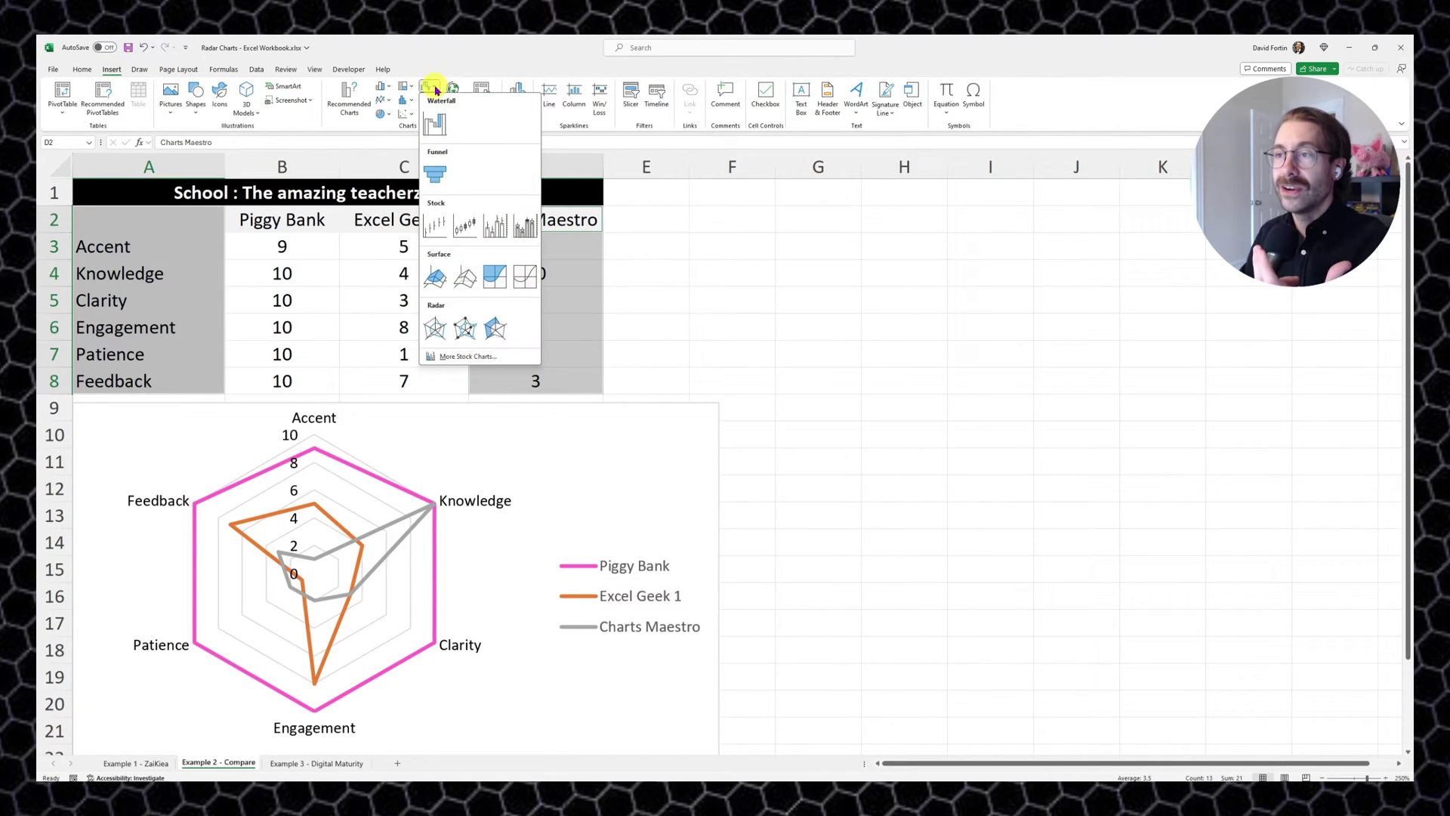
{"action": "left_click", "coordinate": [466, 330]}
Move the new chart to the right of the original radar chart.
{"action": "left_click_drag", "start_coordinate": [910, 306], "coordinate": [1182, 406]}
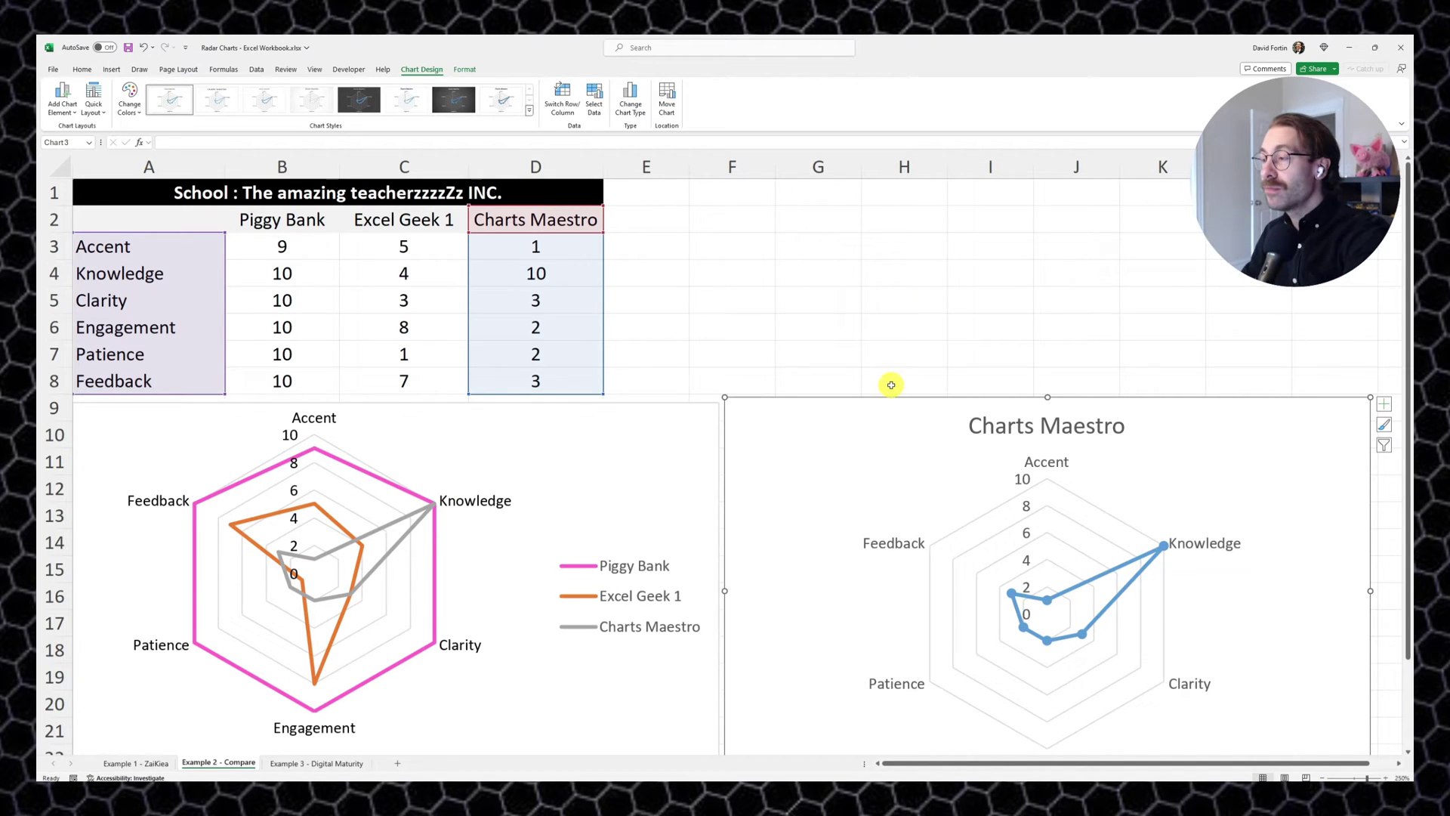
{"action": "left_click", "coordinate": [329, 556]}
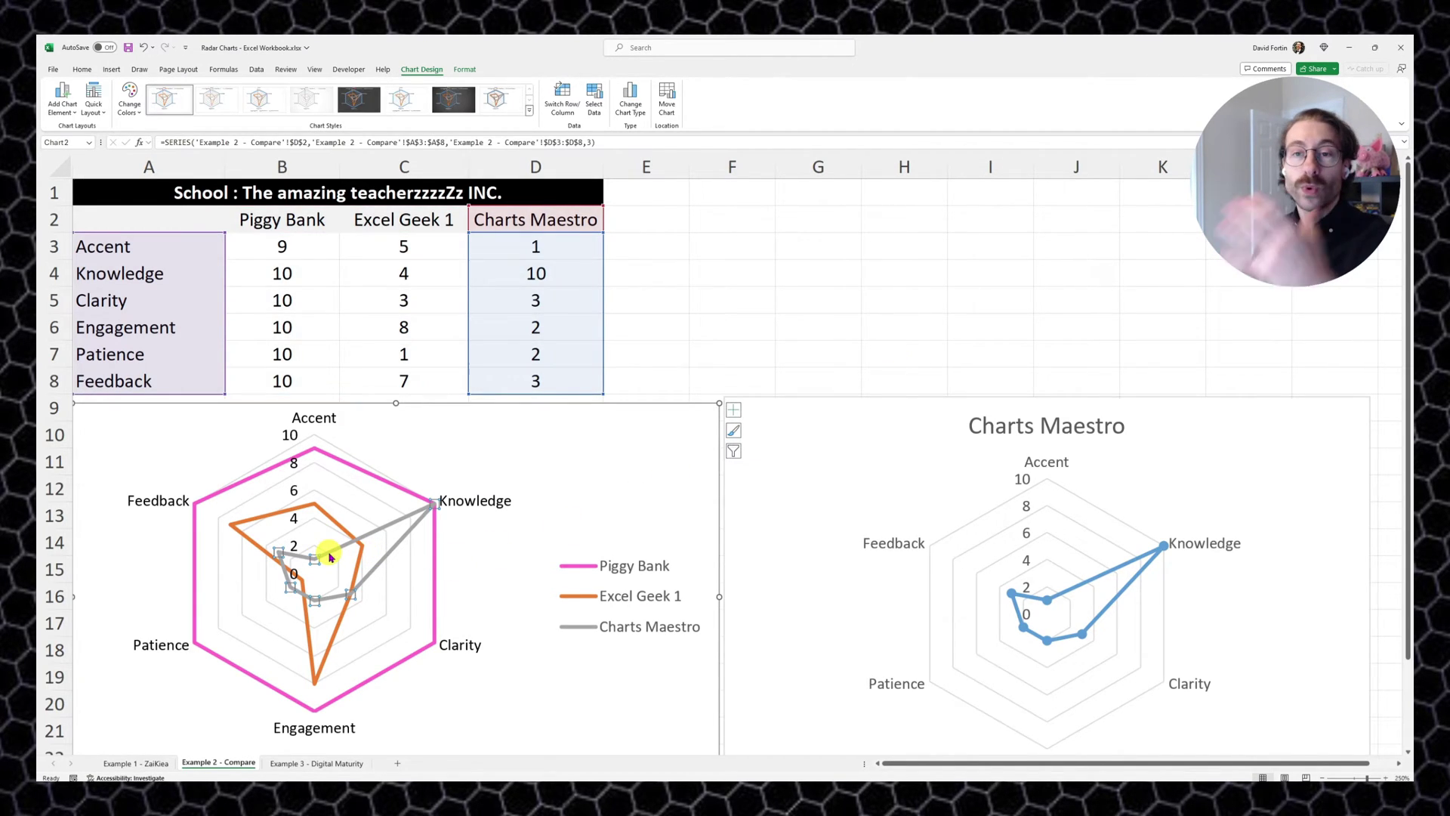
{"action": "left_click", "coordinate": [849, 380]}
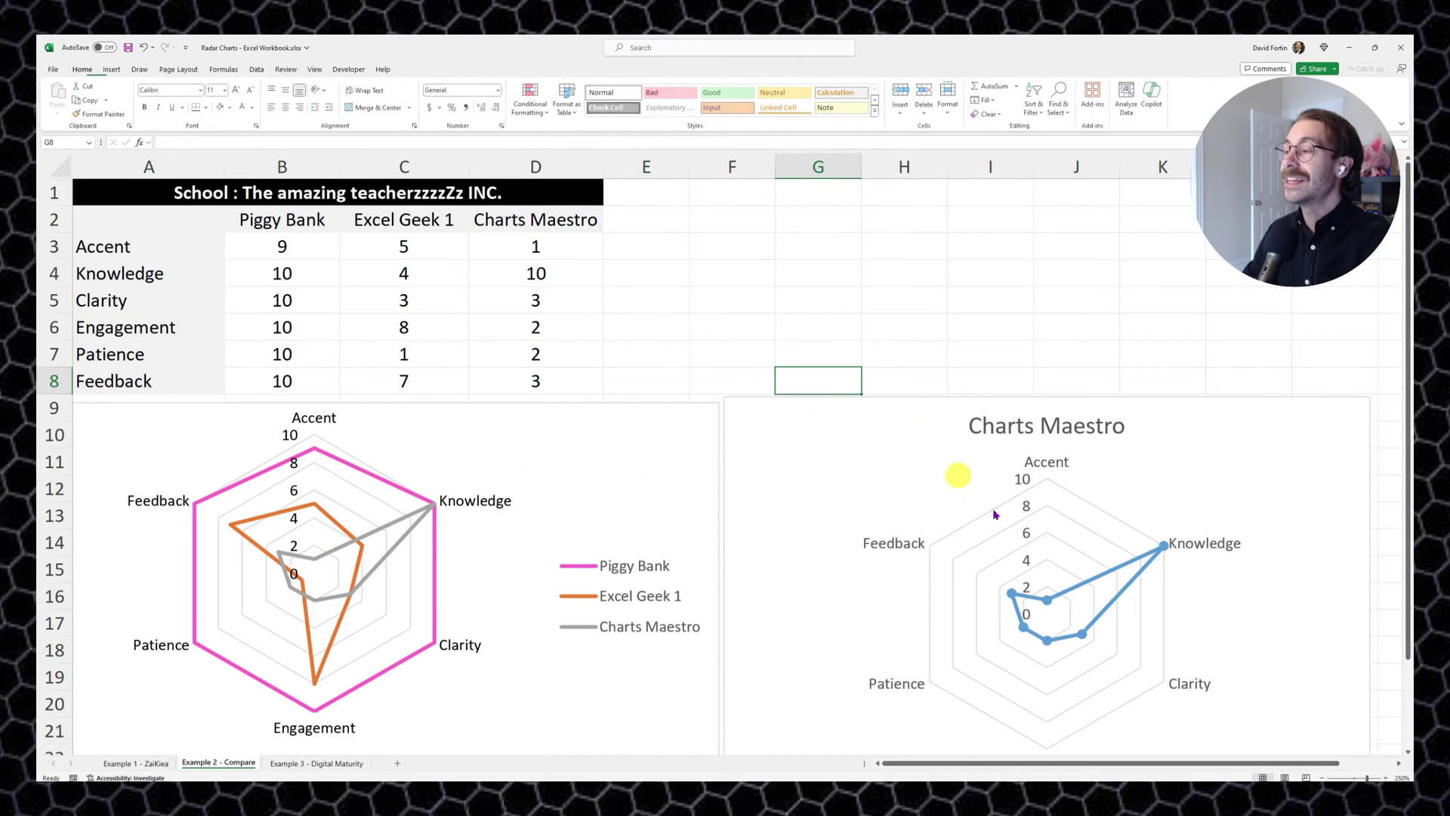
Open the Example 3 - Digital Maturity sheet and review the SONY DIGITAL 2000 year scores and categories.
{"action": "left_click", "coordinate": [762, 302]}
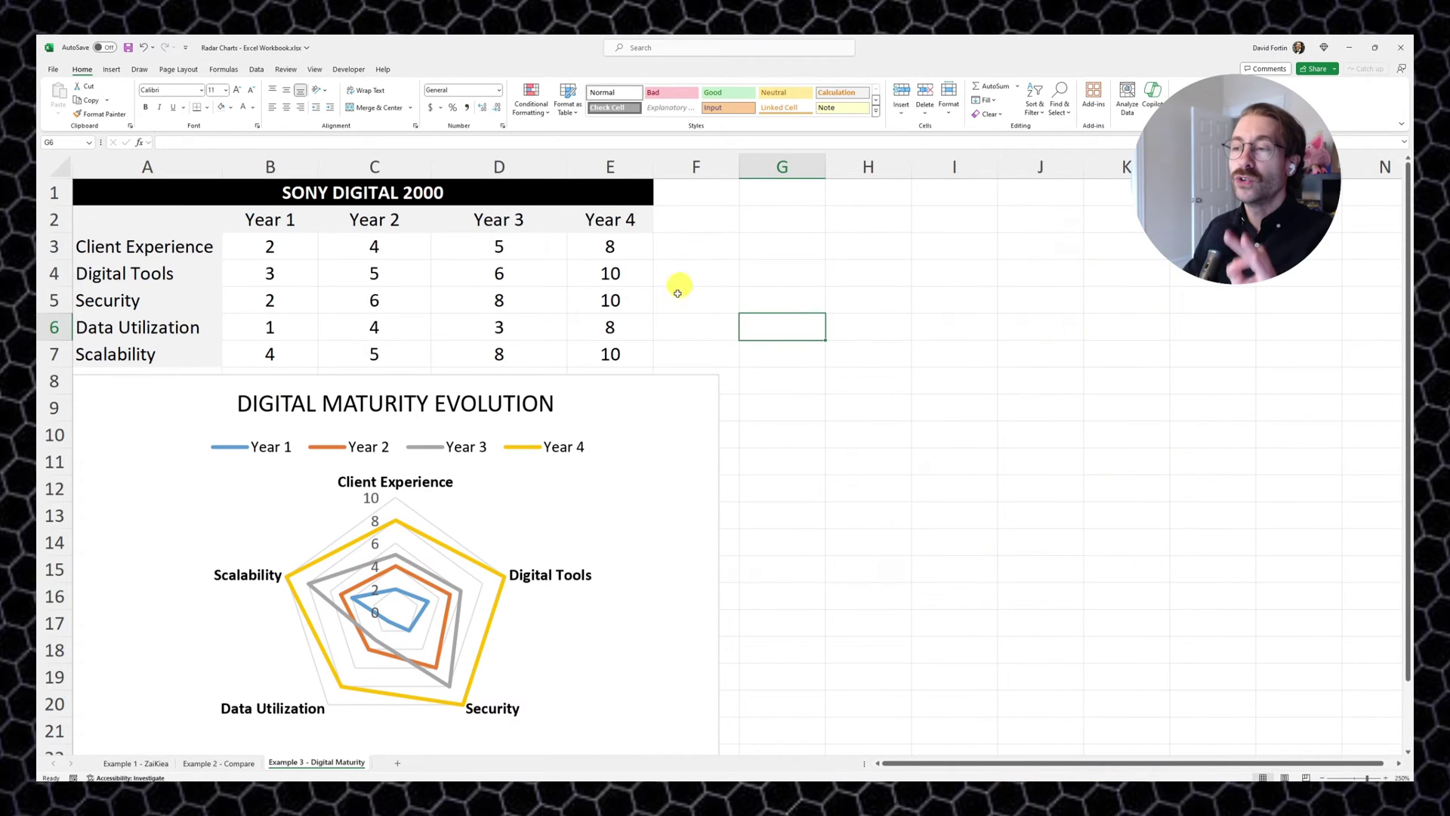
{"action": "left_click_drag", "start_coordinate": [236, 190], "coordinate": [496, 199]}
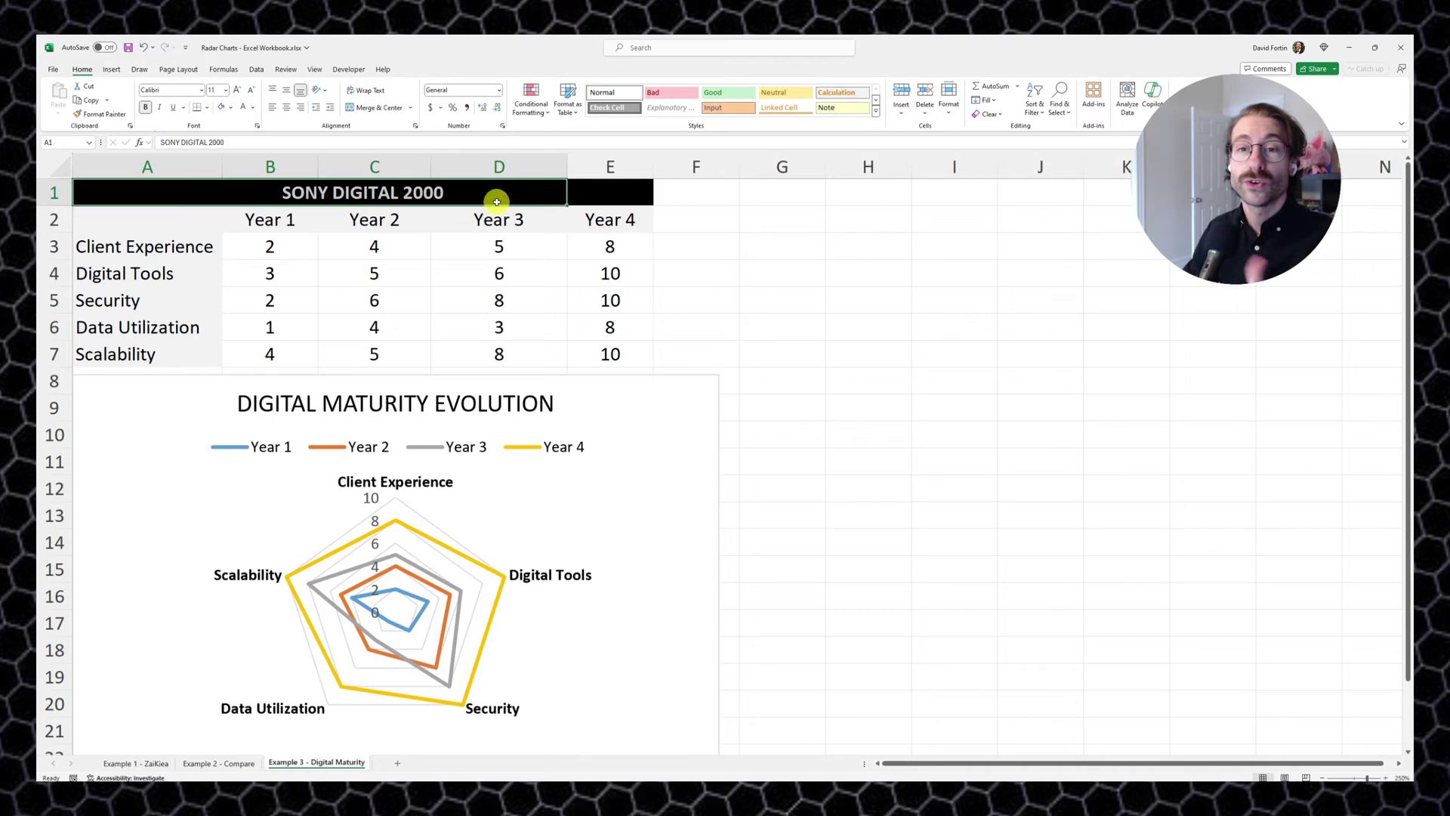
{"action": "left_click", "coordinate": [498, 234]}
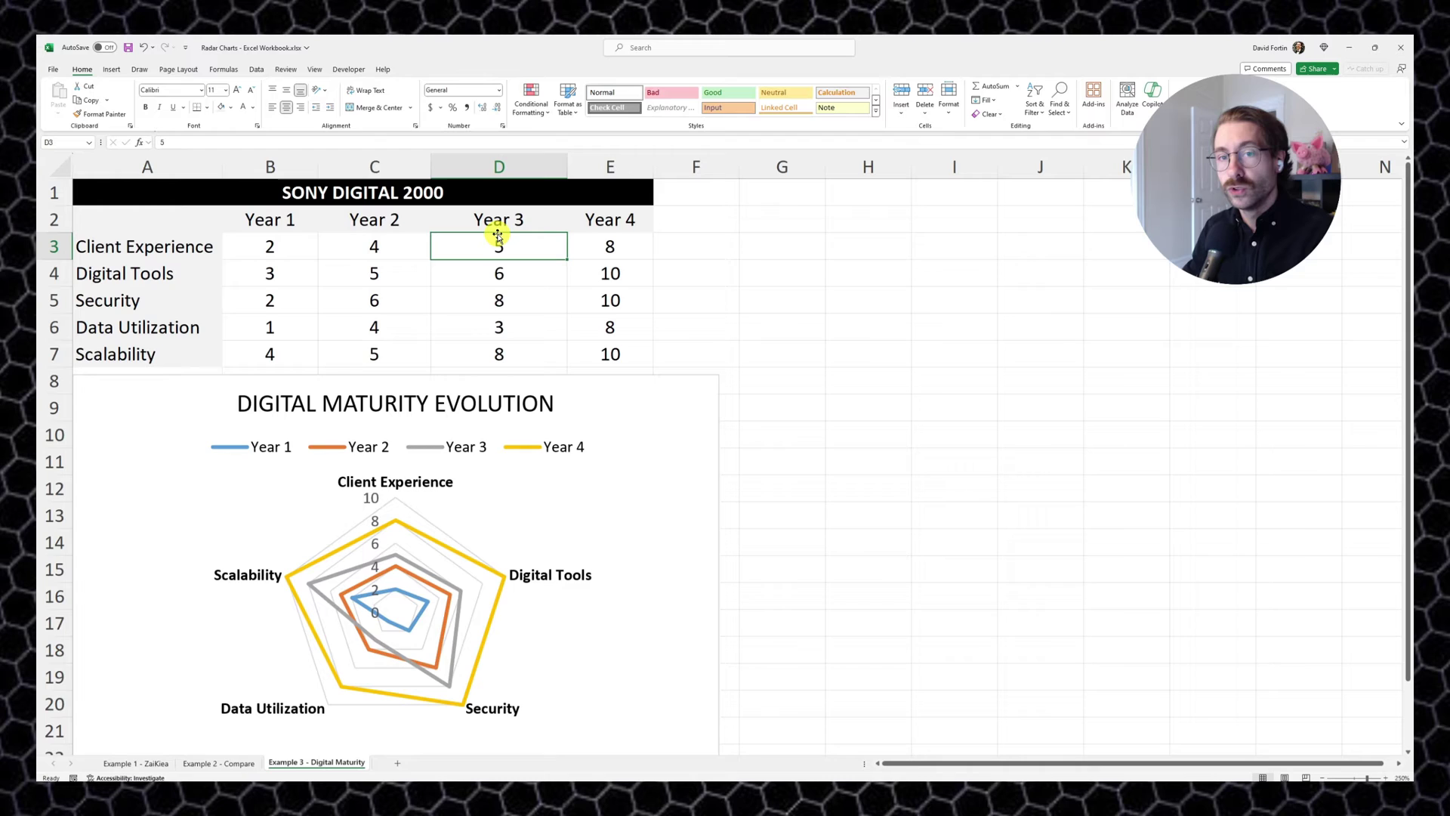
{"action": "left_click", "coordinate": [493, 276]}
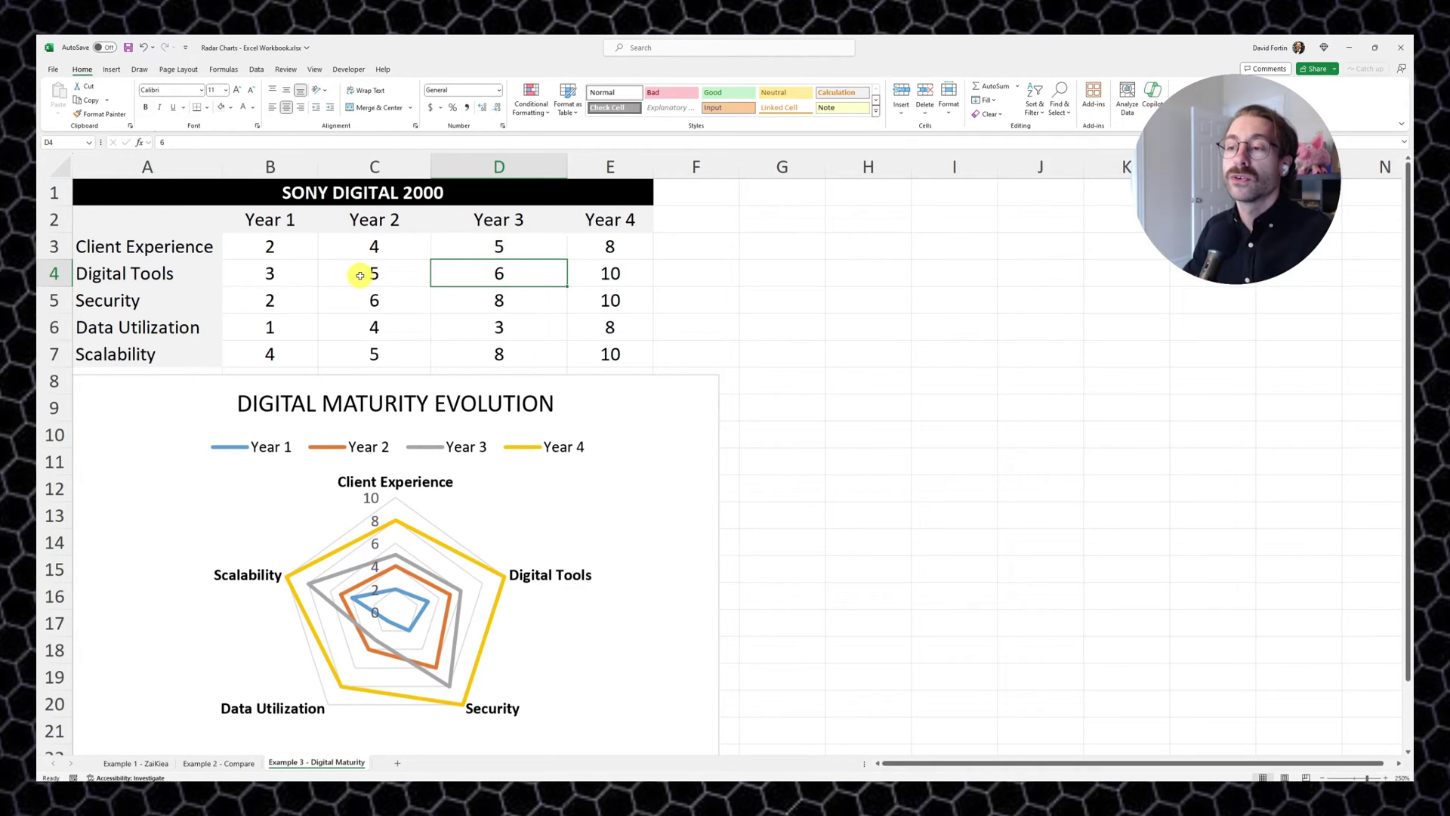
{"action": "left_click", "coordinate": [177, 247]}
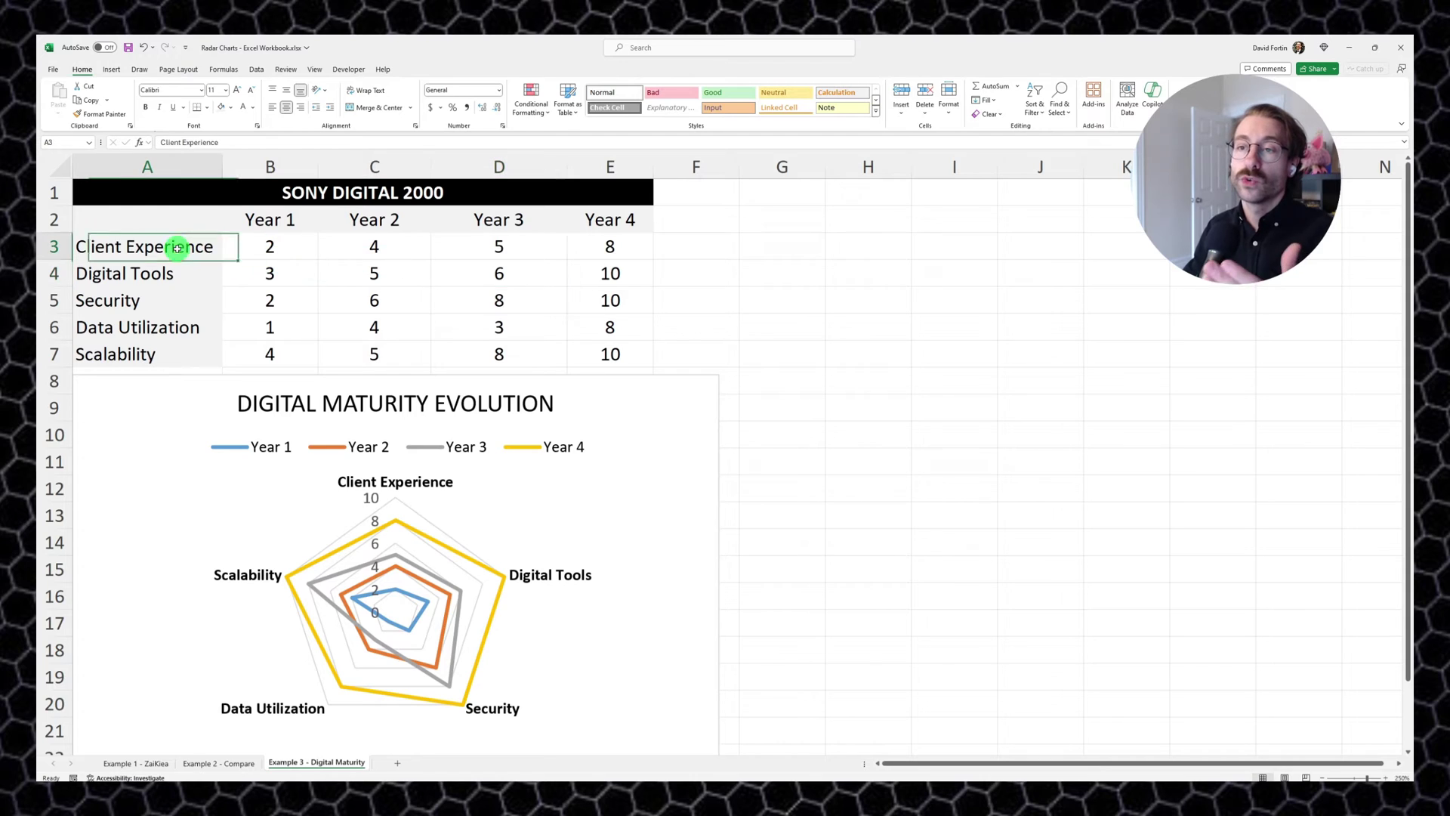
{"action": "left_click", "coordinate": [185, 296]}
{"action": "left_click", "coordinate": [184, 352]}
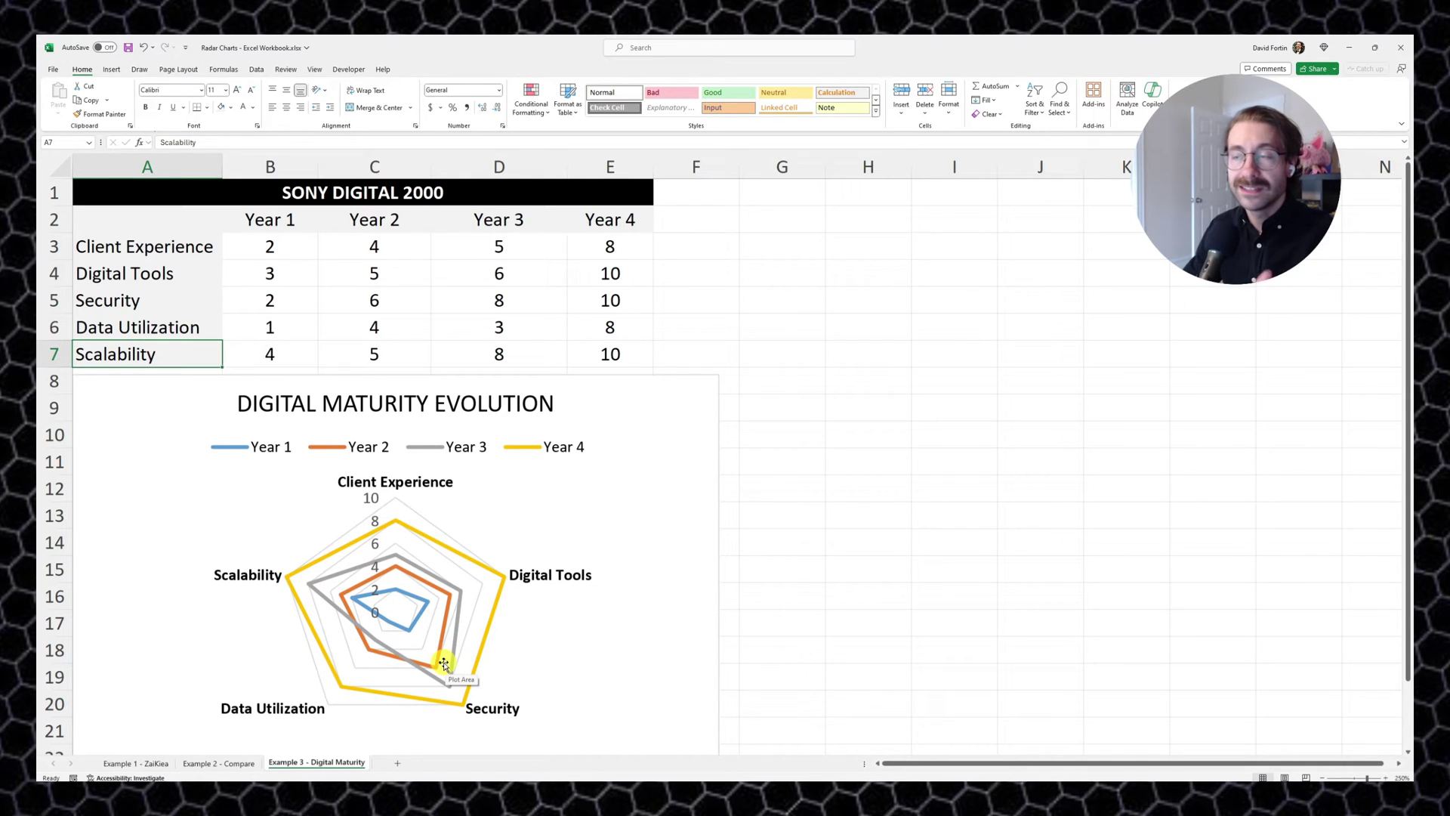
{"action": "left_click", "coordinate": [646, 363]}
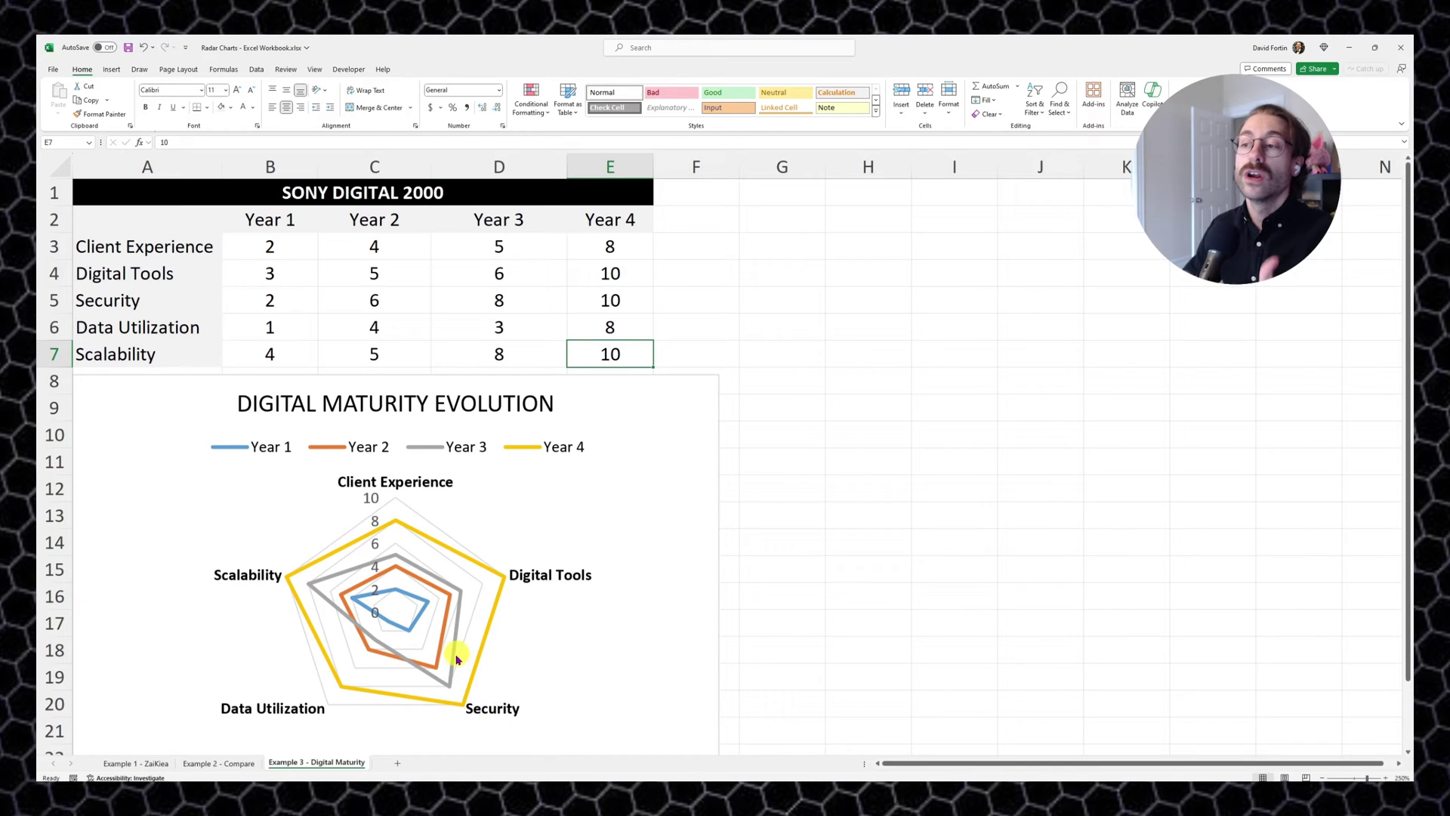
{"action": "mouse_move", "coordinate": [442, 710]}
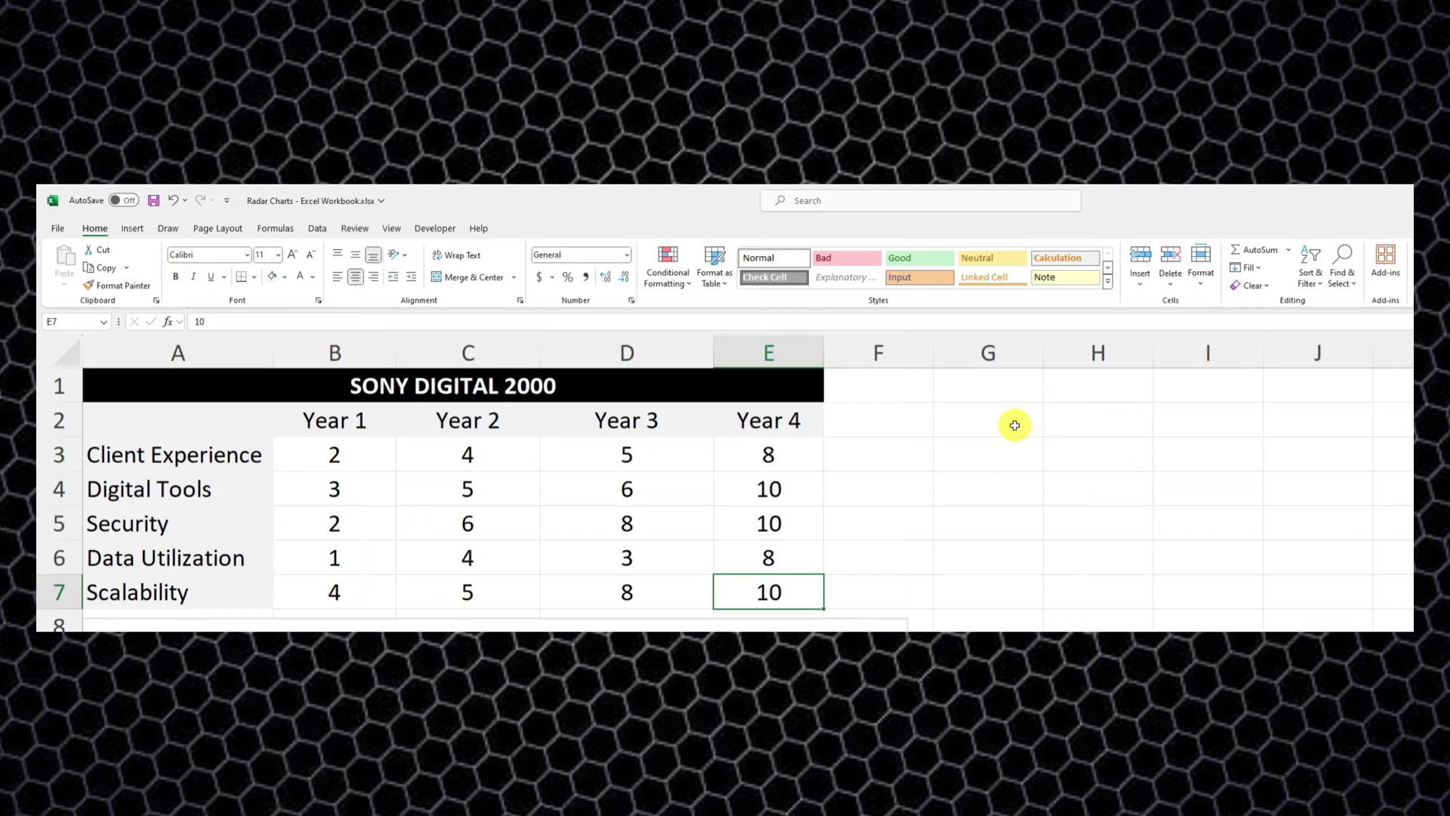
Label cell G1 'Compare1' and move to G2 below it.
{"action": "left_click", "coordinate": [1012, 385]}
{"action": "type", "text": "Compa"}
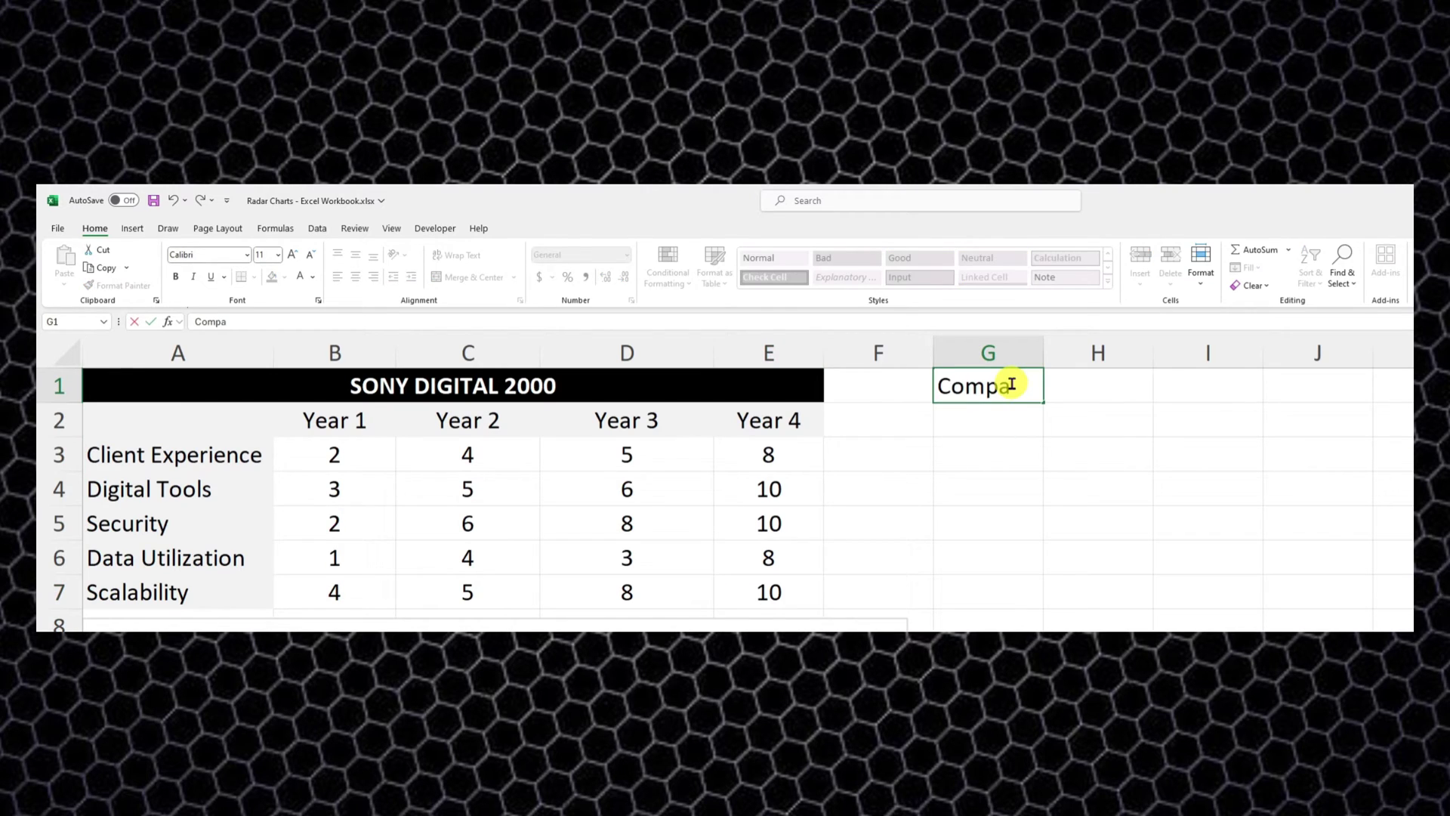
{"action": "type", "text": "re1"}
{"action": "key", "text": "Return"}
{"action": "key", "text": "Up"}
{"action": "key", "text": "Right"}
{"action": "type", "text": "C"}
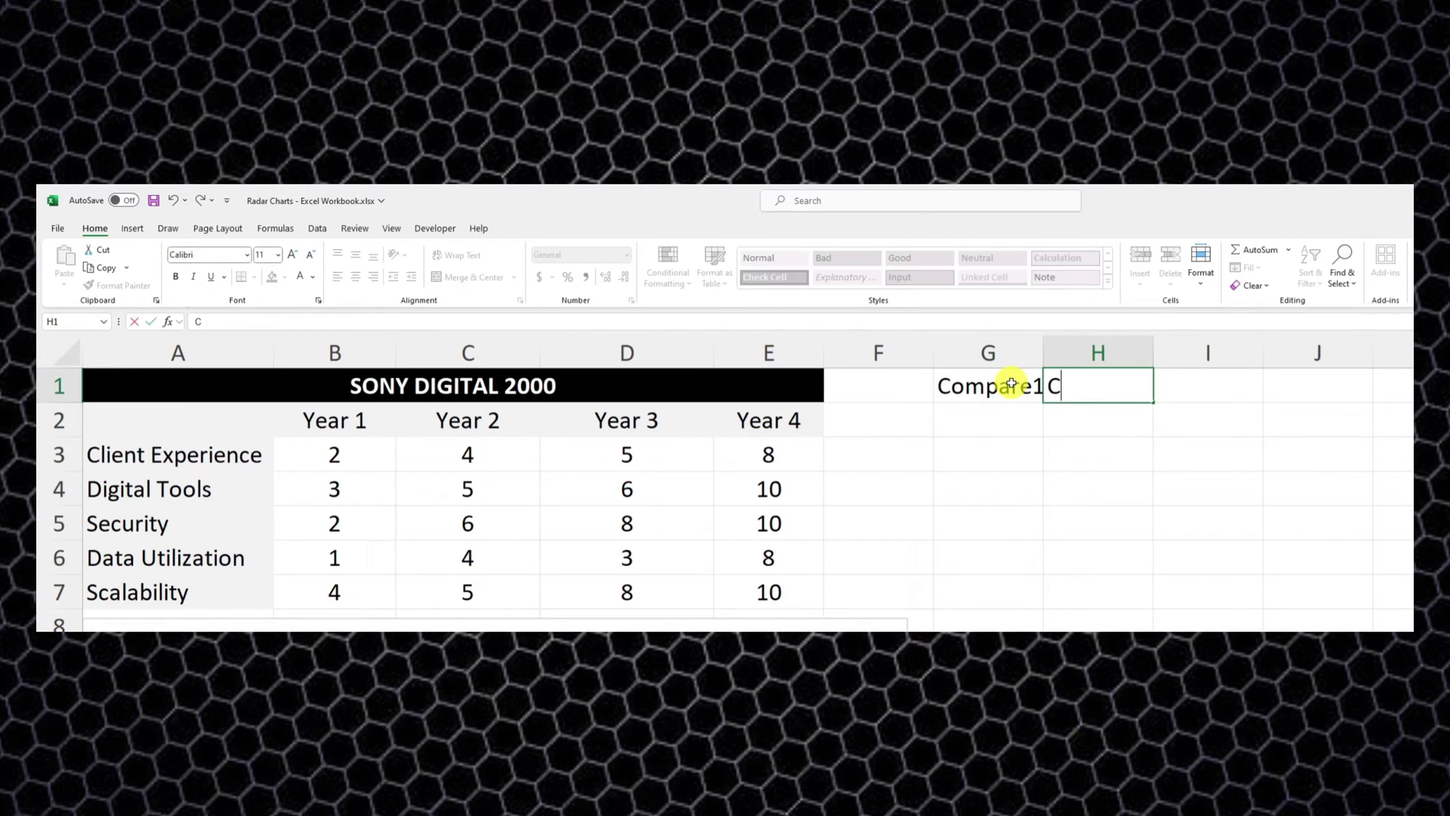
{"action": "key", "text": "Escape"}
{"action": "key", "text": "Left"}
{"action": "key", "text": "Down"}
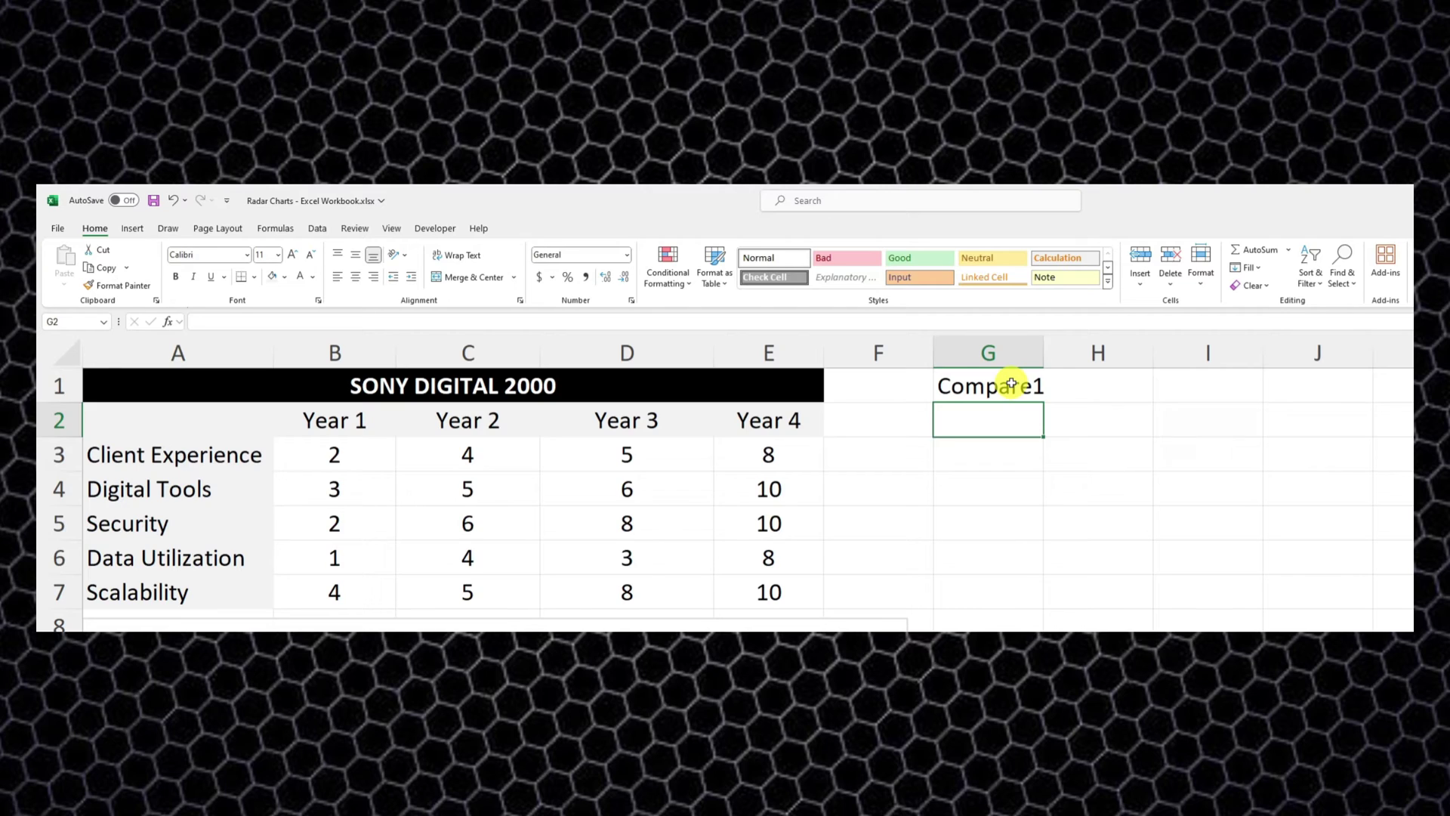
Add a List data validation to G2 using the year headers B2:E2 as source.
{"action": "left_click", "coordinate": [318, 230]}
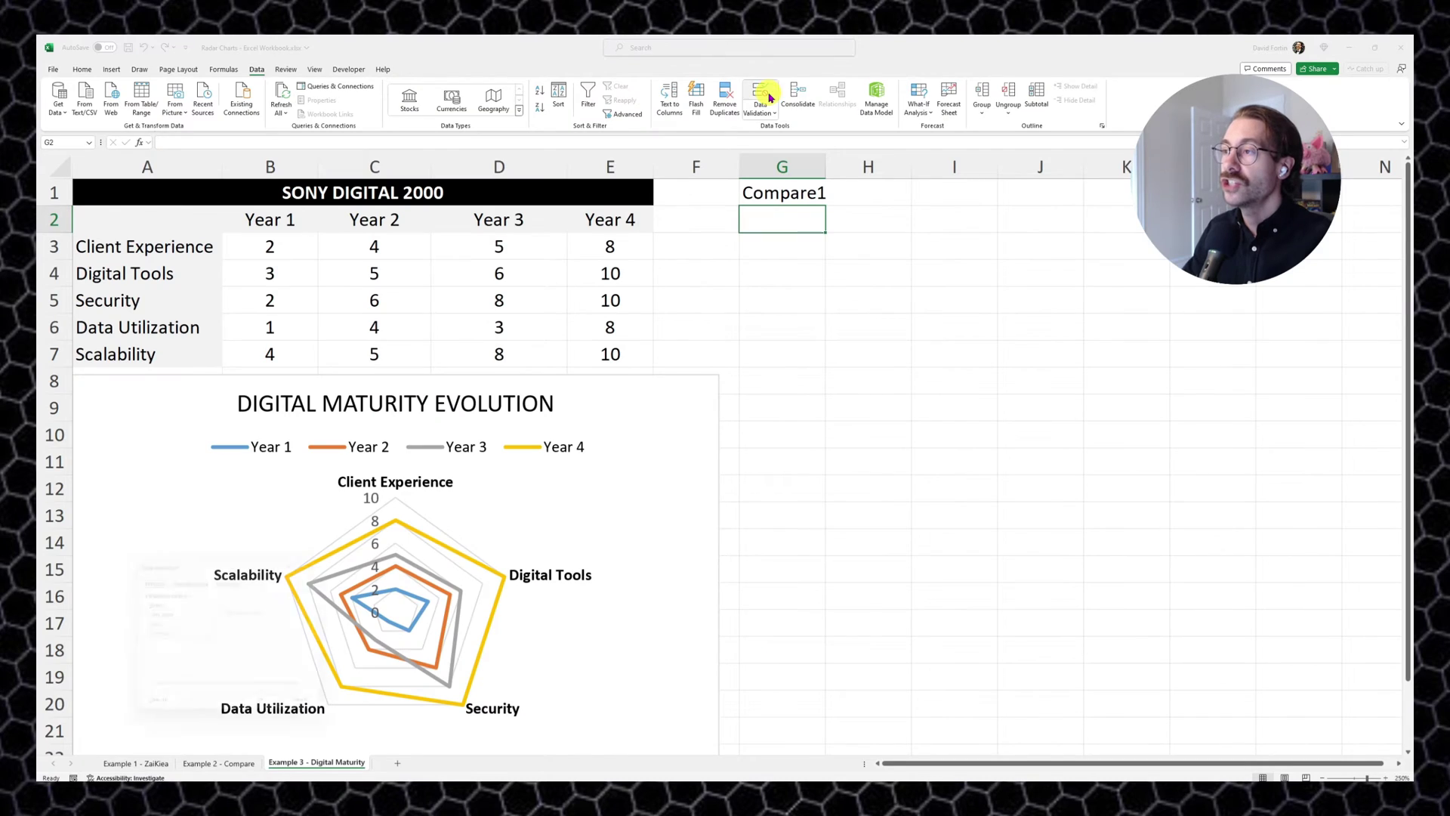
{"action": "left_click", "coordinate": [973, 264]}
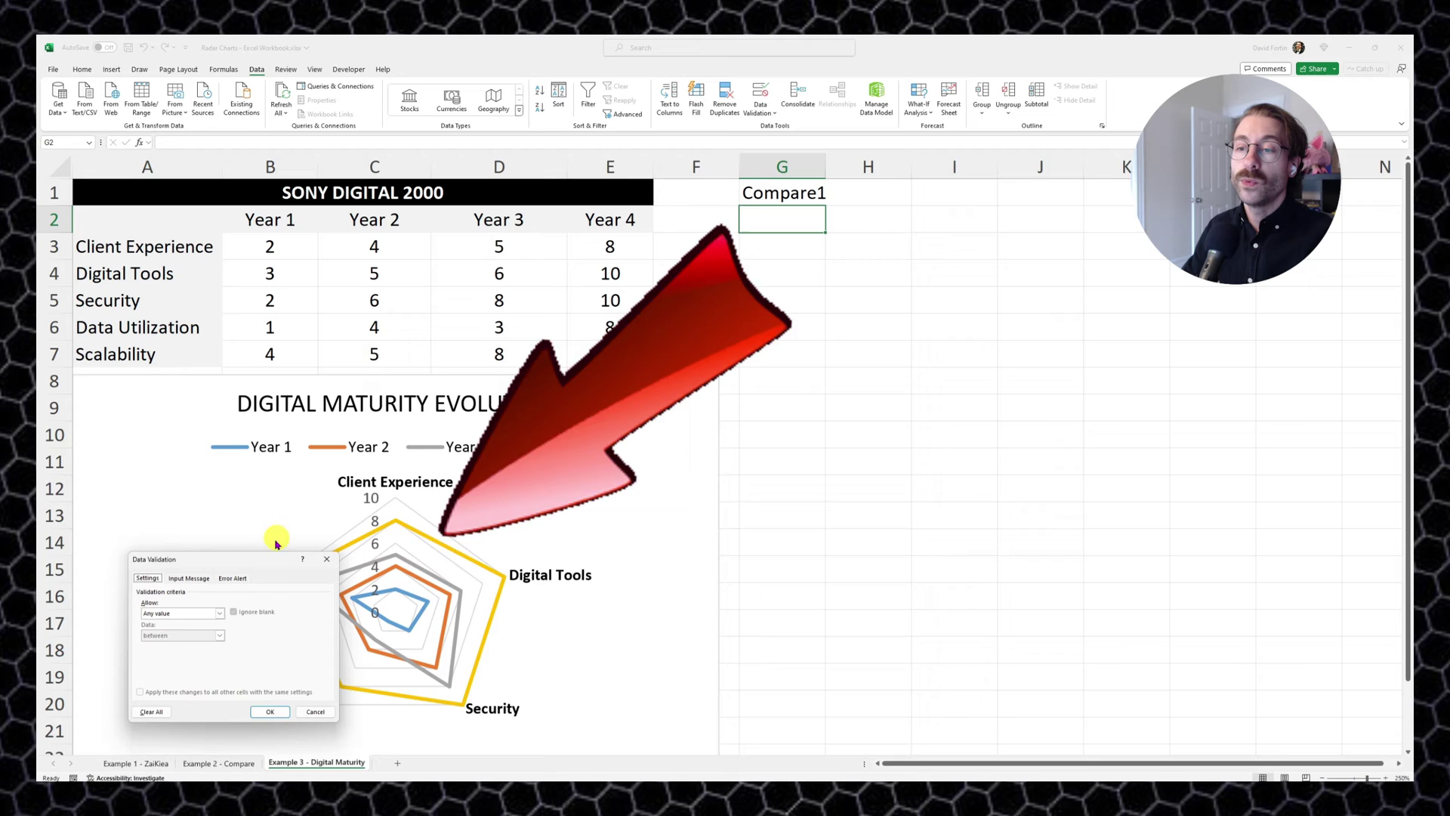
{"action": "left_click", "coordinate": [193, 612]}
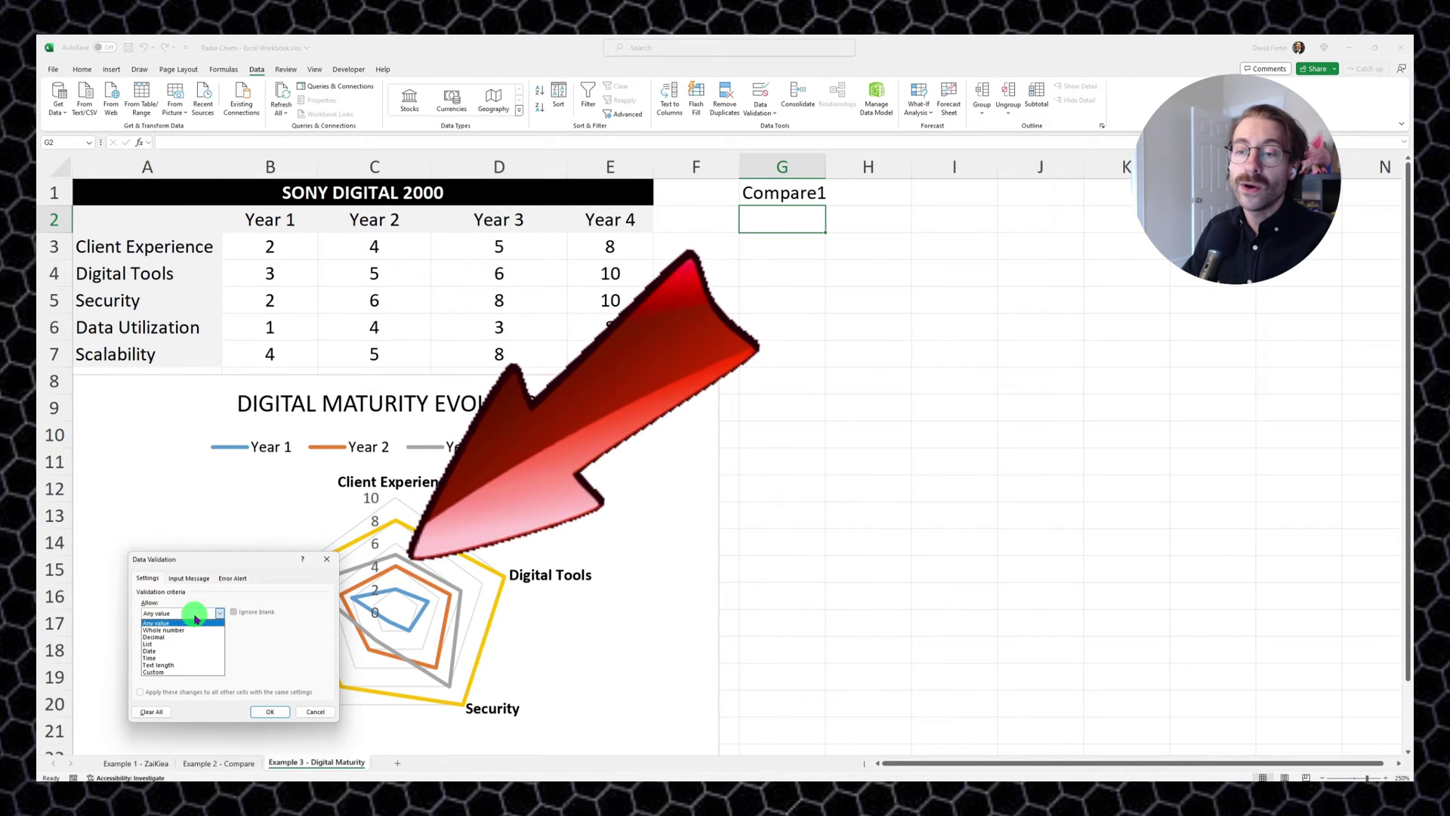
{"action": "left_click", "coordinate": [158, 644]}
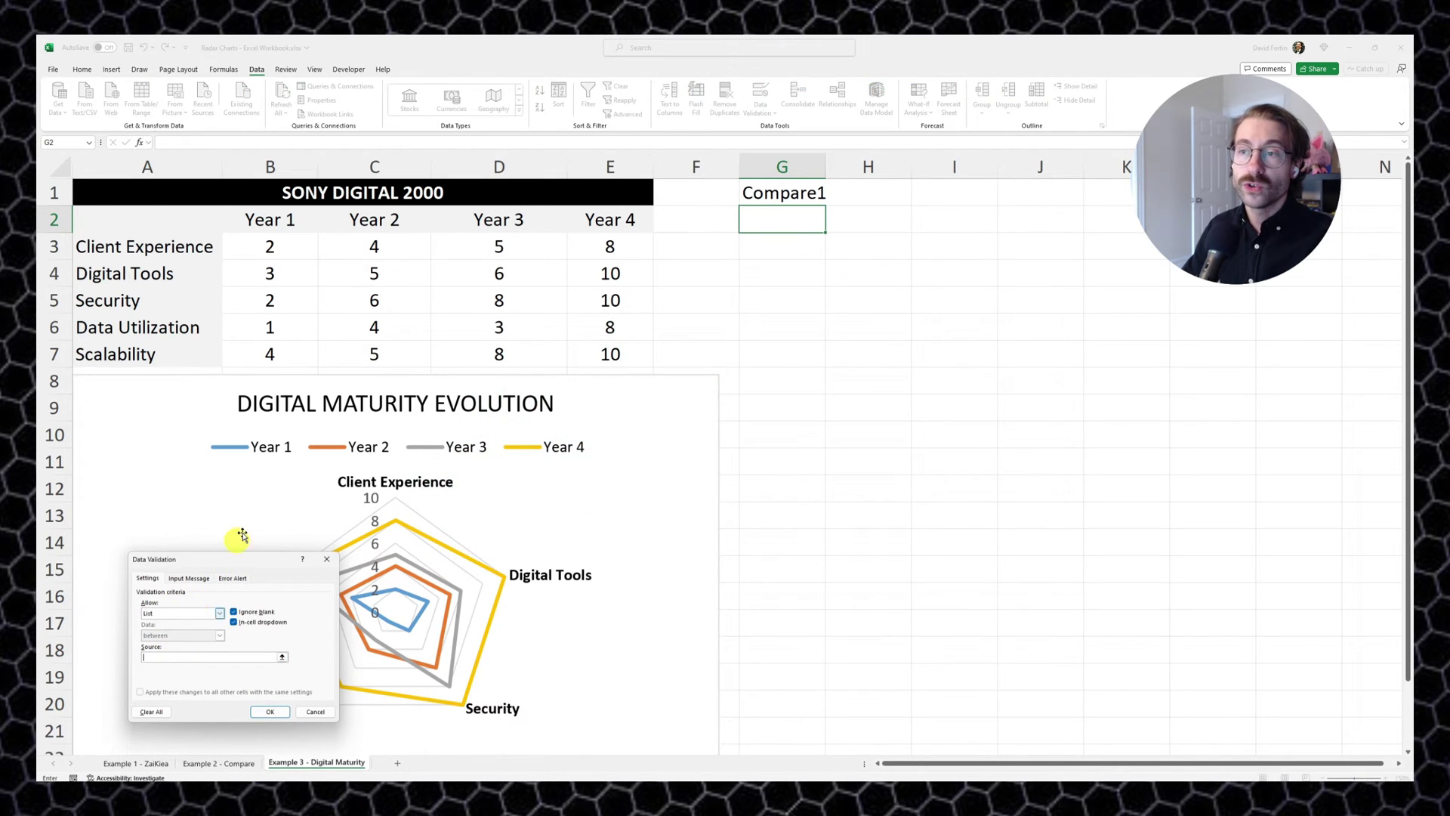
{"action": "left_click", "coordinate": [262, 221]}
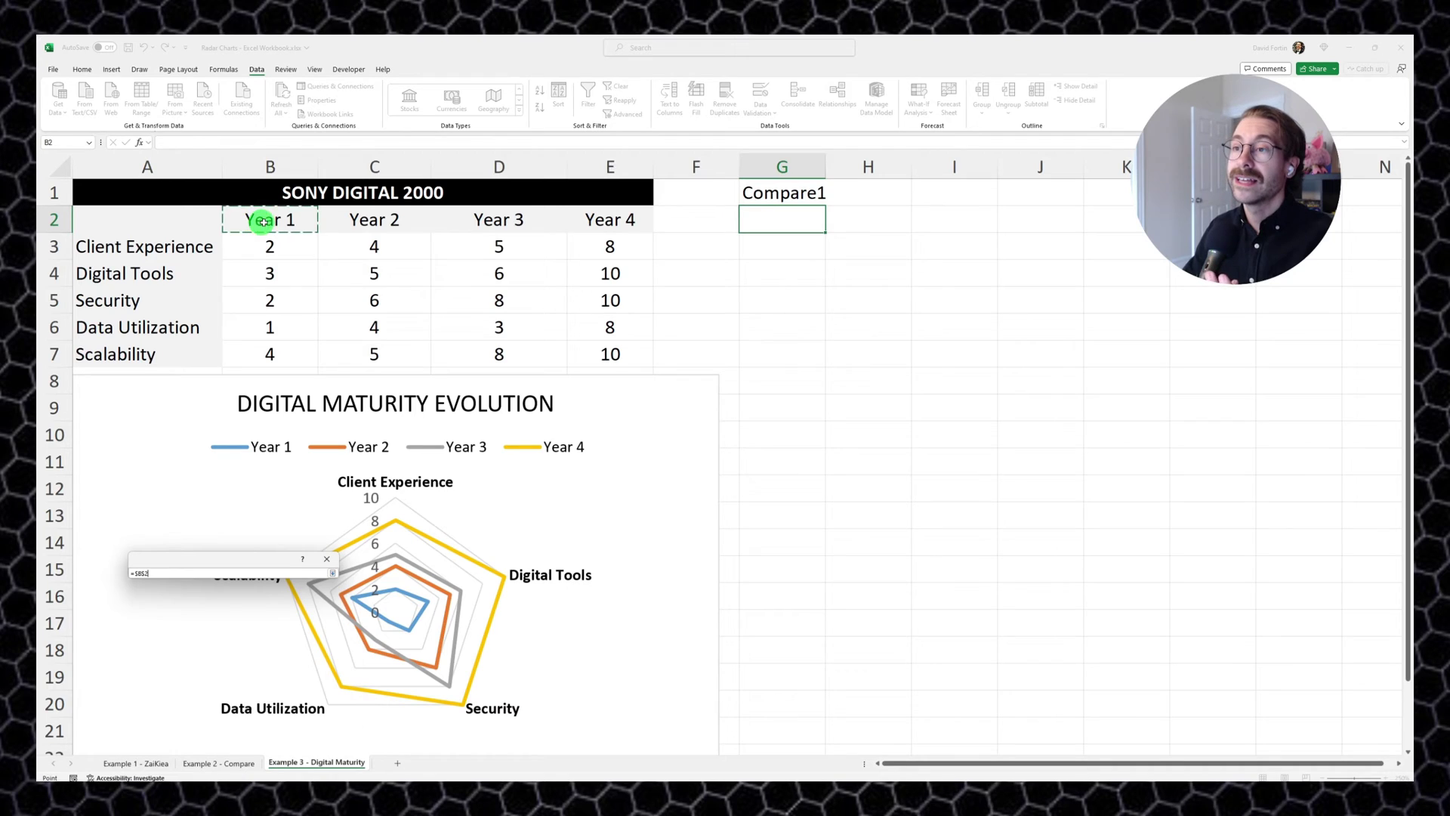
{"action": "left_click_drag", "start_coordinate": [263, 221], "coordinate": [590, 218]}
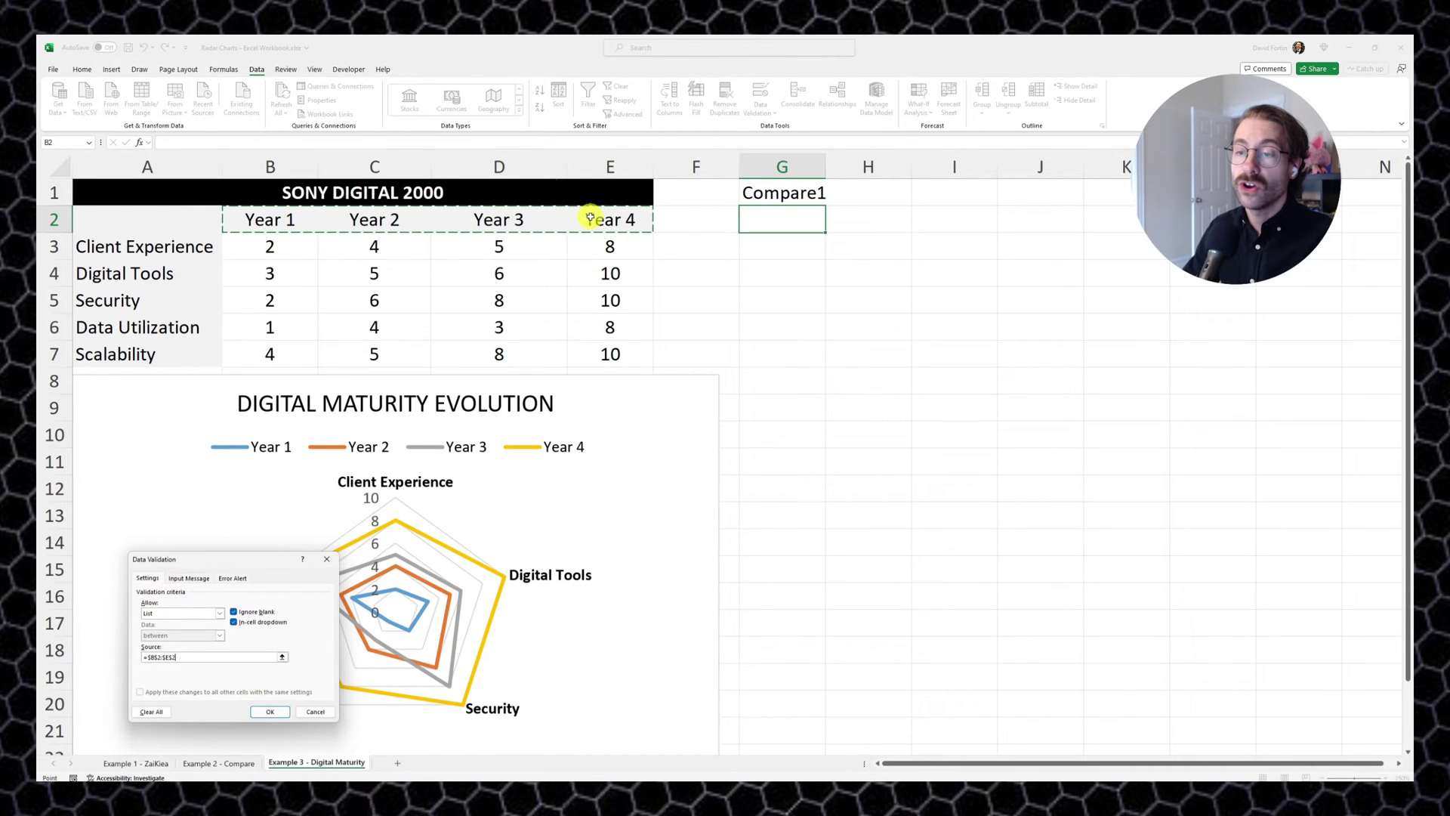
{"action": "left_click", "coordinate": [262, 712]}
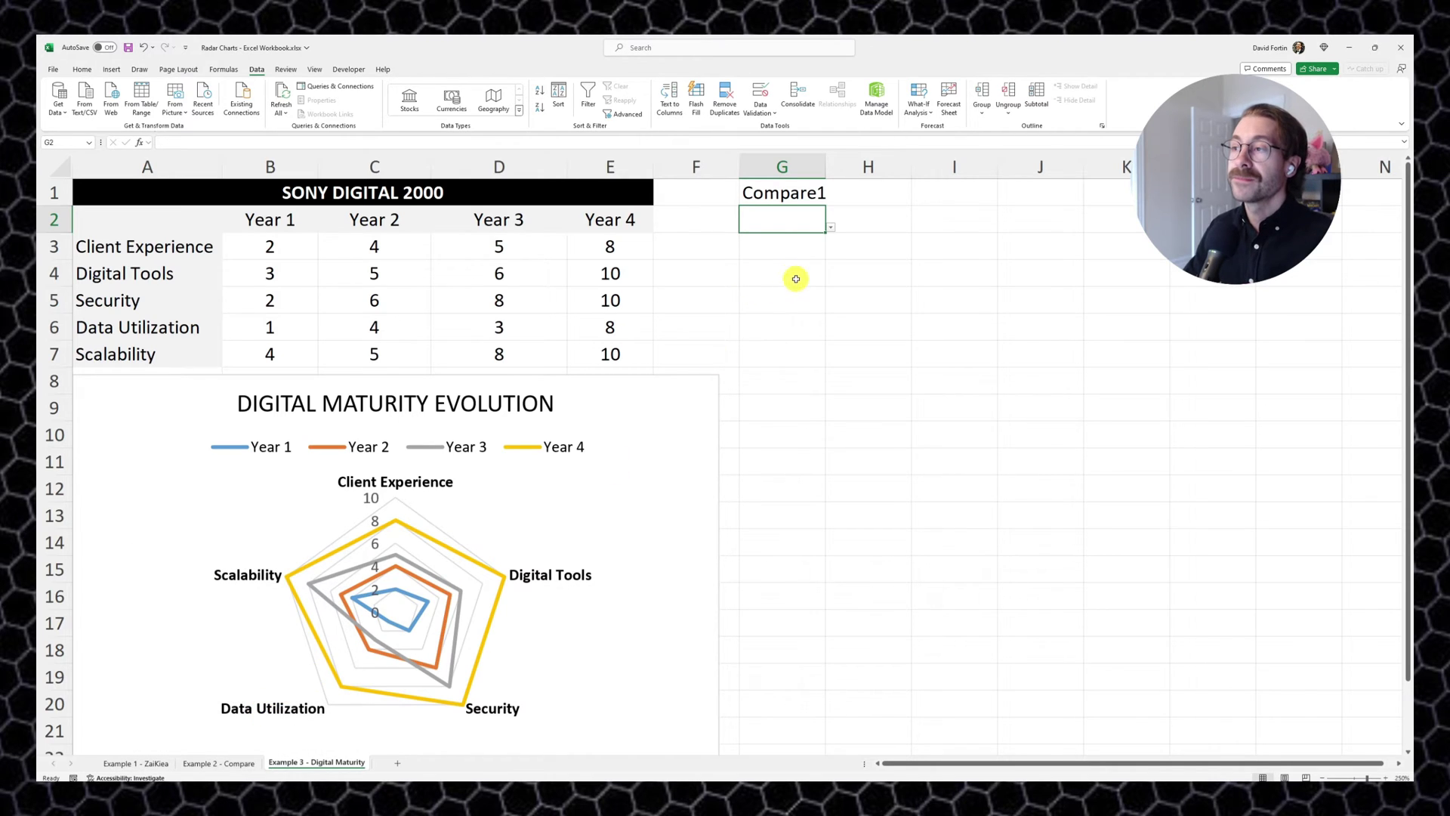
Choose Year 1 in G2 and Format Paint the Year 1 header's style onto it.
{"action": "left_click", "coordinate": [830, 226]}
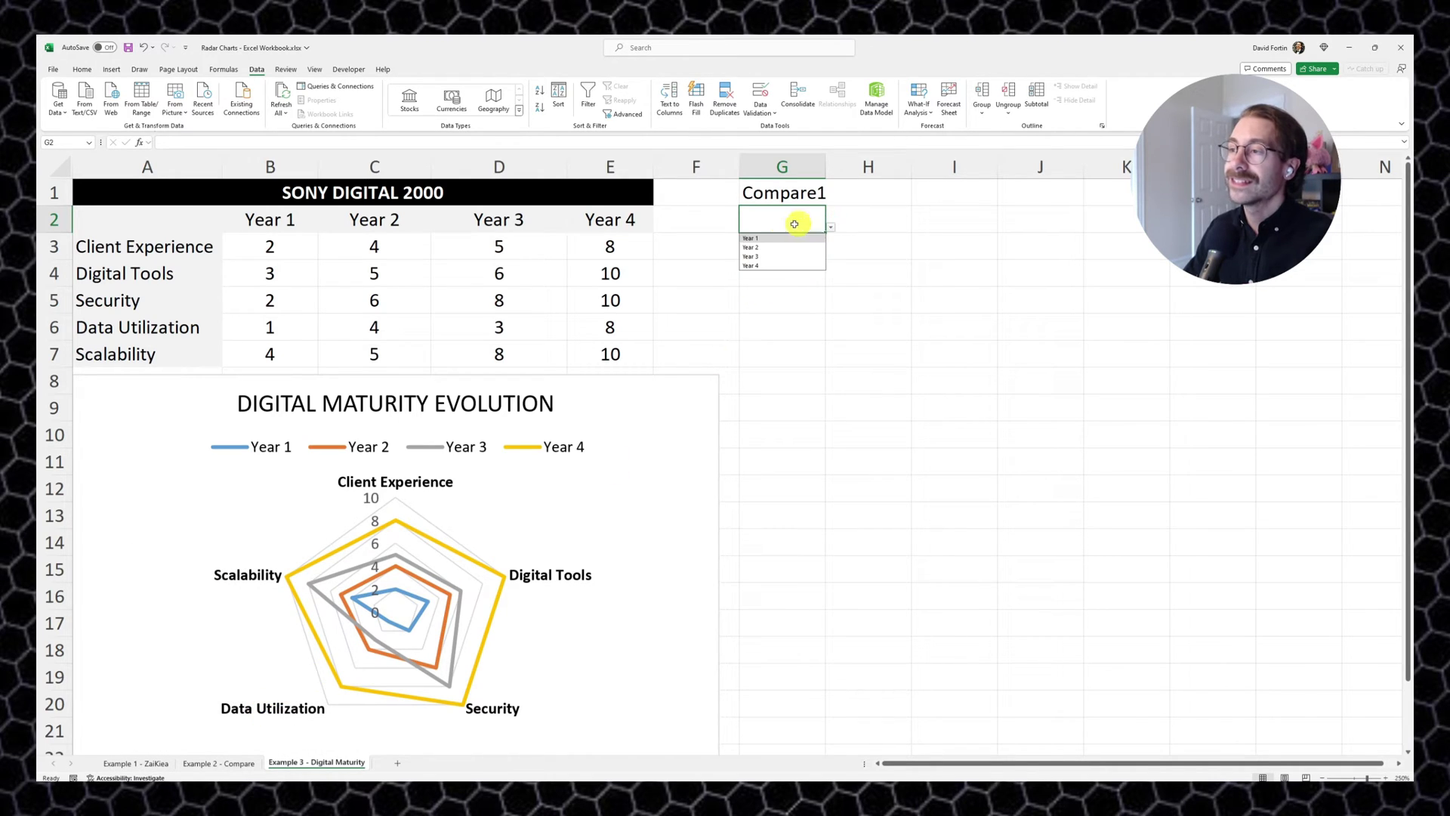
{"action": "left_click", "coordinate": [757, 238]}
{"action": "left_click", "coordinate": [281, 219]}
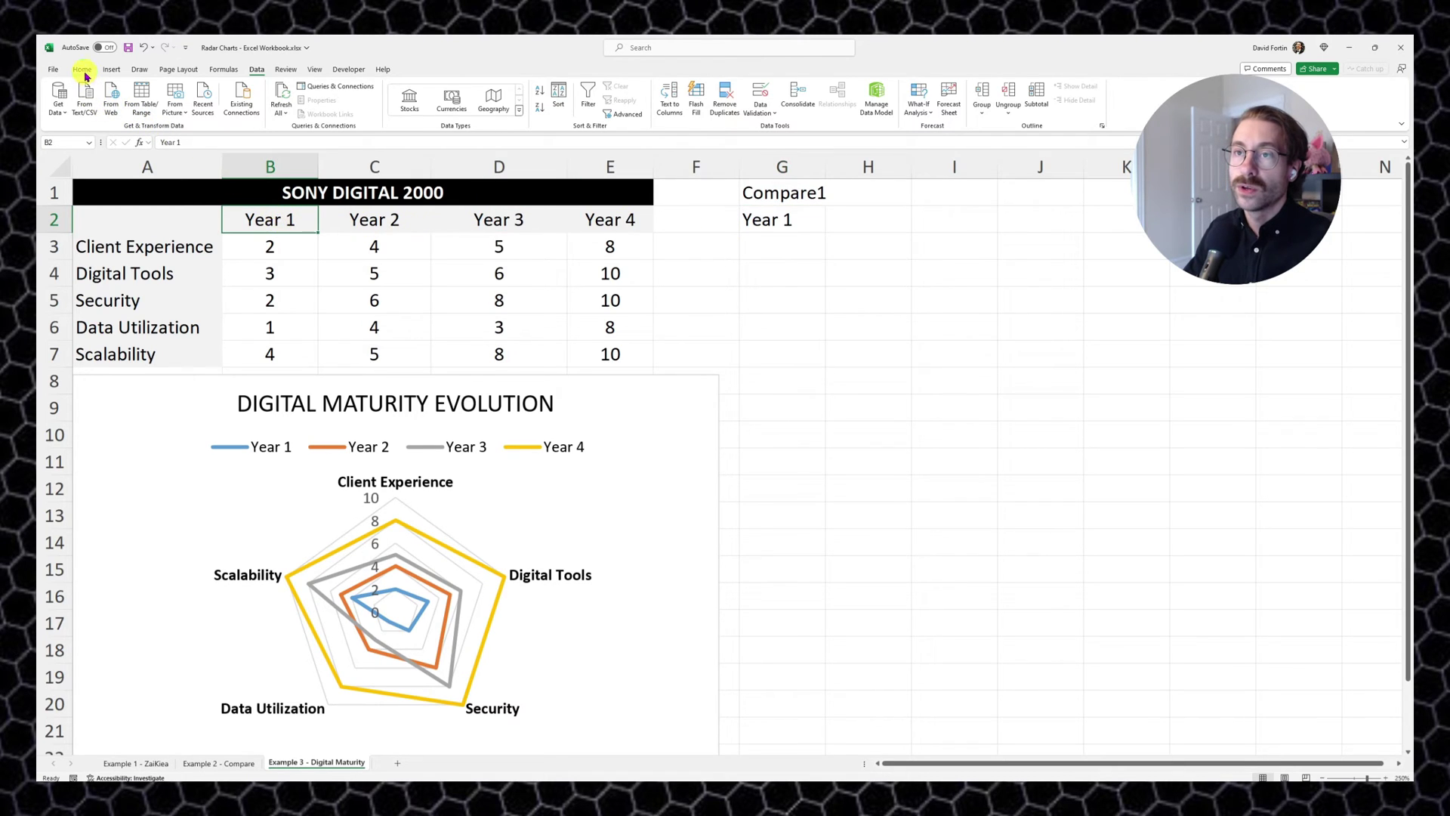
{"action": "left_click", "coordinate": [82, 69]}
{"action": "left_click", "coordinate": [102, 114]}
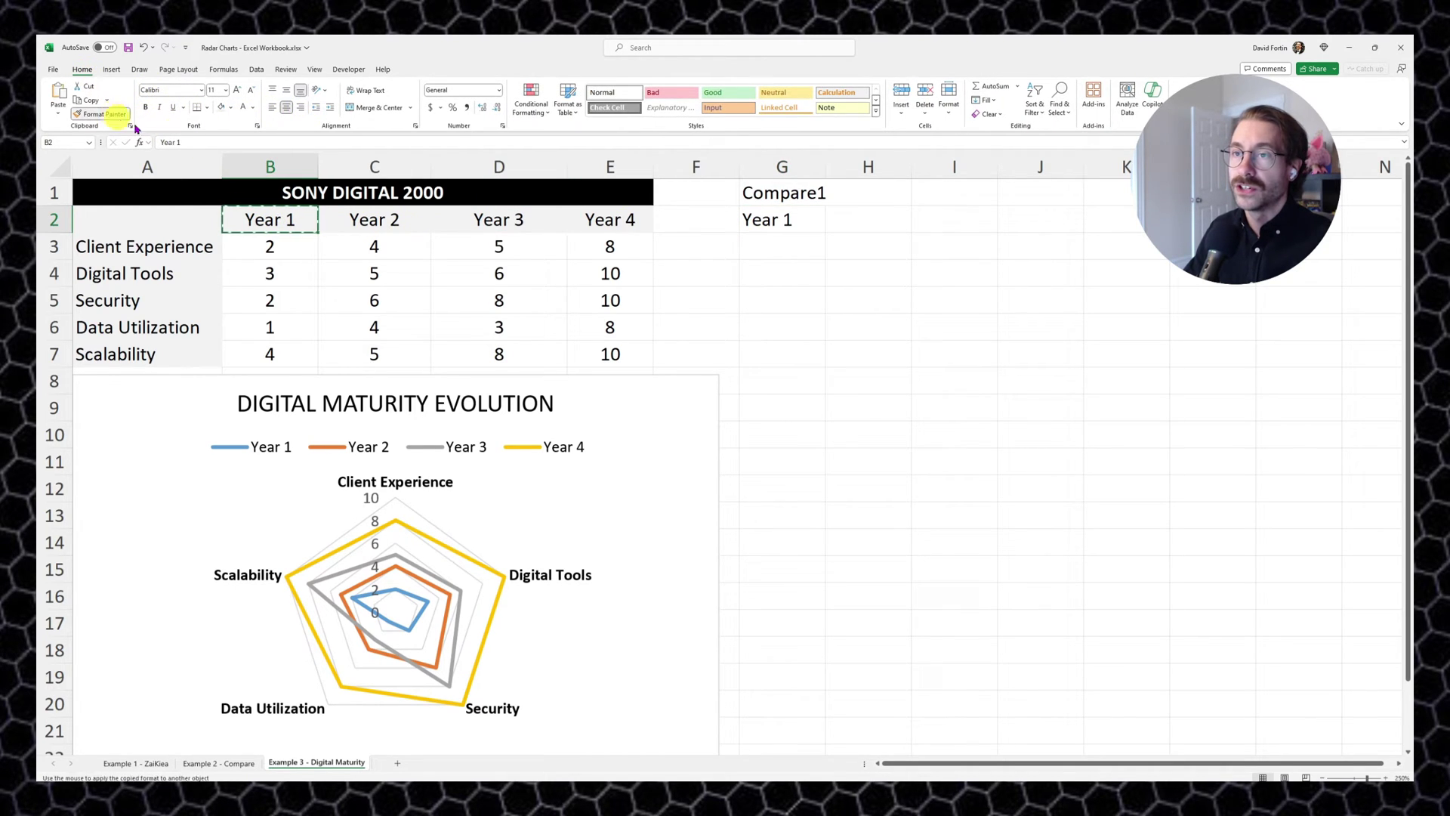
{"action": "left_click", "coordinate": [778, 220]}
{"action": "left_click", "coordinate": [786, 246]}
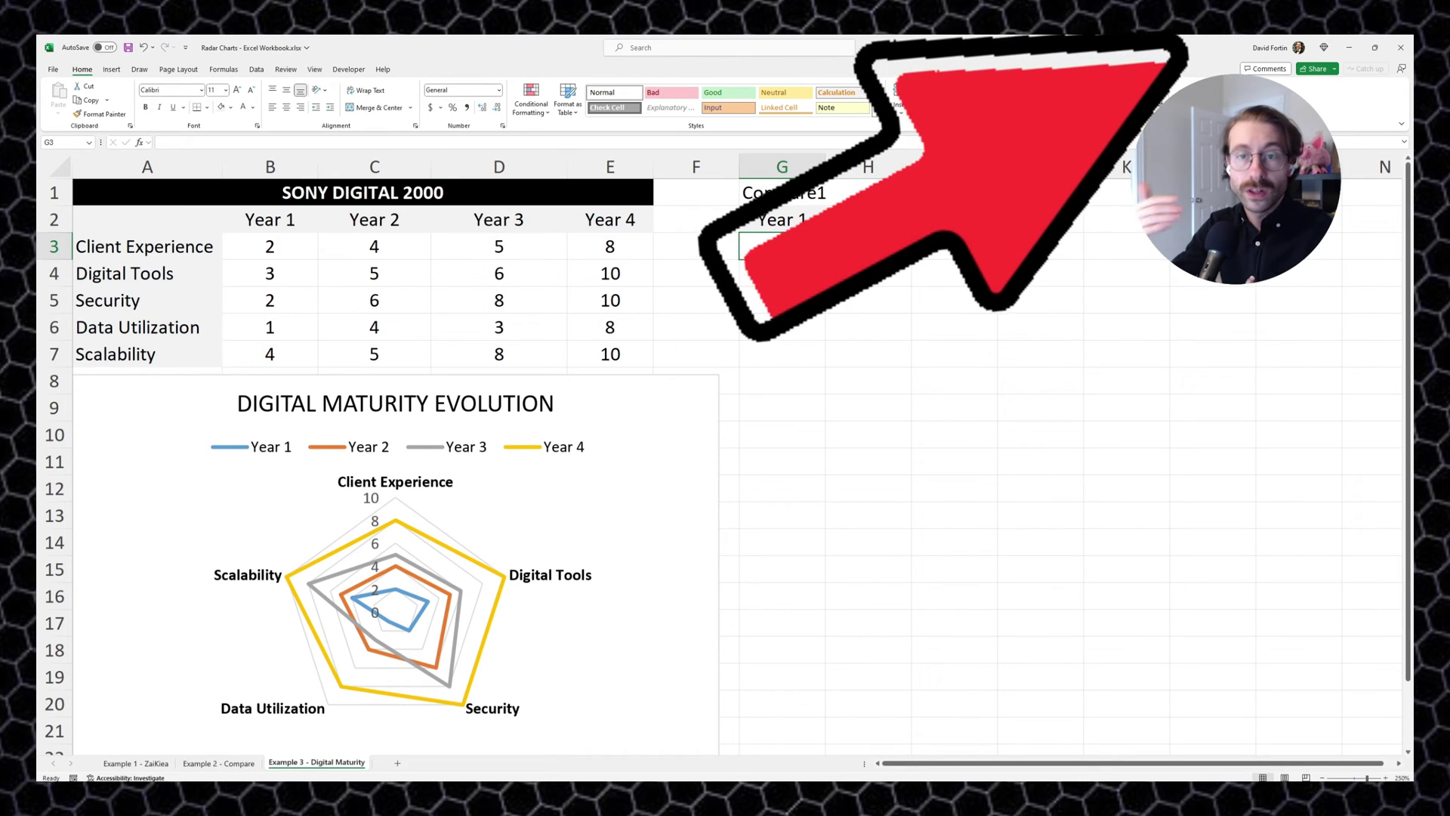
Enter =XLOOKUP(G$2,$2:$2,3:3) in G3 to look up the chosen year's score.
{"action": "type", "text": "="}
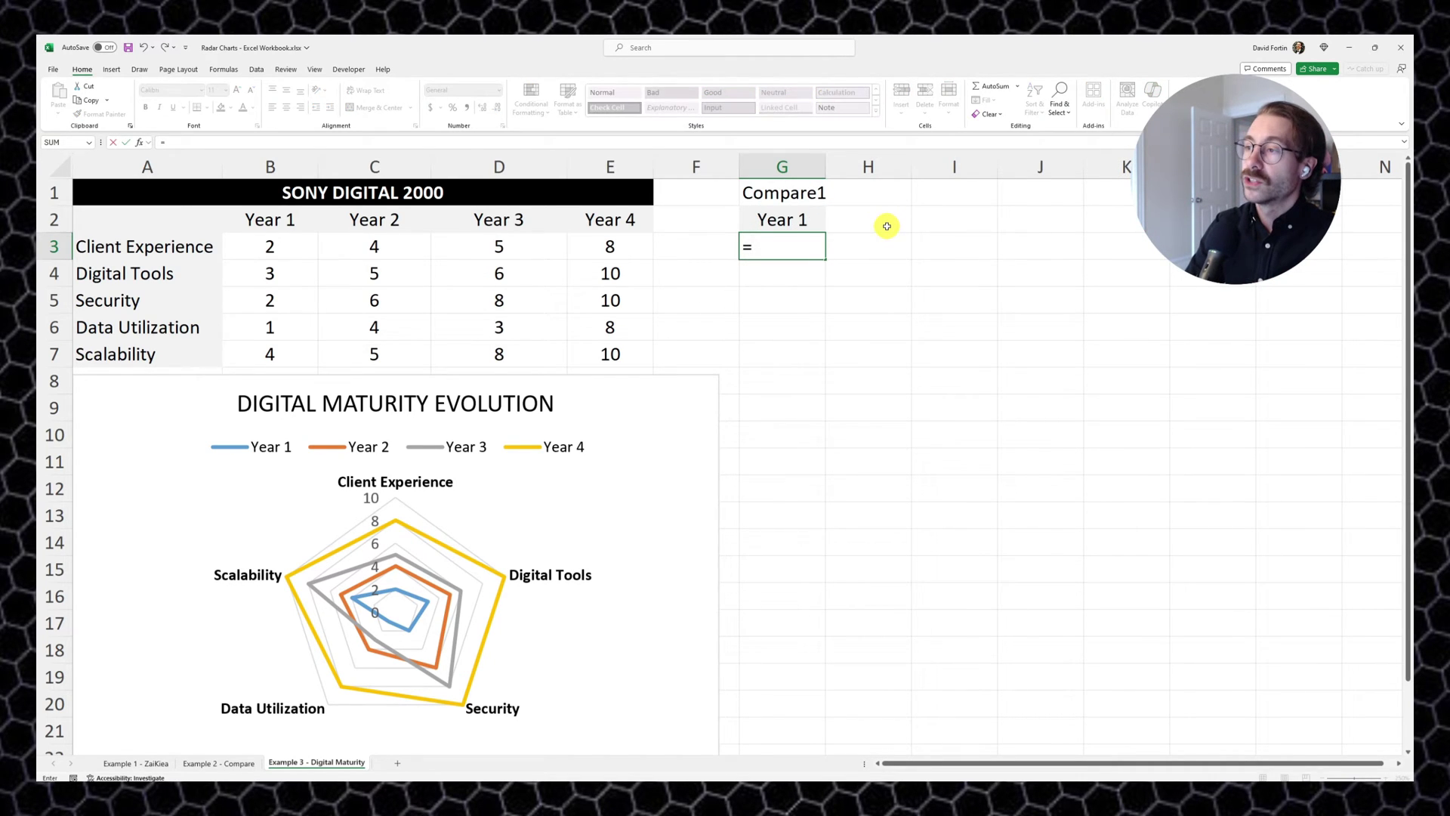
{"action": "type", "text": "xlookup("}
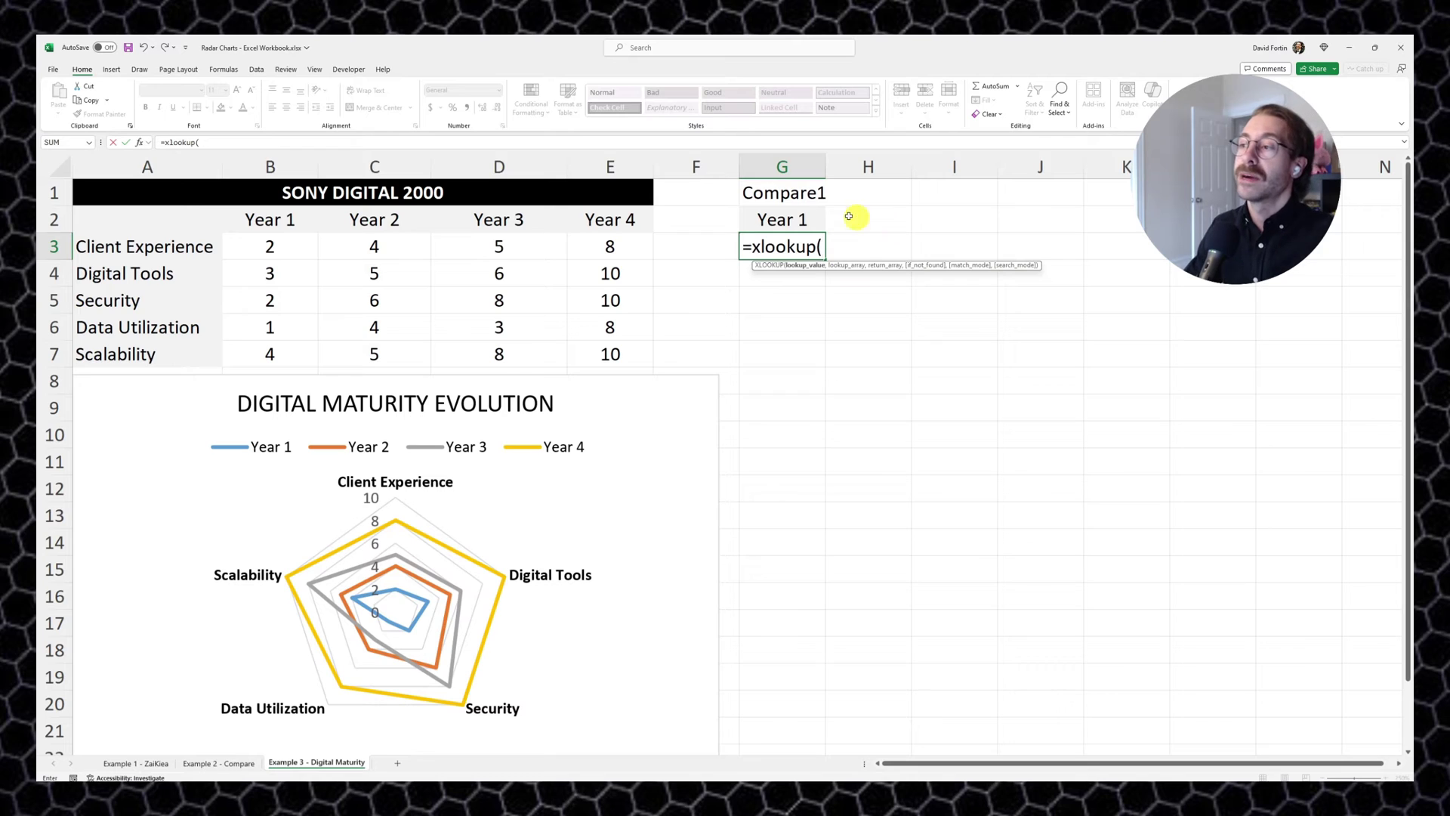
{"action": "left_click", "coordinate": [792, 222]}
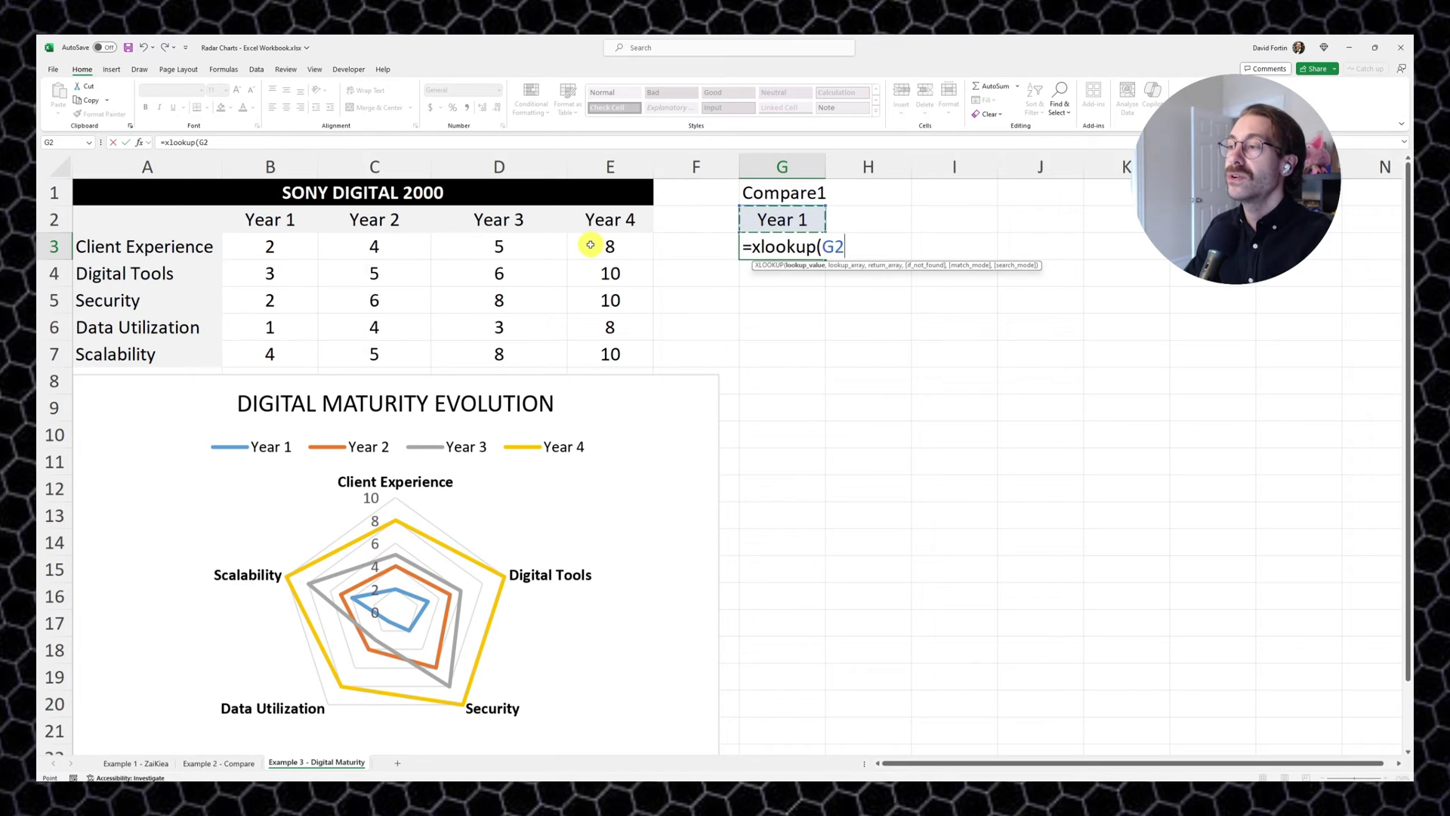
{"action": "key", "text": "F4"}
{"action": "key", "text": "F4"}
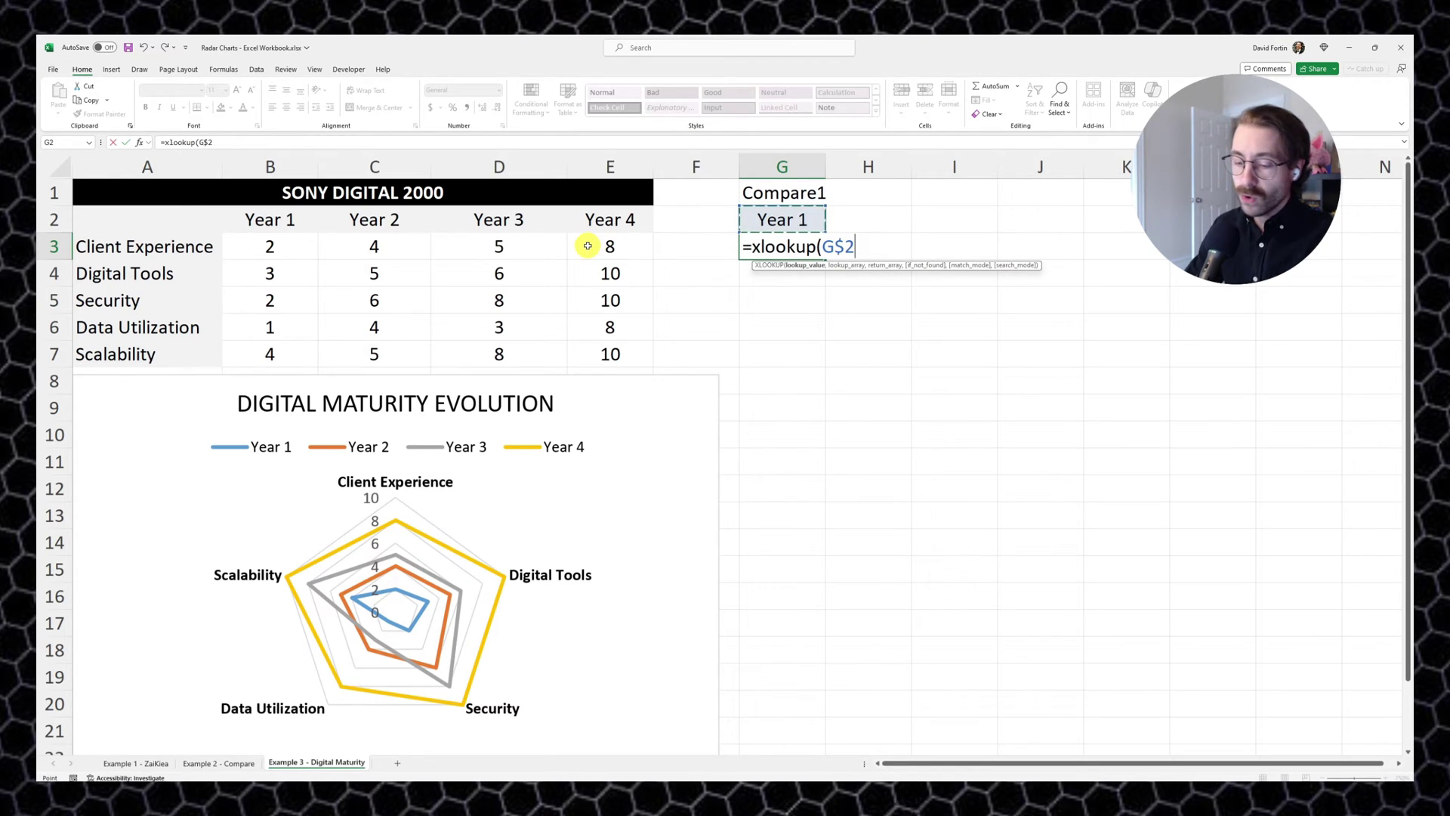
{"action": "type", "text": ","}
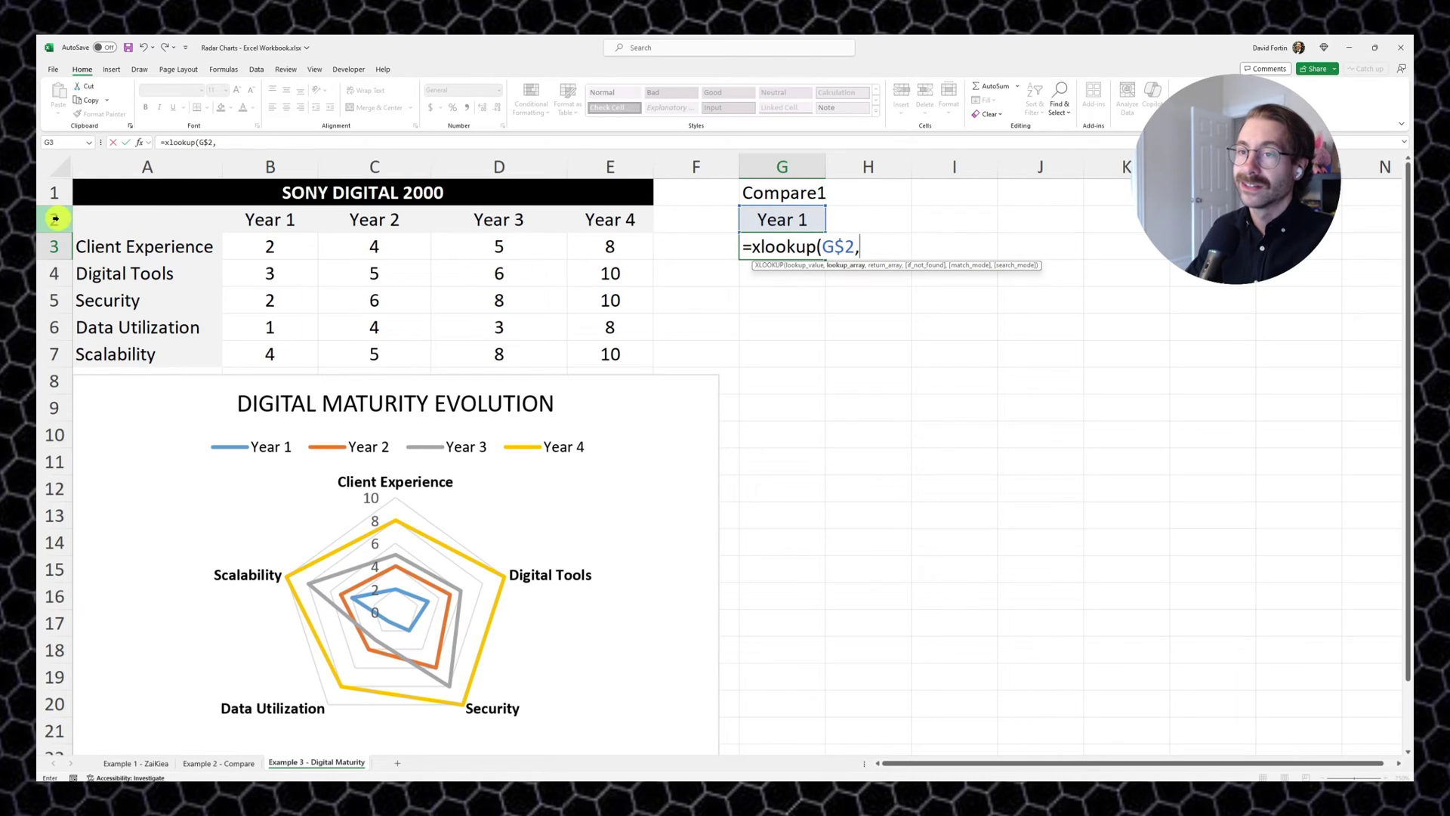
{"action": "left_click", "coordinate": [54, 219]}
{"action": "key", "text": "F4"}
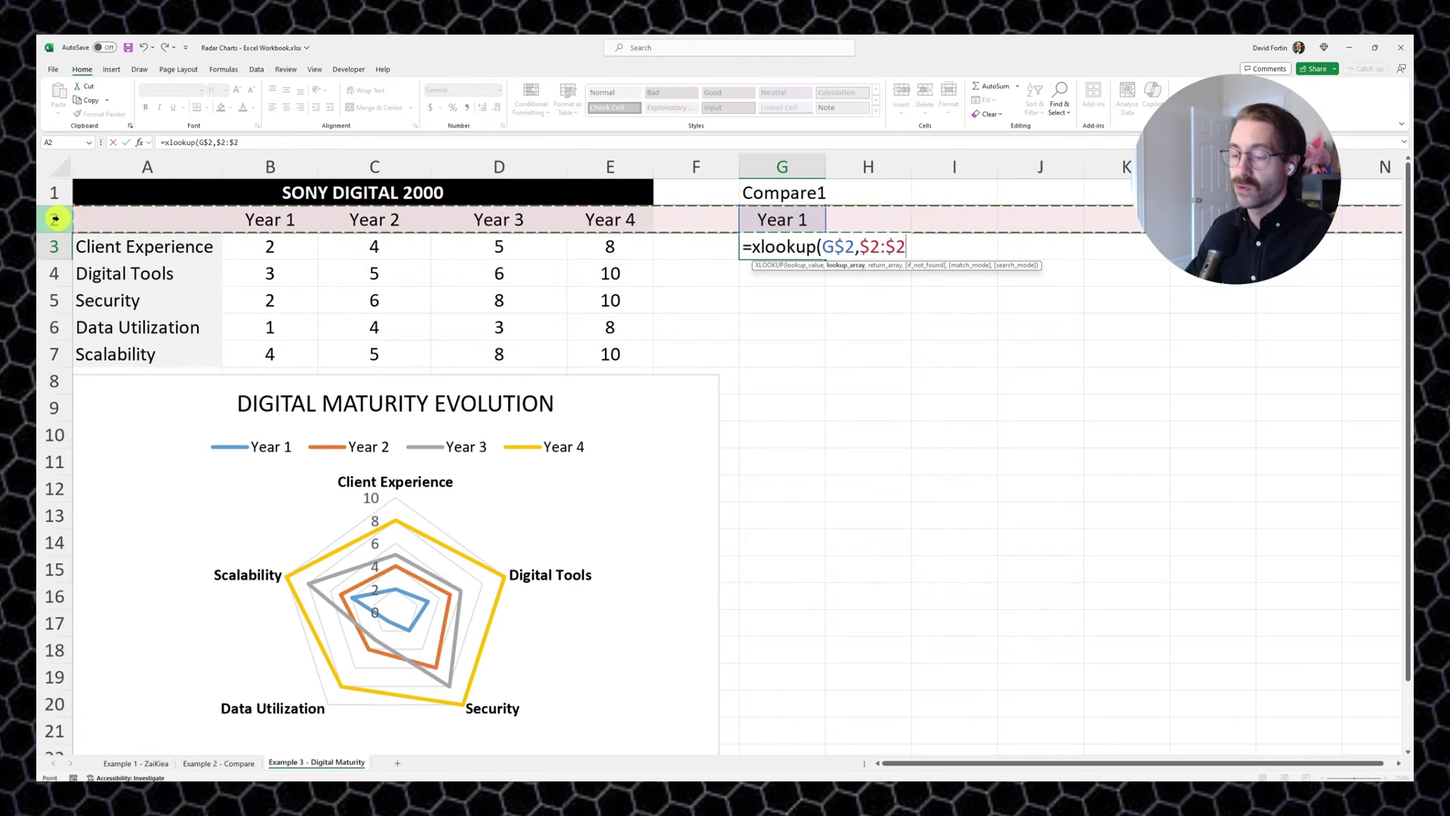
{"action": "type", "text": ","}
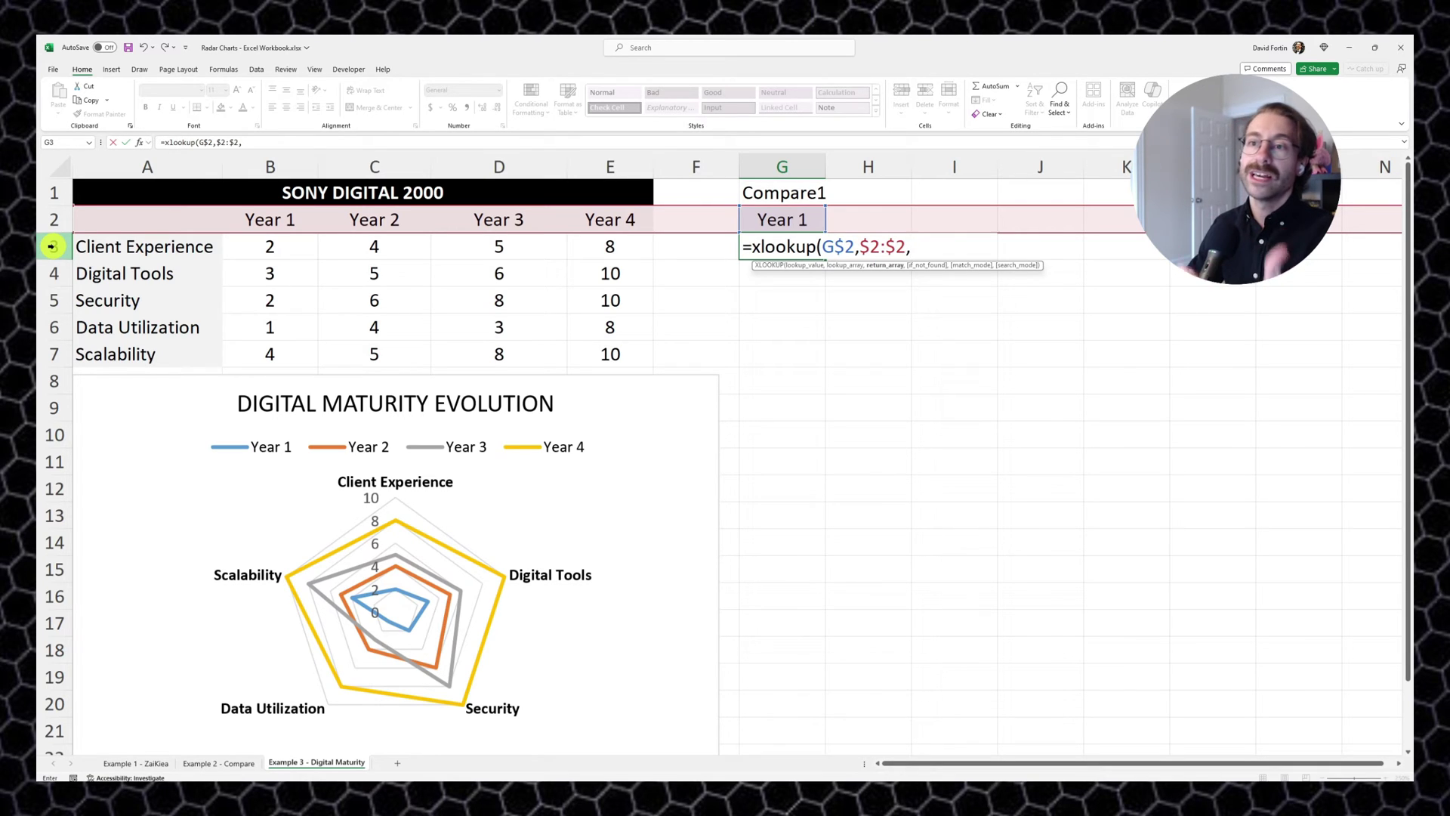
{"action": "left_click", "coordinate": [51, 246]}
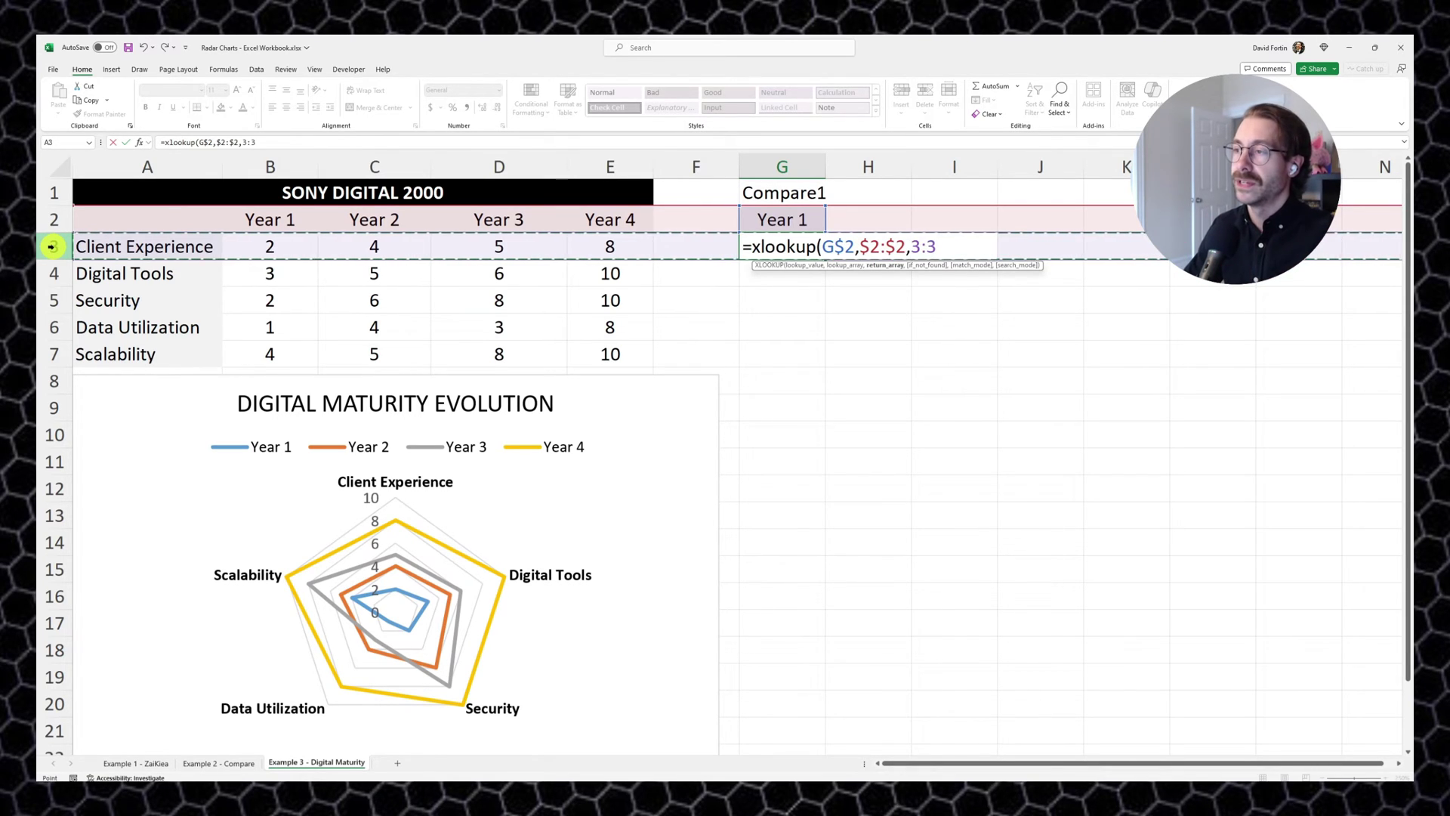
{"action": "key", "text": "Return"}
Fill the G3 lookup down to G7, returning 2, 3, 2, 1, 4.
{"action": "left_click", "coordinate": [822, 252]}
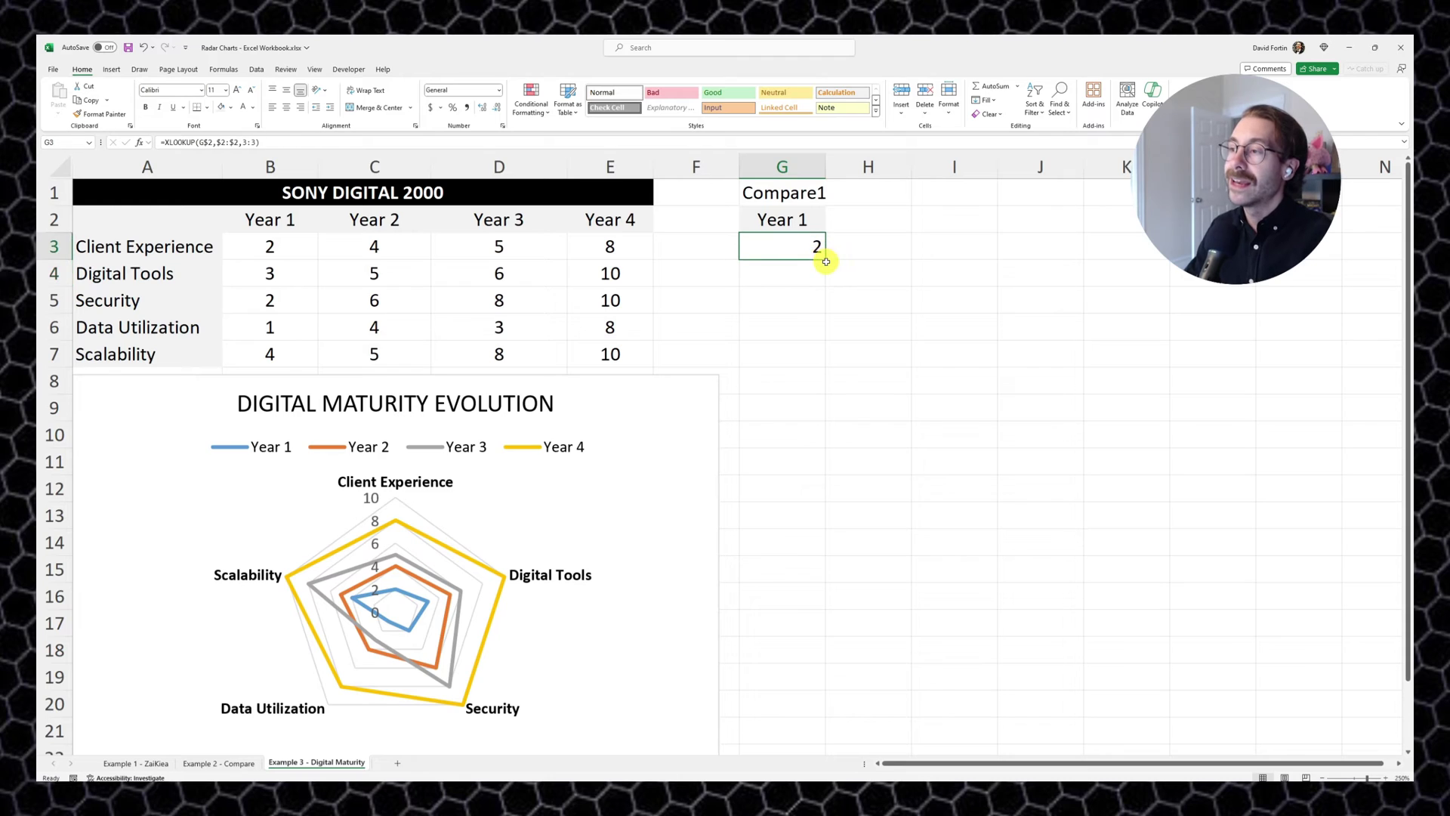
{"action": "left_click_drag", "start_coordinate": [825, 259], "coordinate": [825, 370]}
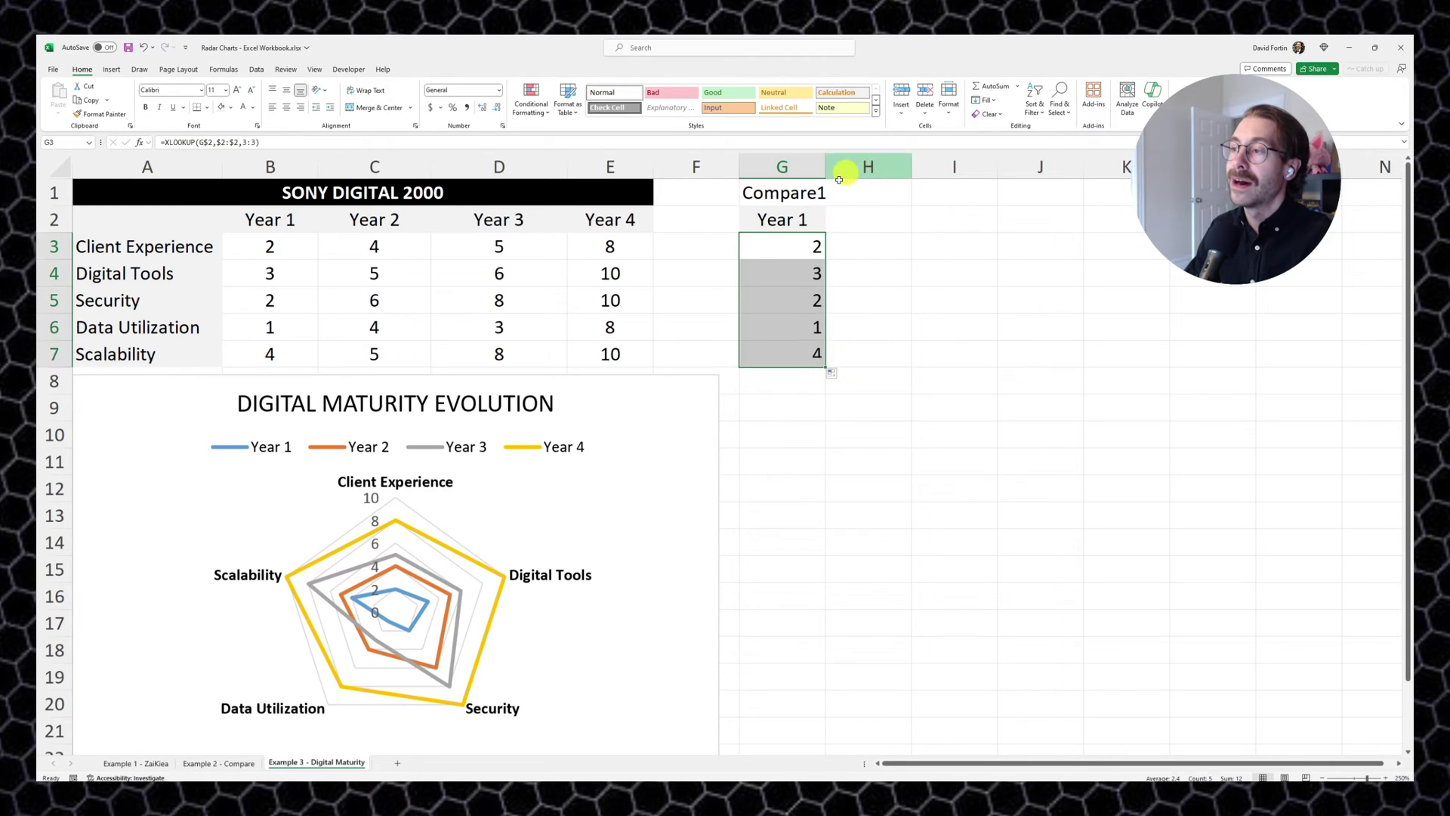
{"action": "left_click", "coordinate": [786, 218]}
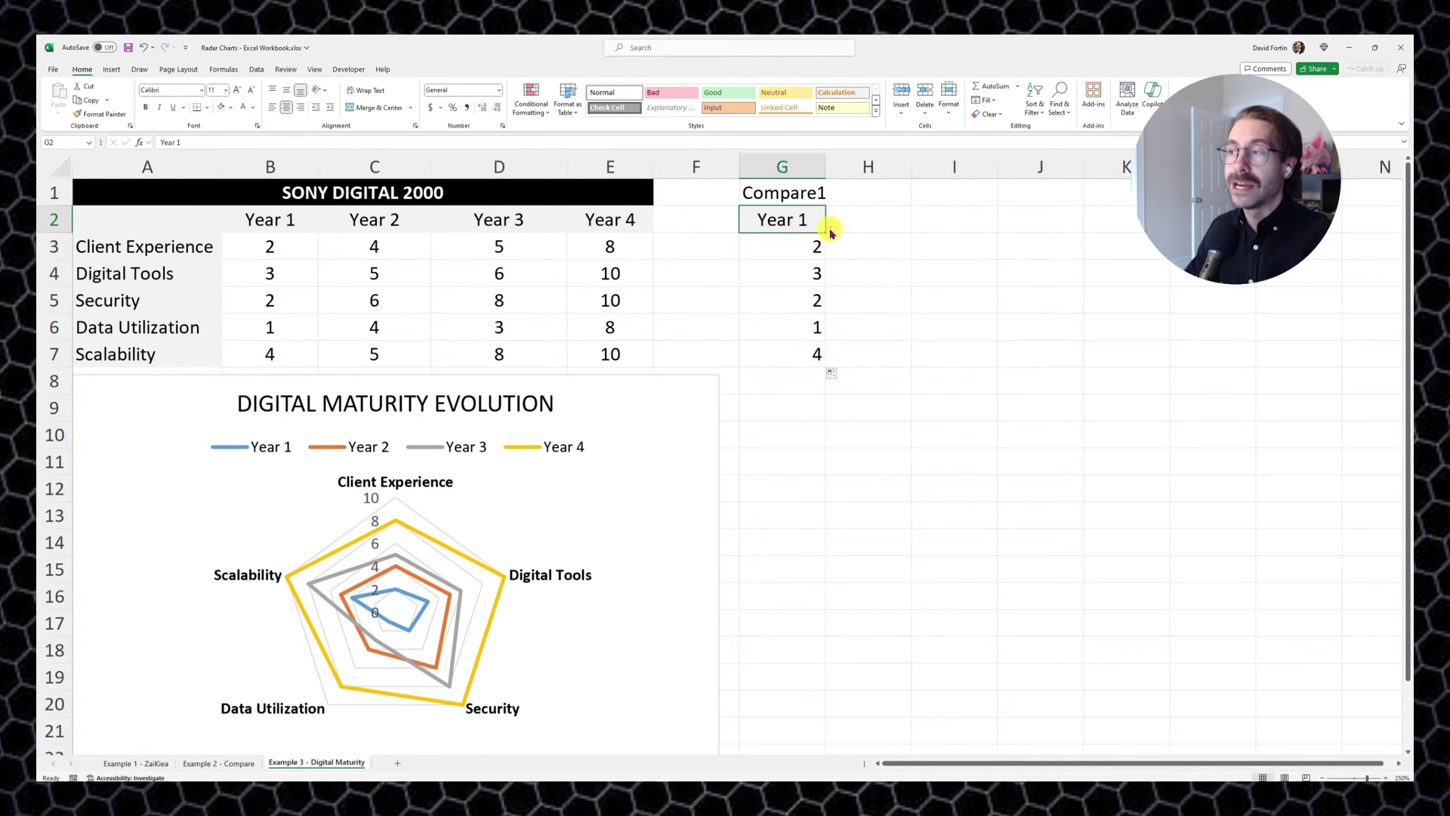
Switch the Compare1 dropdown in G2 to Year 3.
{"action": "left_click", "coordinate": [832, 226]}
{"action": "left_click", "coordinate": [802, 256]}
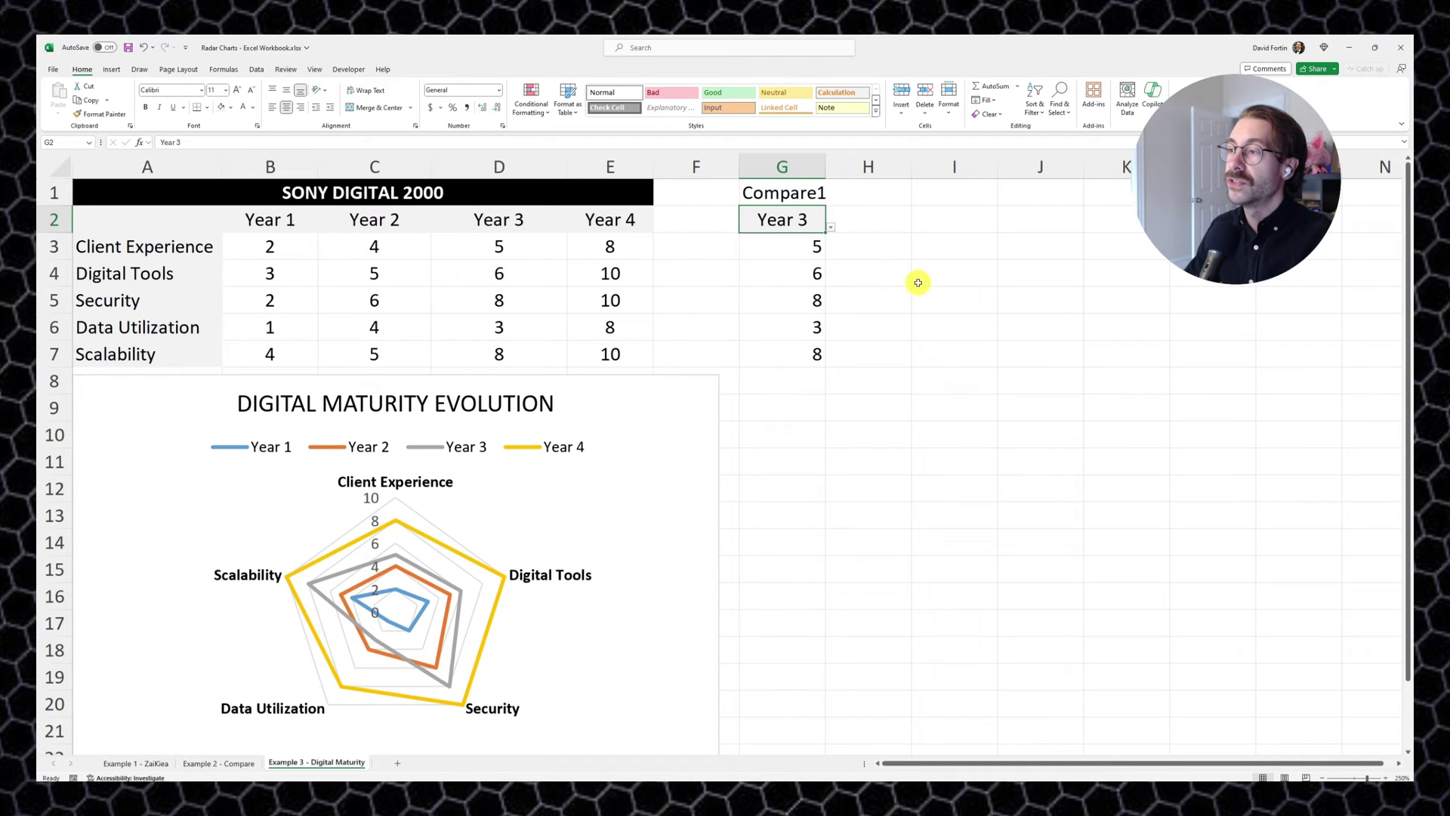
{"action": "left_click", "coordinate": [922, 281]}
Temporarily highlight G3:G7 and D3:D7 yellow to confirm they match, then undo the highlights.
{"action": "left_click_drag", "start_coordinate": [795, 250], "coordinate": [803, 356]}
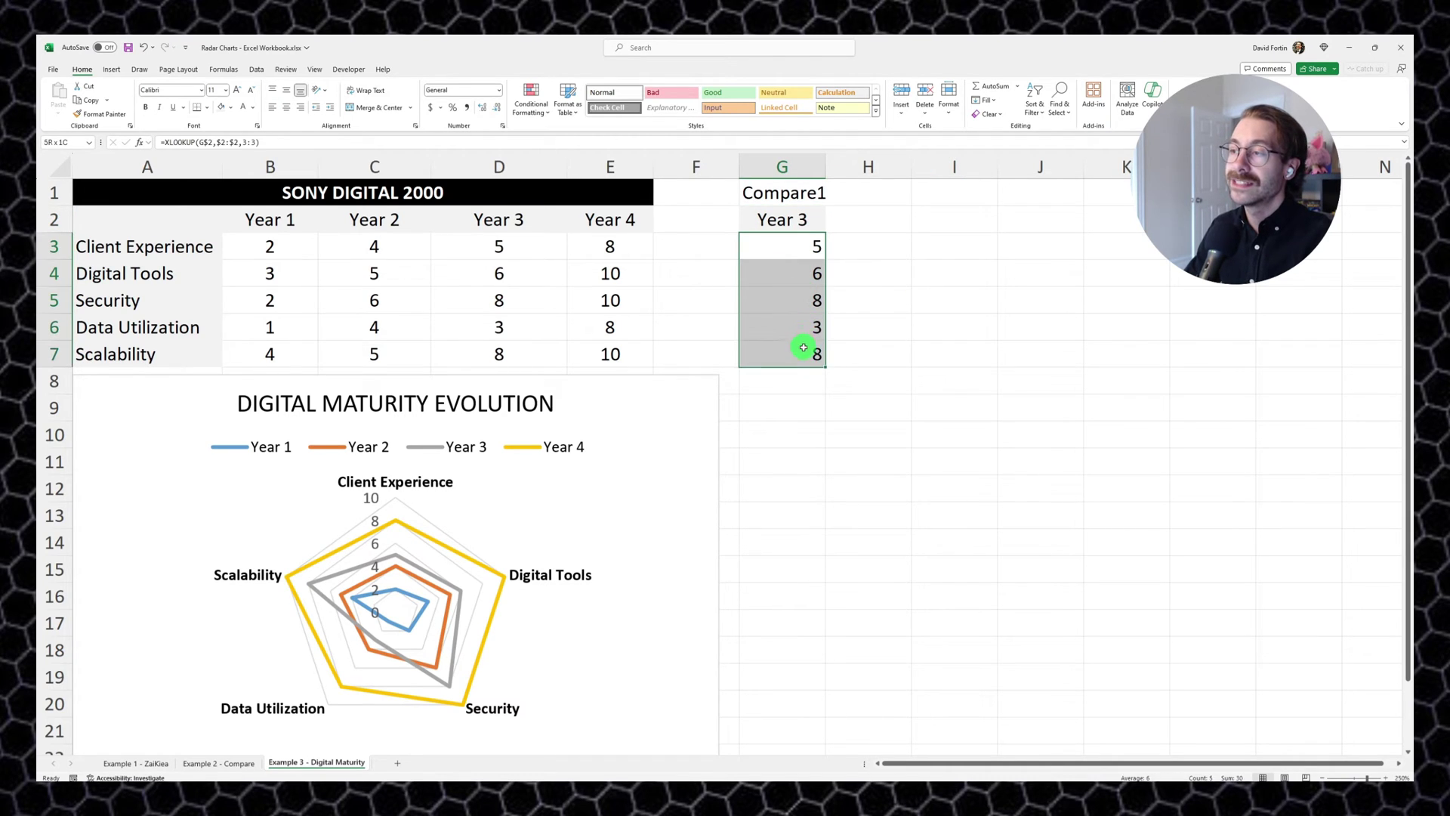
{"action": "left_click", "coordinate": [232, 107]}
{"action": "left_click", "coordinate": [250, 190]}
{"action": "left_click_drag", "start_coordinate": [468, 250], "coordinate": [491, 356]}
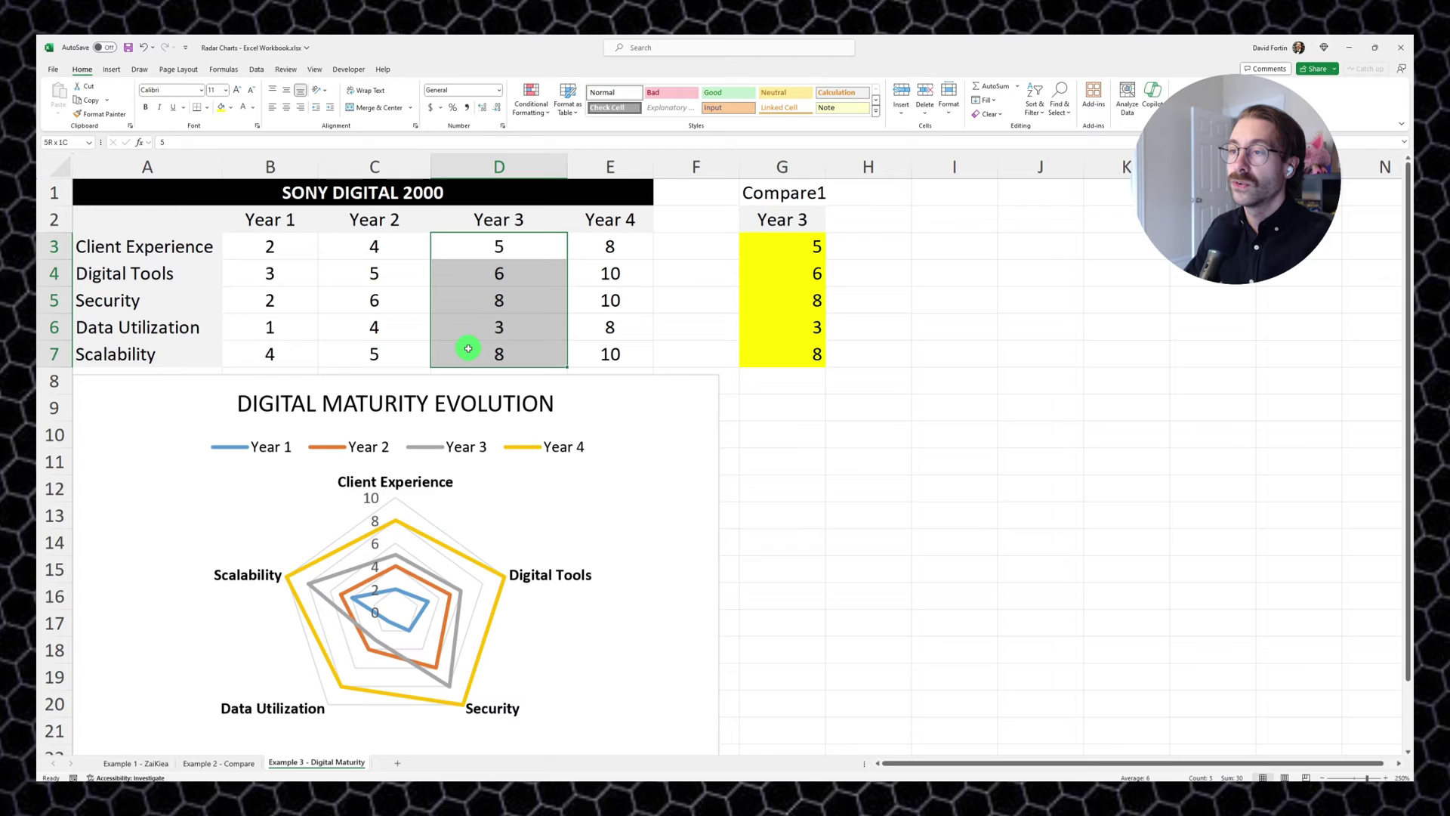
{"action": "key", "text": "F4"}
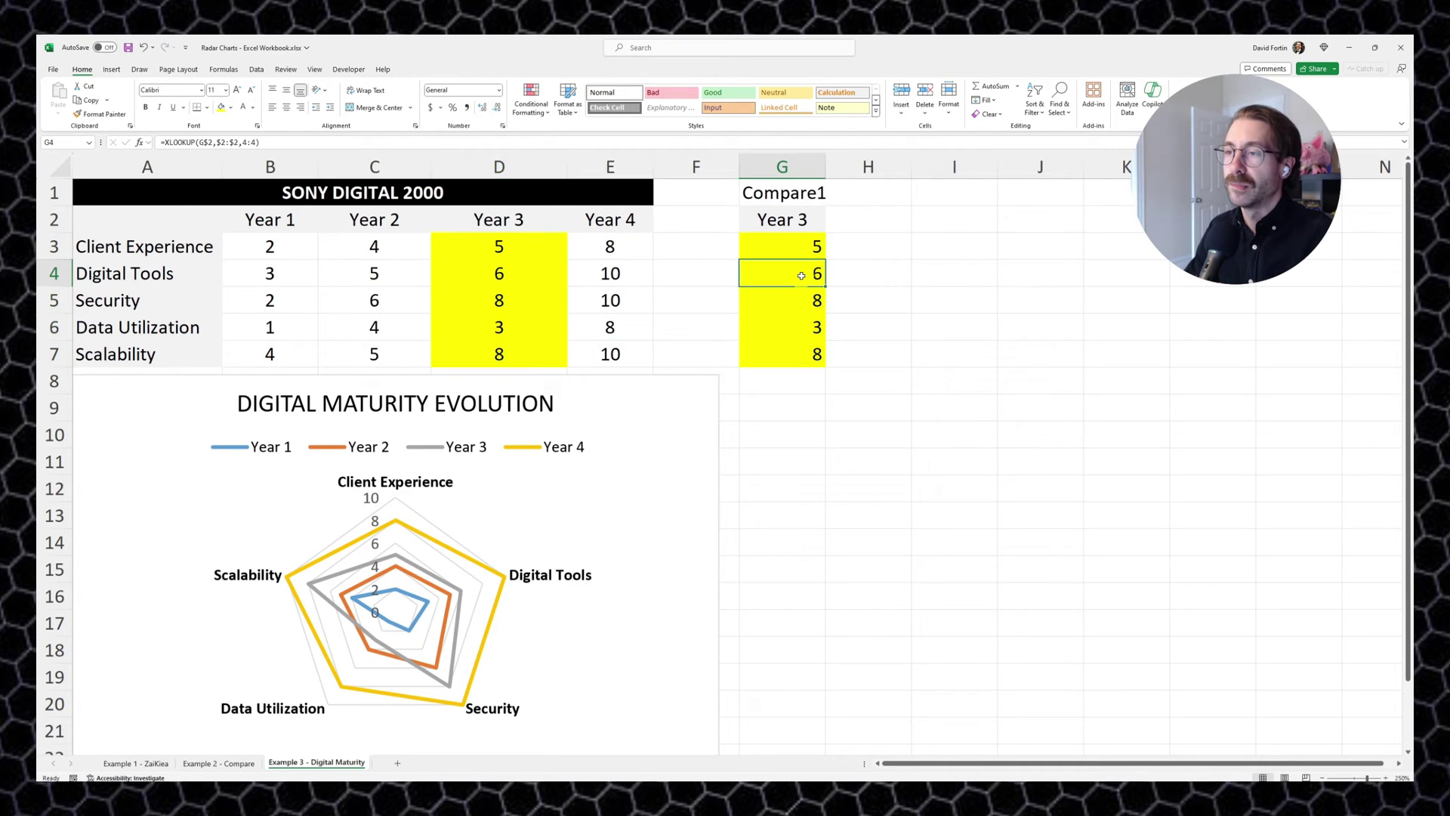
{"action": "key", "text": "ctrl+z"}
{"action": "key", "text": "ctrl+z"}
{"action": "left_click", "coordinate": [903, 279]}
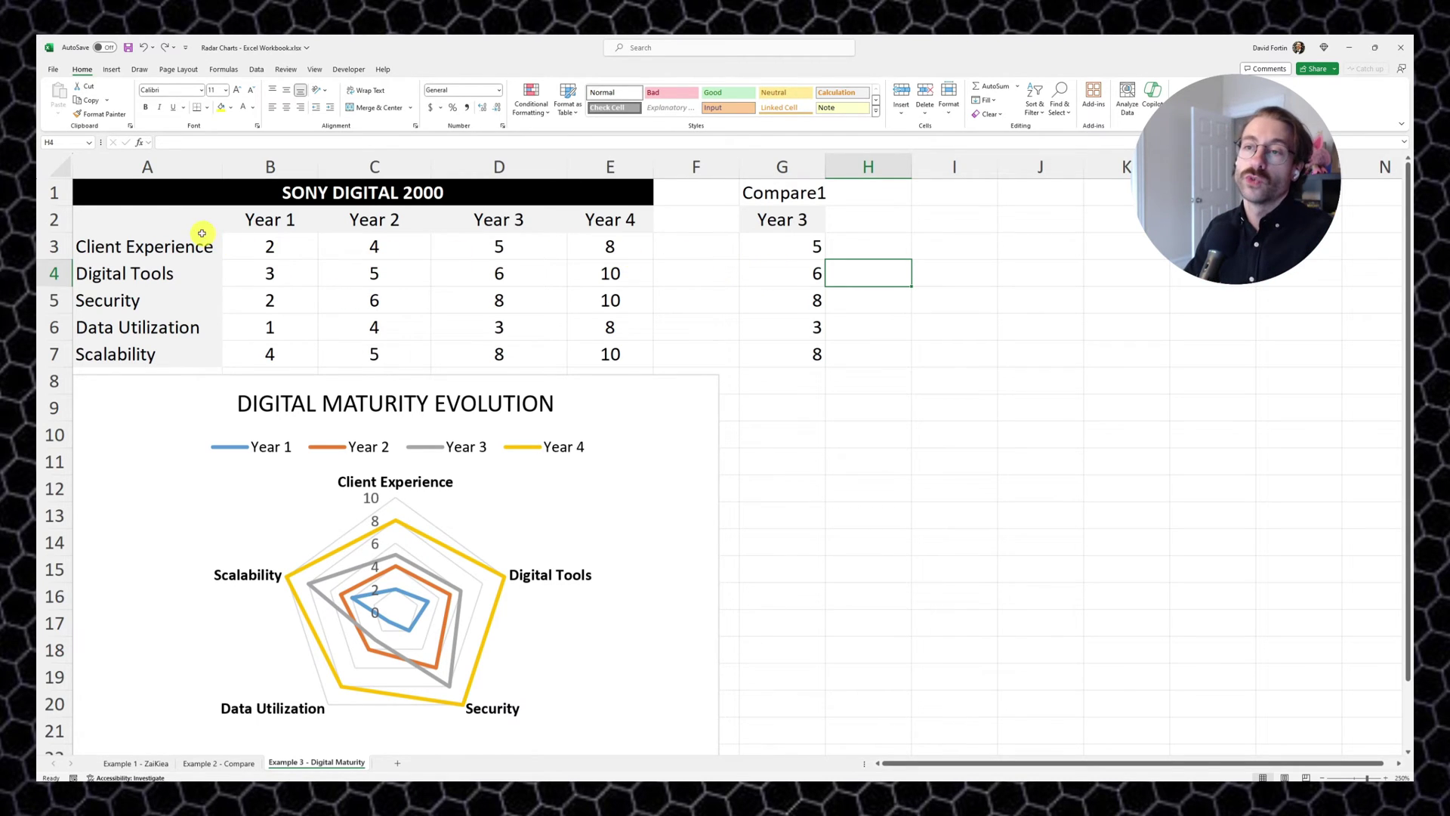
{"action": "left_click_drag", "start_coordinate": [185, 217], "coordinate": [189, 352]}
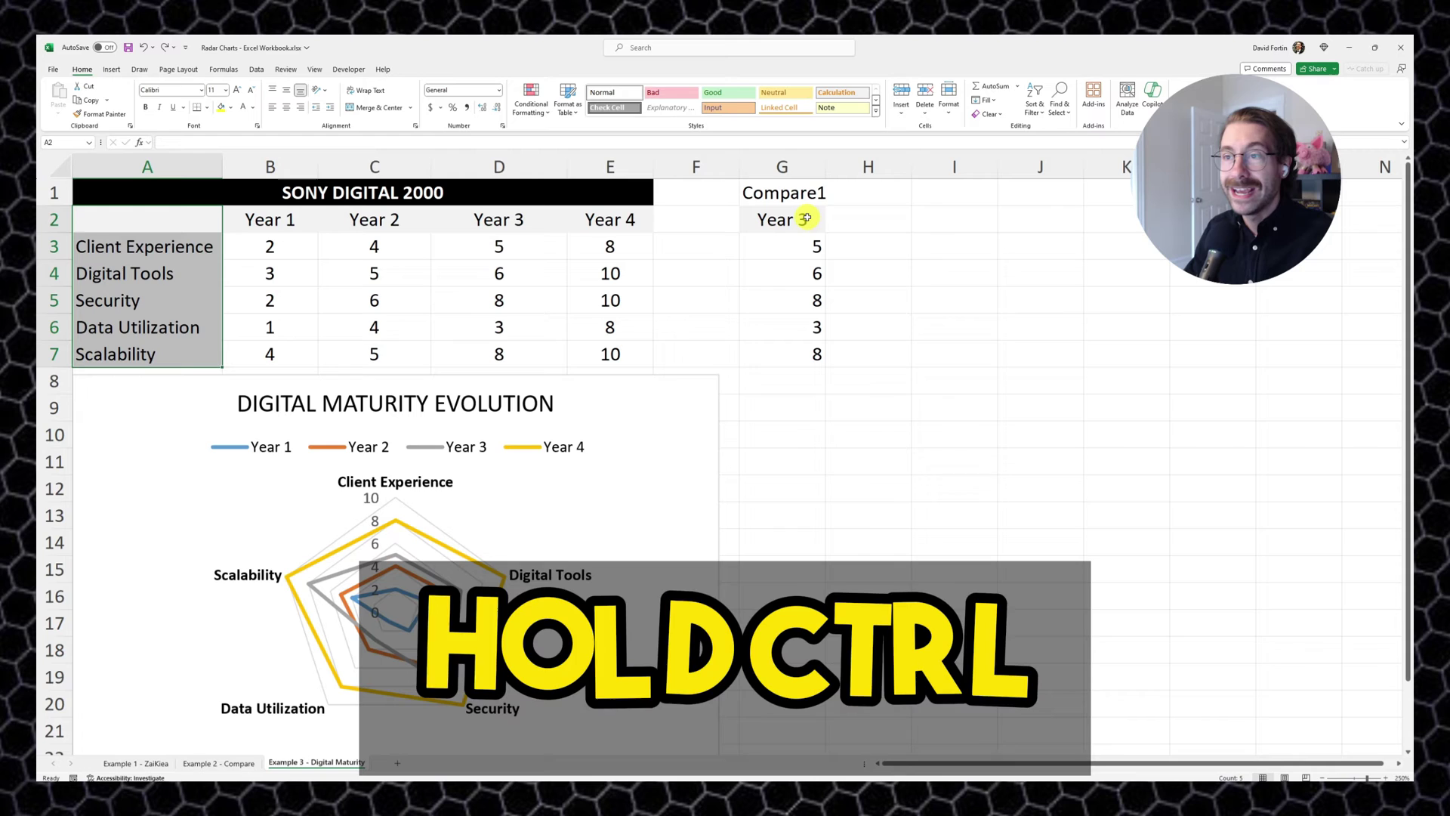
Insert a radar chart of A2:A7 with G2:G7 and place it beside the original chart.
{"action": "left_click", "coordinate": [806, 219], "text": "ctrl"}
{"action": "left_click_drag", "start_coordinate": [806, 219], "coordinate": [786, 349]}
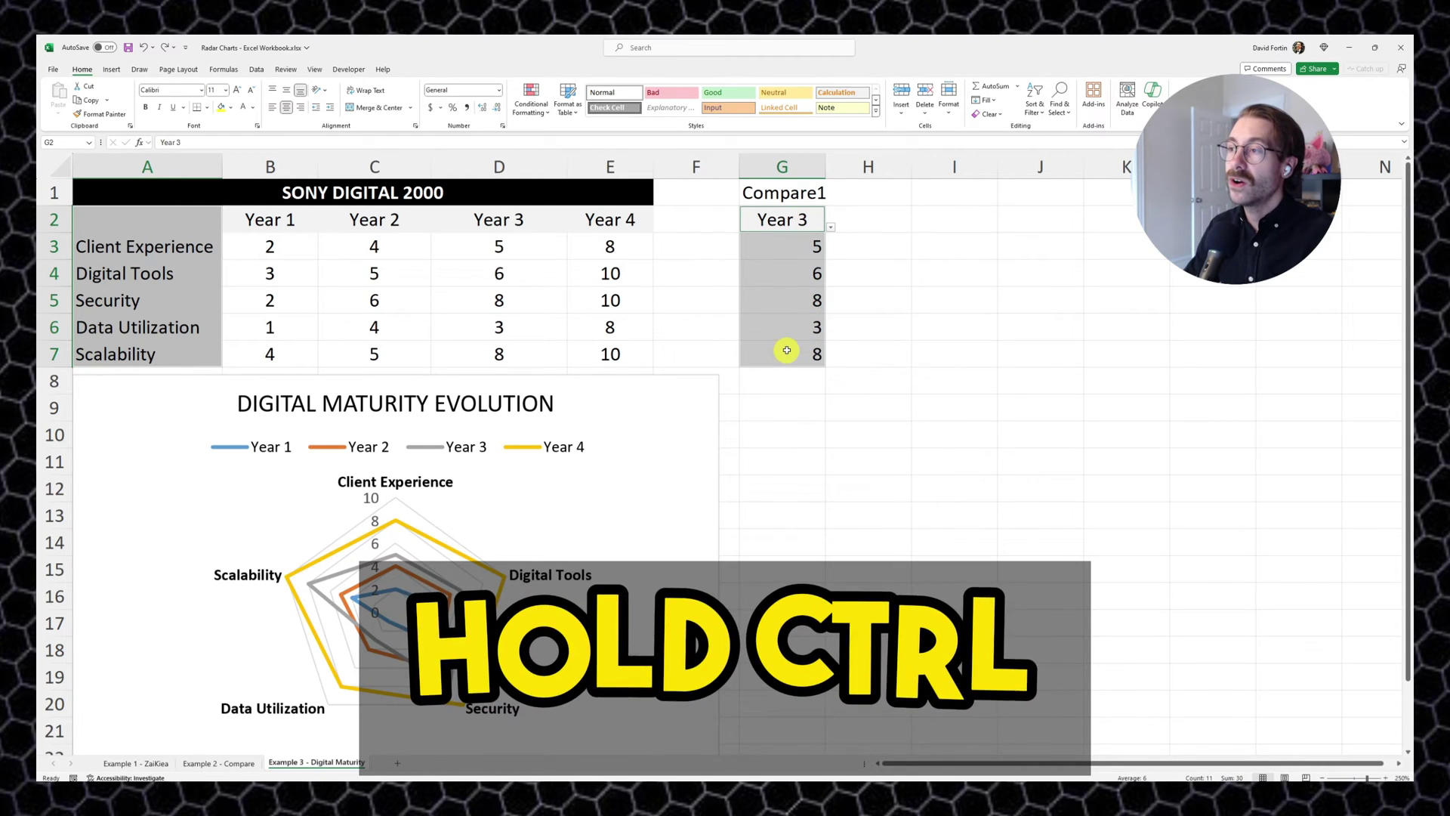
{"action": "left_click", "coordinate": [111, 69]}
{"action": "left_click", "coordinate": [429, 87]}
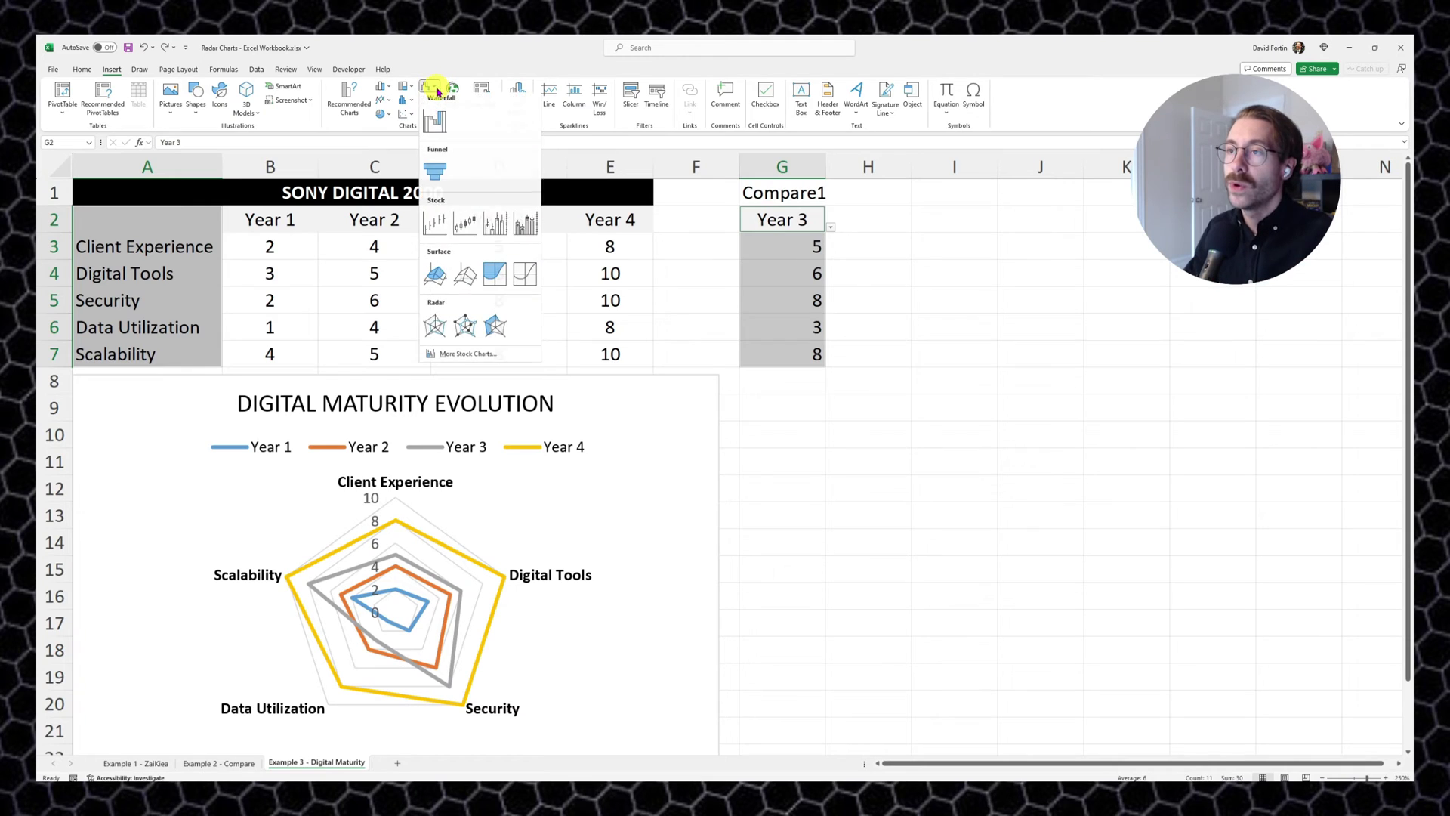
{"action": "left_click", "coordinate": [430, 323]}
{"action": "left_click_drag", "start_coordinate": [978, 313], "coordinate": [1295, 414]}
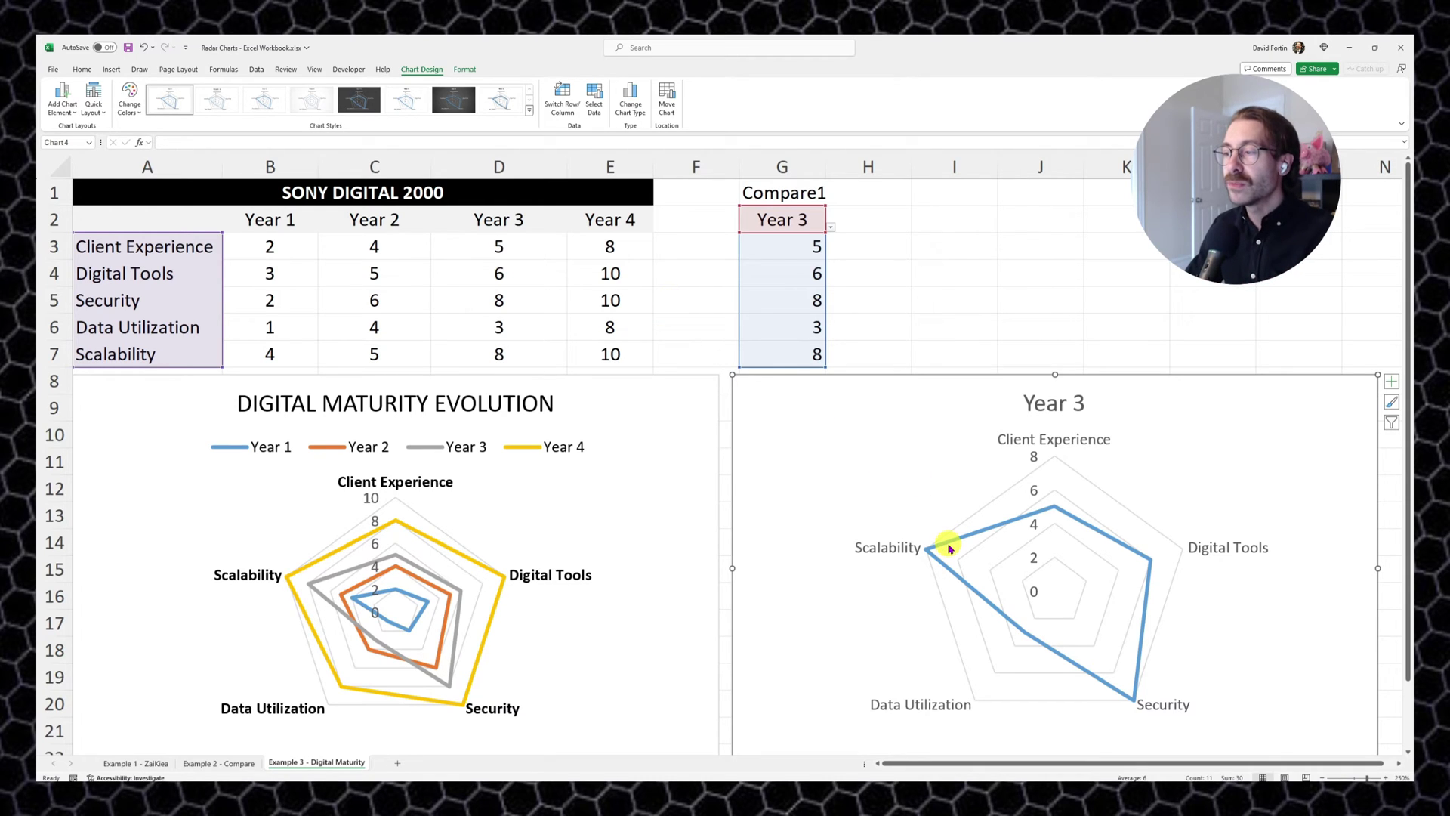
{"action": "mouse_move", "coordinate": [949, 549]}
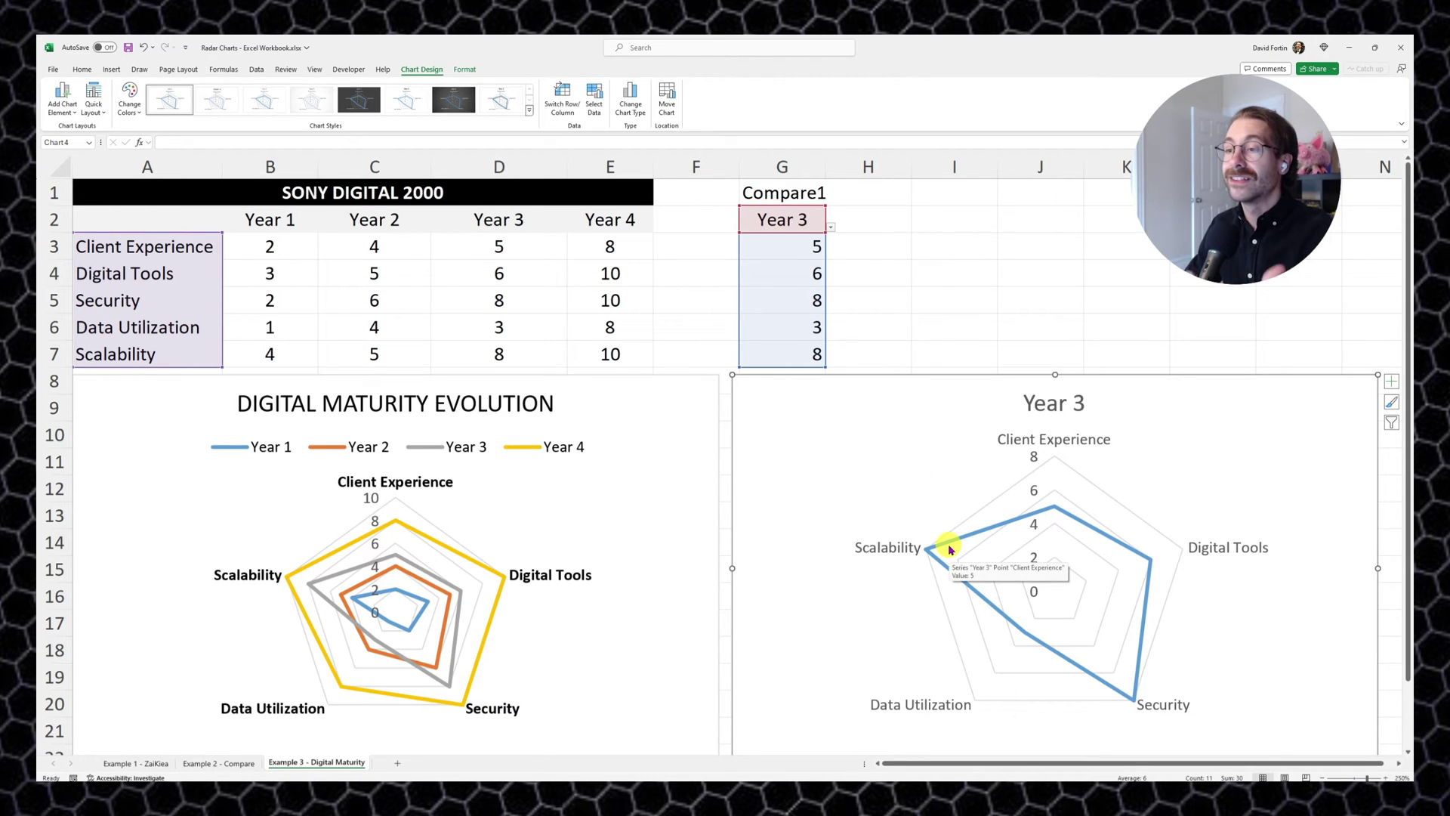
{"action": "left_click", "coordinate": [949, 549]}
Give the Year 3 series line a grey Shape Outline in the new radar chart.
{"action": "left_click", "coordinate": [80, 69]}
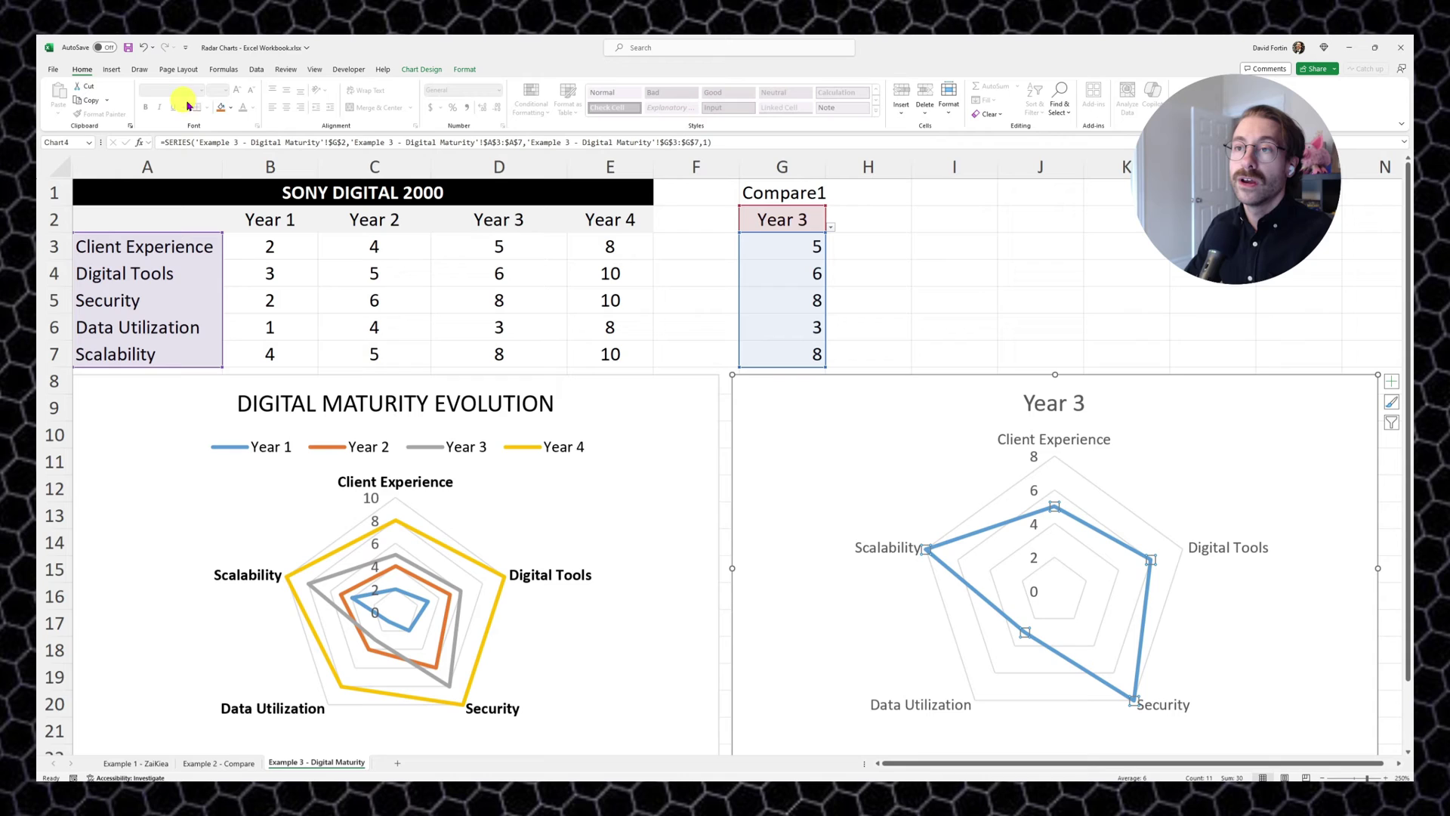
{"action": "left_click", "coordinate": [464, 69]}
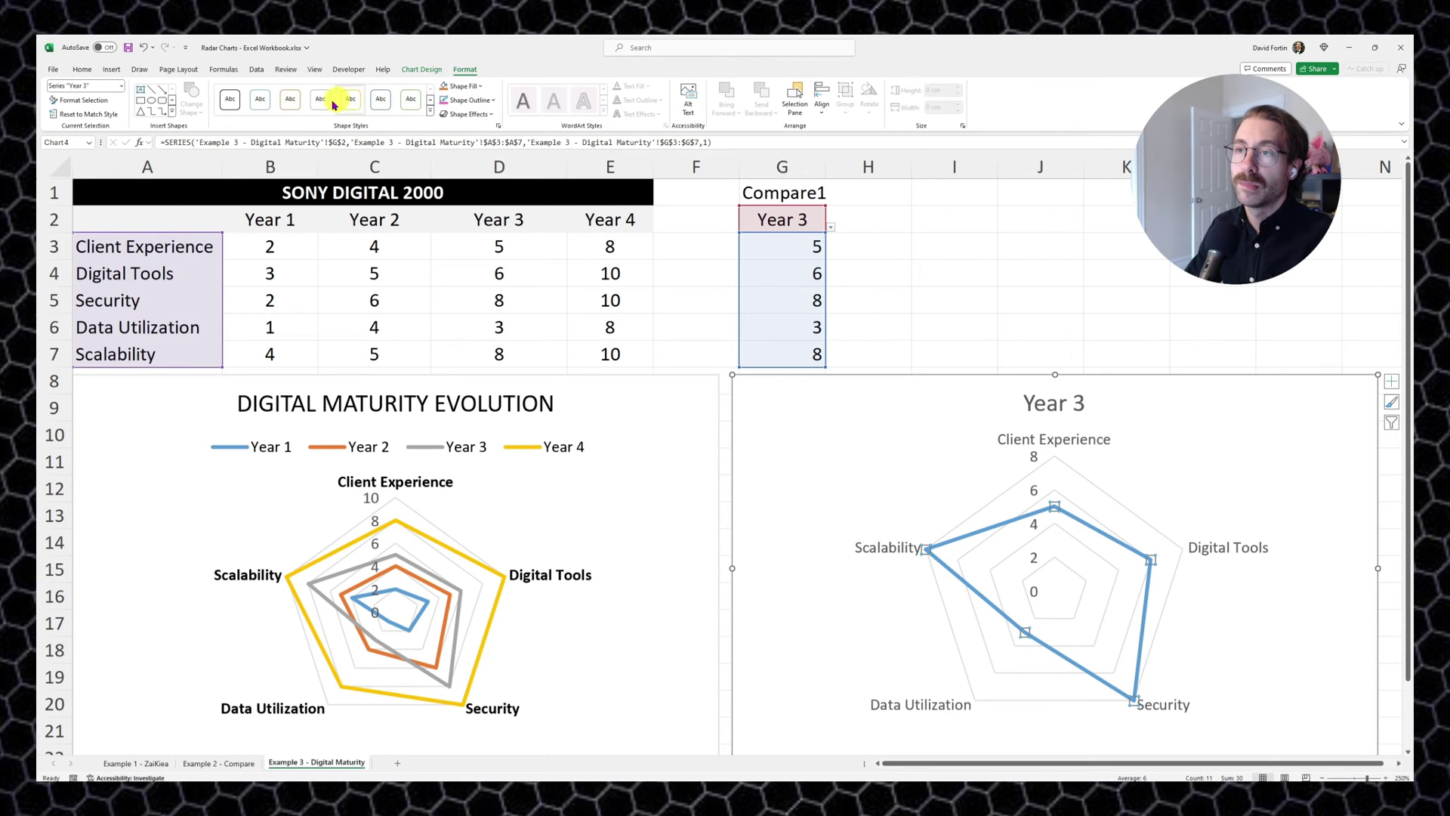
{"action": "left_click", "coordinate": [470, 101]}
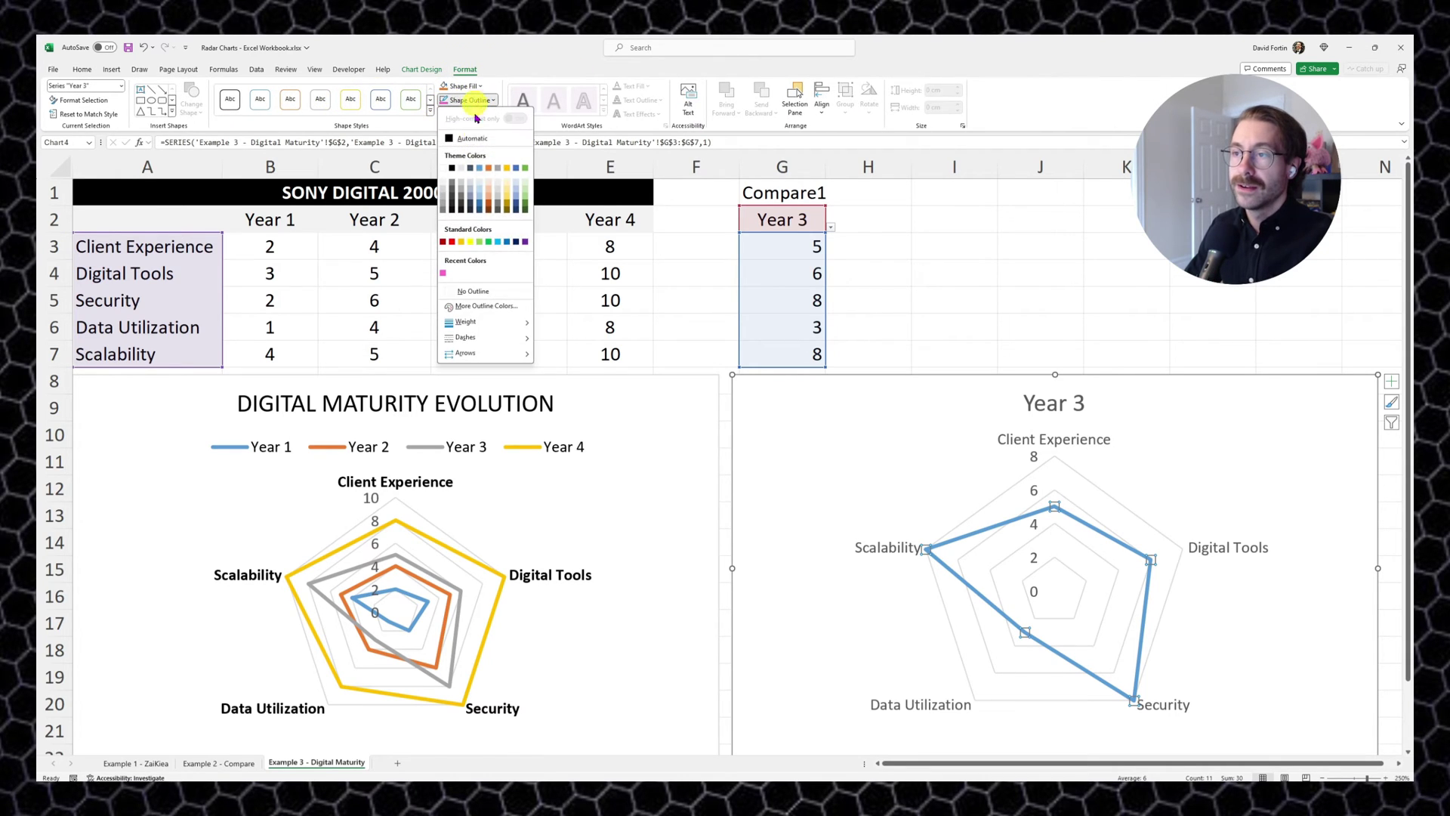
{"action": "left_click", "coordinate": [446, 198]}
{"action": "left_click", "coordinate": [1102, 302]}
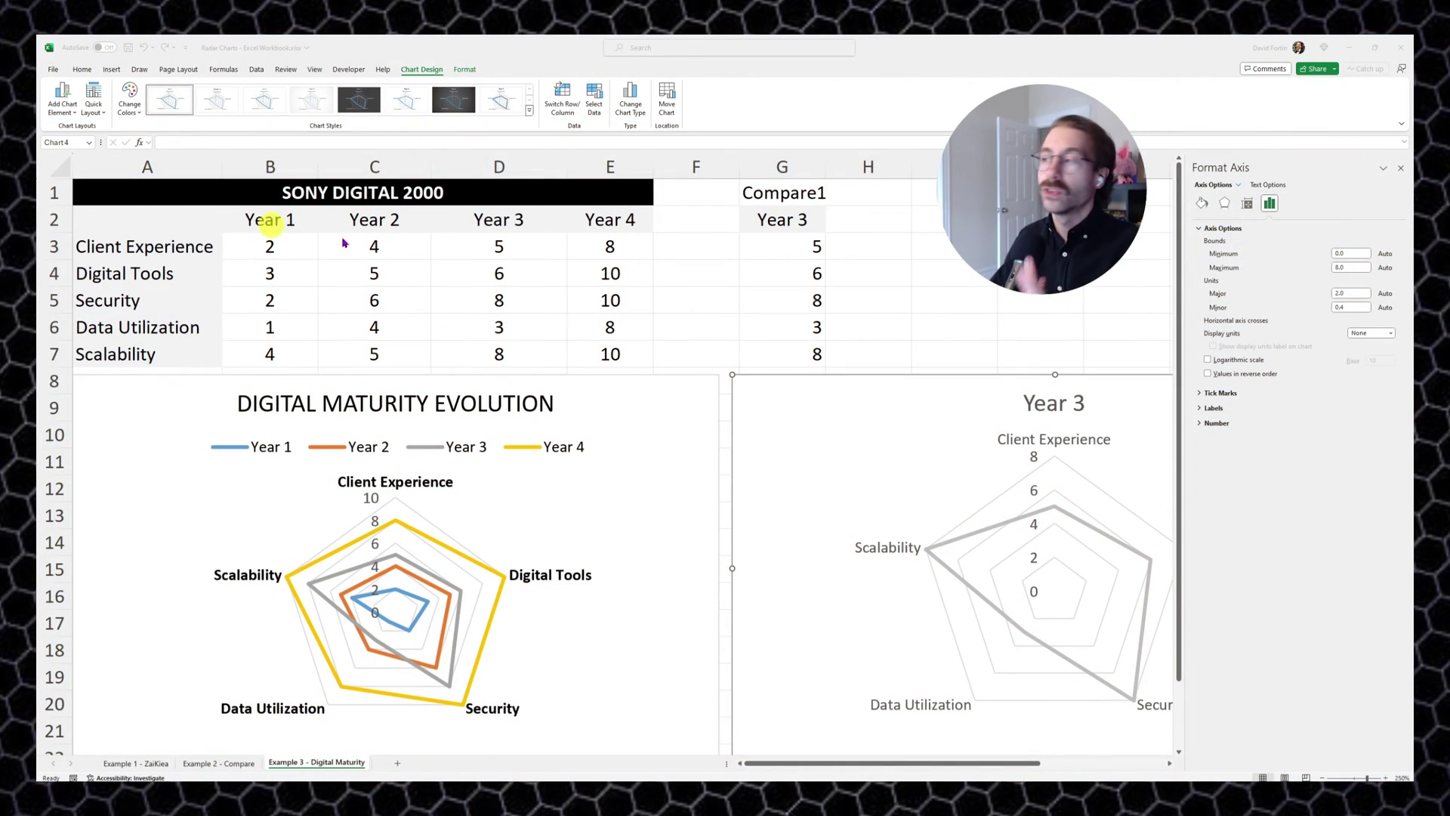
Change the Year 3 chart's value axis Maximum bound from 8.0 to 10.0.
{"action": "left_click", "coordinate": [1343, 265]}
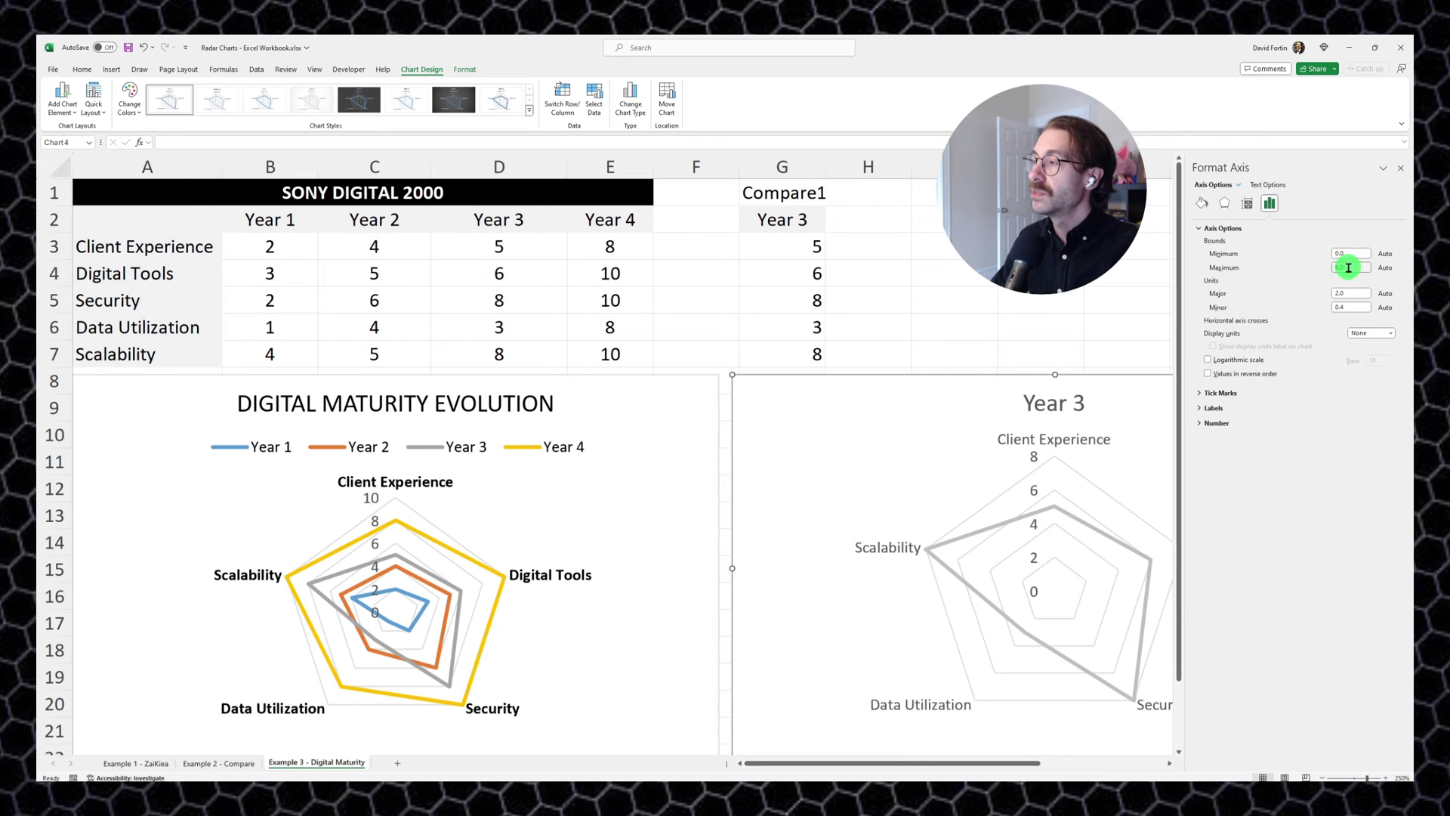
{"action": "left_click", "coordinate": [1343, 265]}
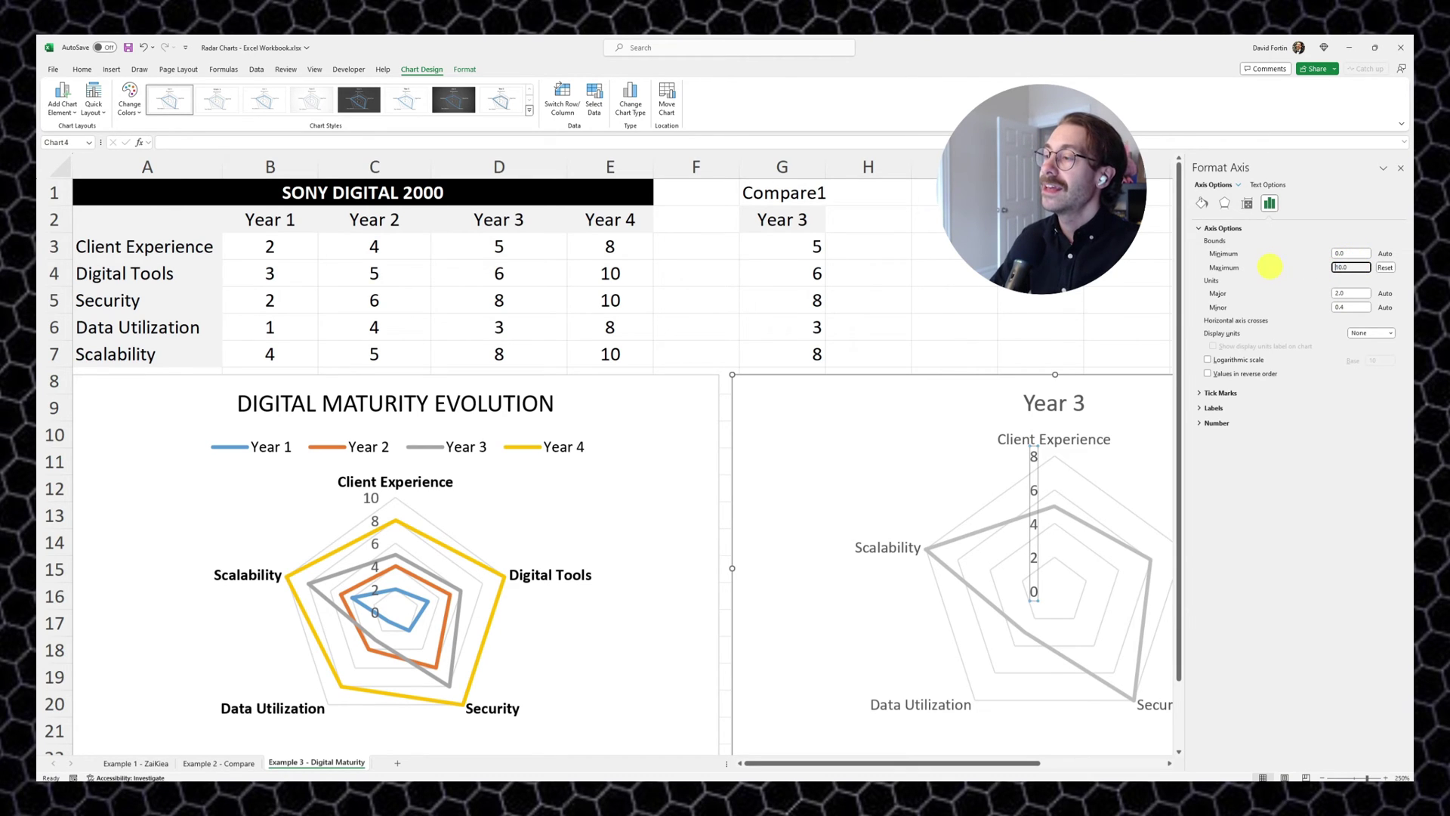
{"action": "key", "text": "Return"}
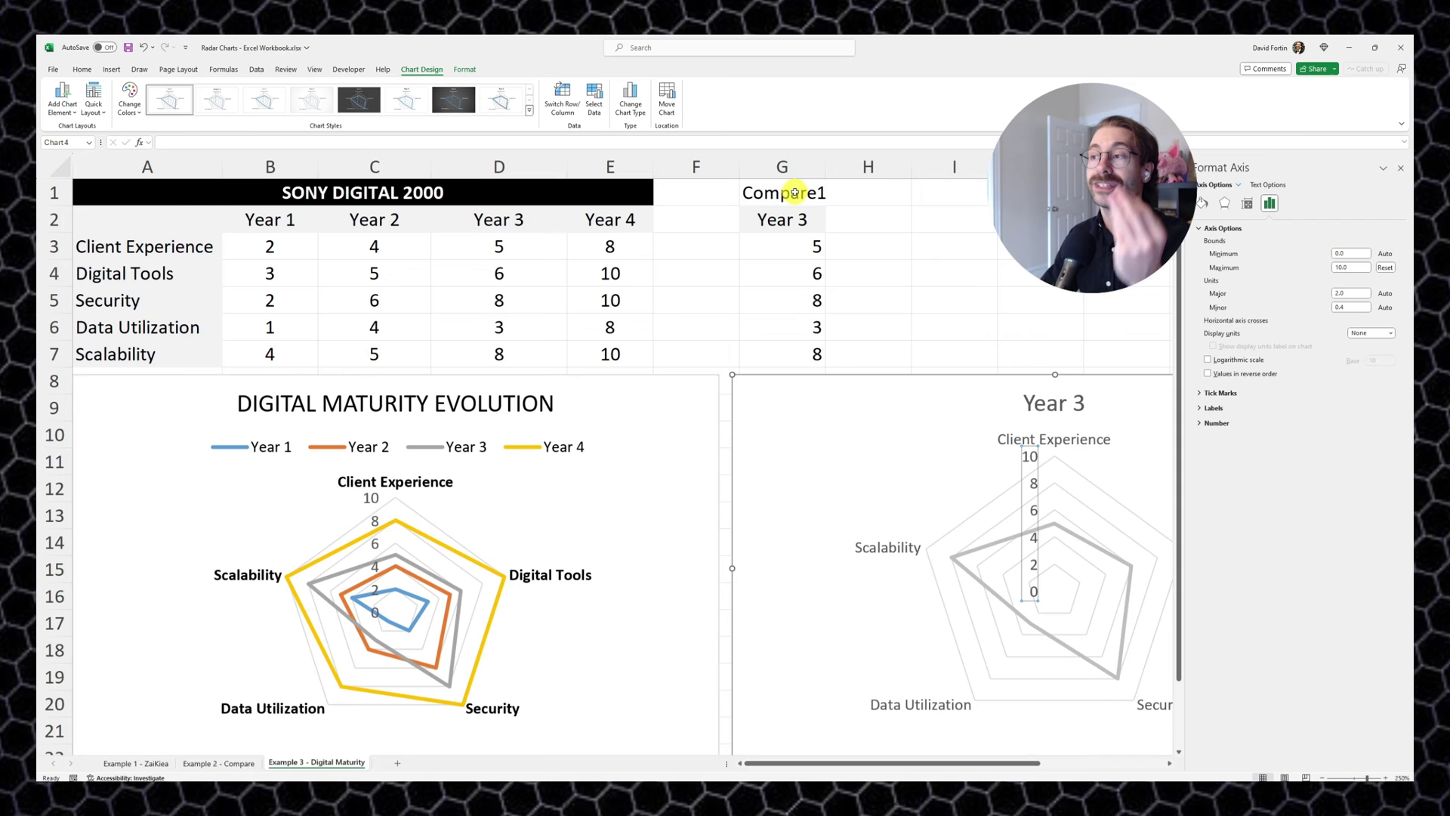
Copy G1:G7 into H1:H7 and rename the H1 heading to 'Compare2'.
{"action": "left_click_drag", "start_coordinate": [794, 193], "coordinate": [790, 353]}
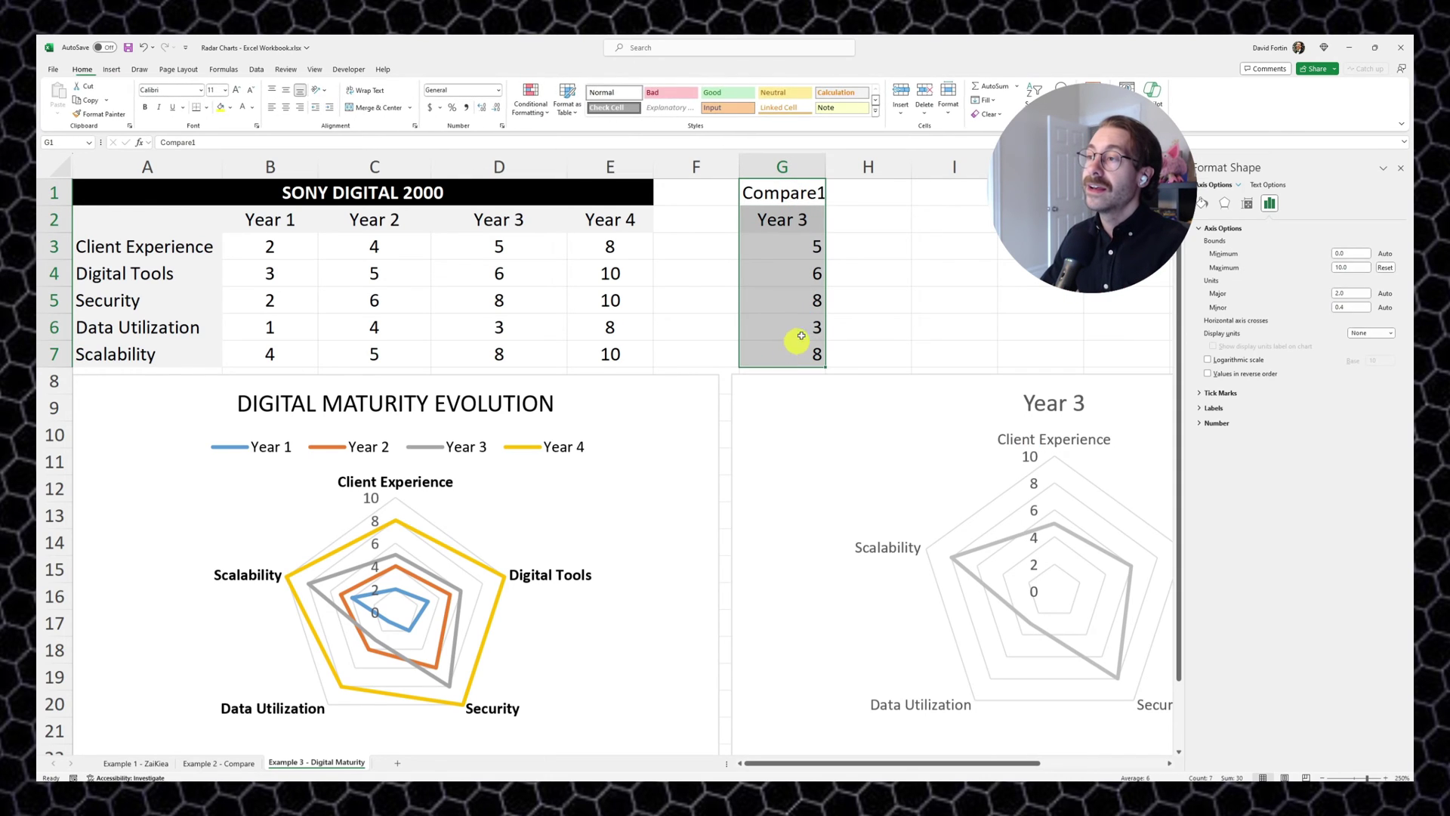
{"action": "key", "text": "ctrl+c"}
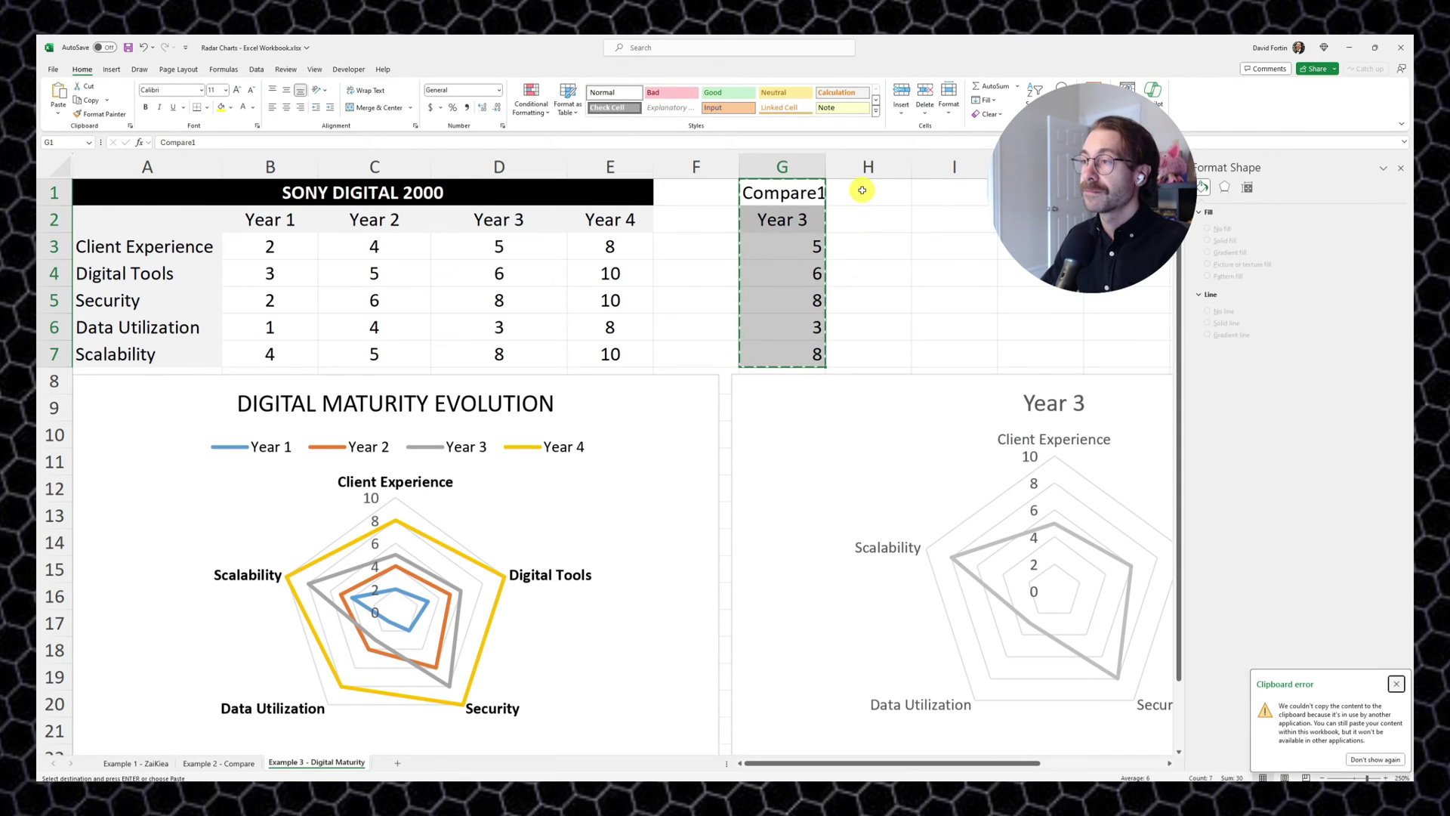
{"action": "left_click", "coordinate": [862, 190]}
{"action": "key", "text": "ctrl+v"}
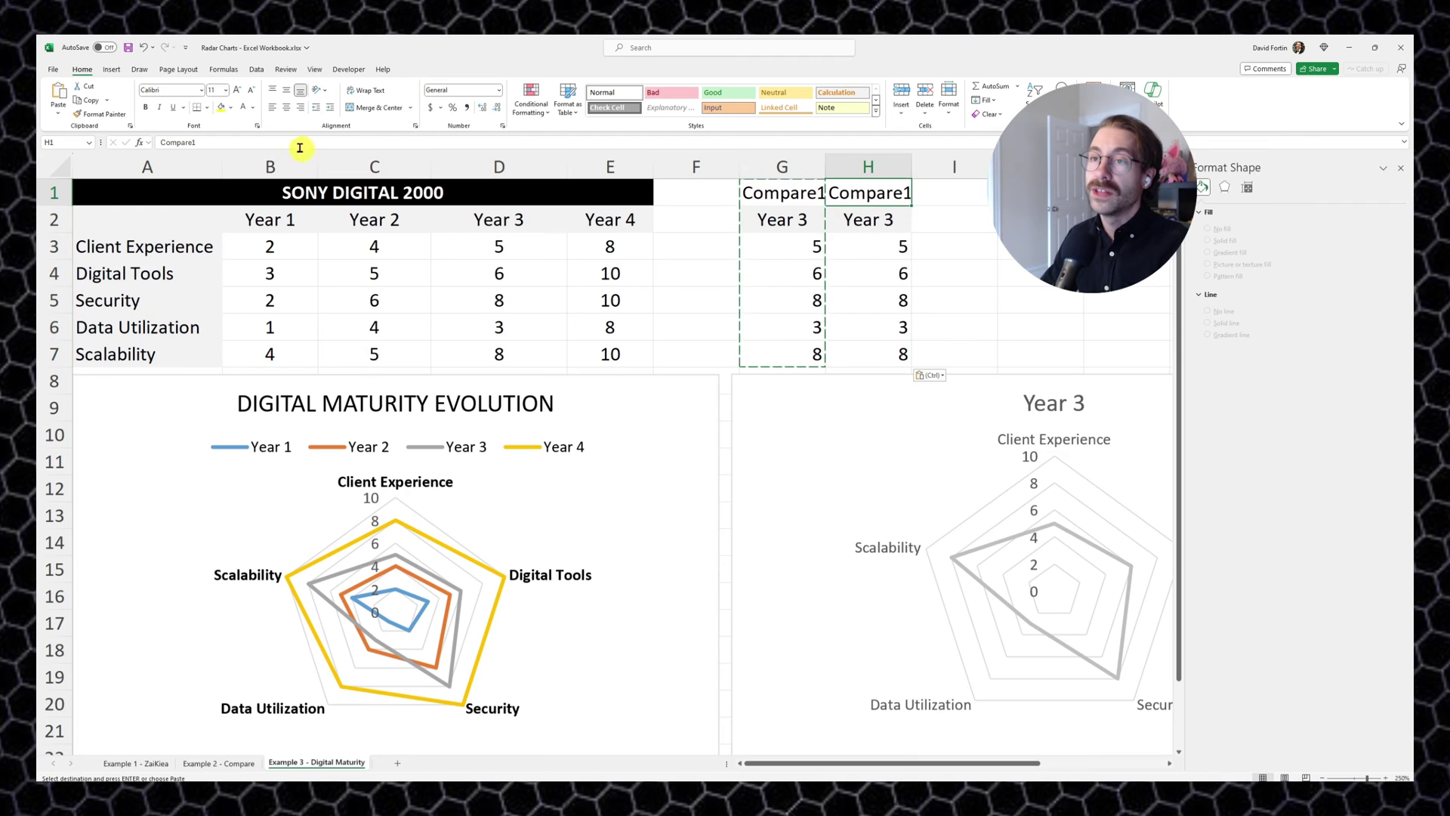
{"action": "left_click", "coordinate": [278, 143]}
{"action": "key", "text": "BackSpace"}
{"action": "type", "text": "2"}
{"action": "key", "text": "Return"}
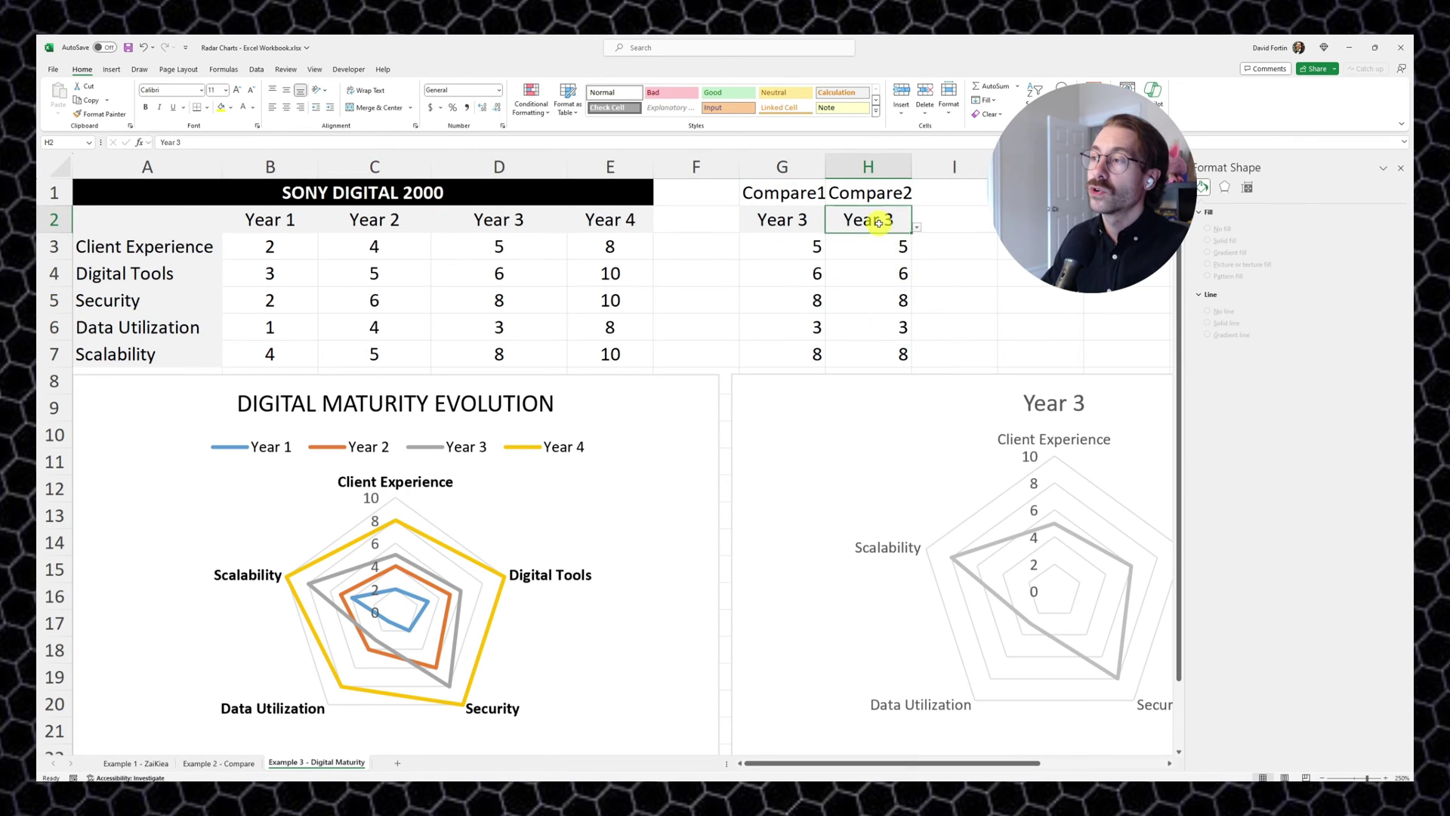
Set H2's dropdown to Year 4, giving 8, 10, 10, 8, 10 in H3:H7.
{"action": "left_click", "coordinate": [916, 227]}
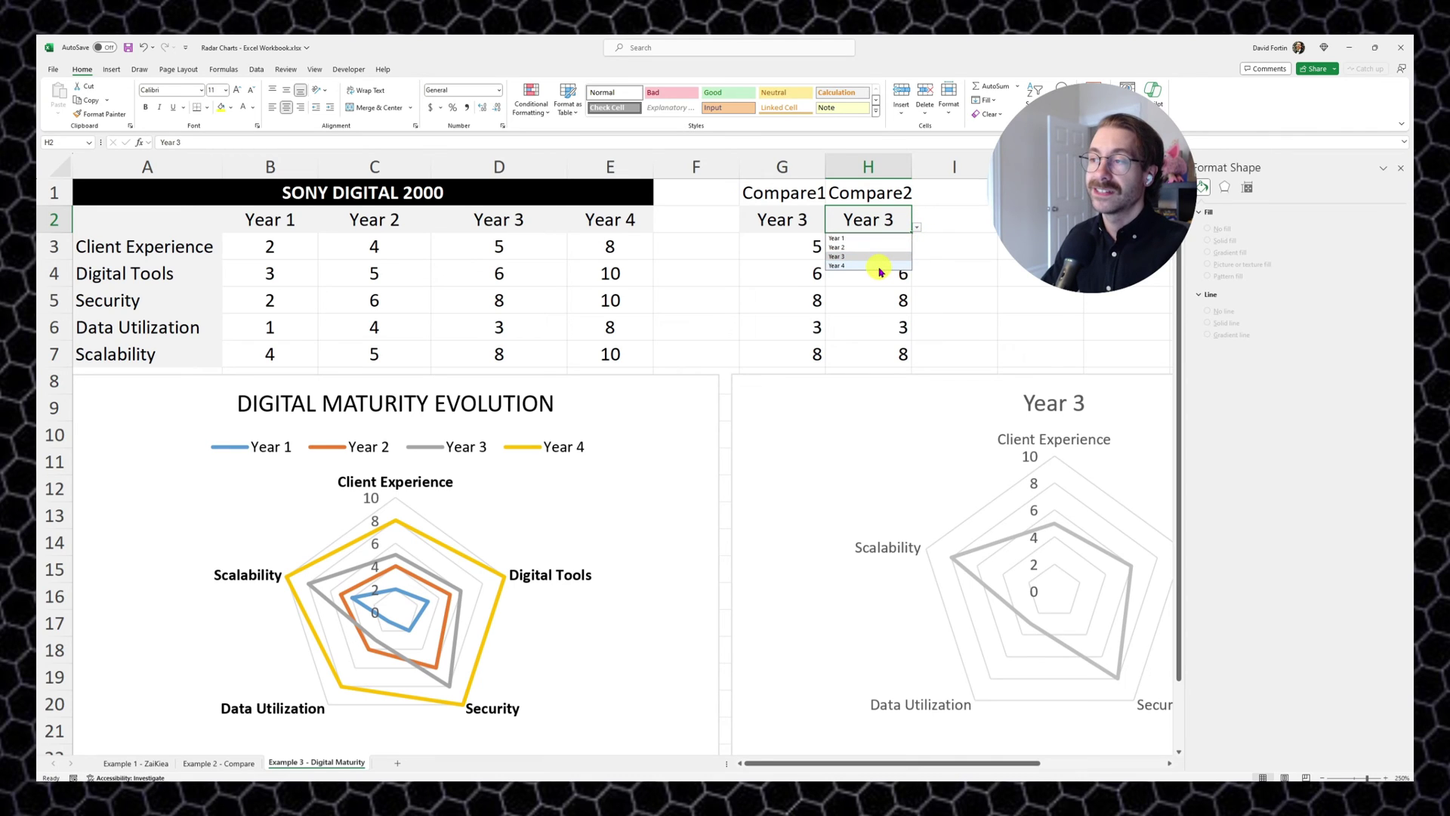
{"action": "left_click", "coordinate": [878, 266]}
{"action": "left_click", "coordinate": [928, 243]}
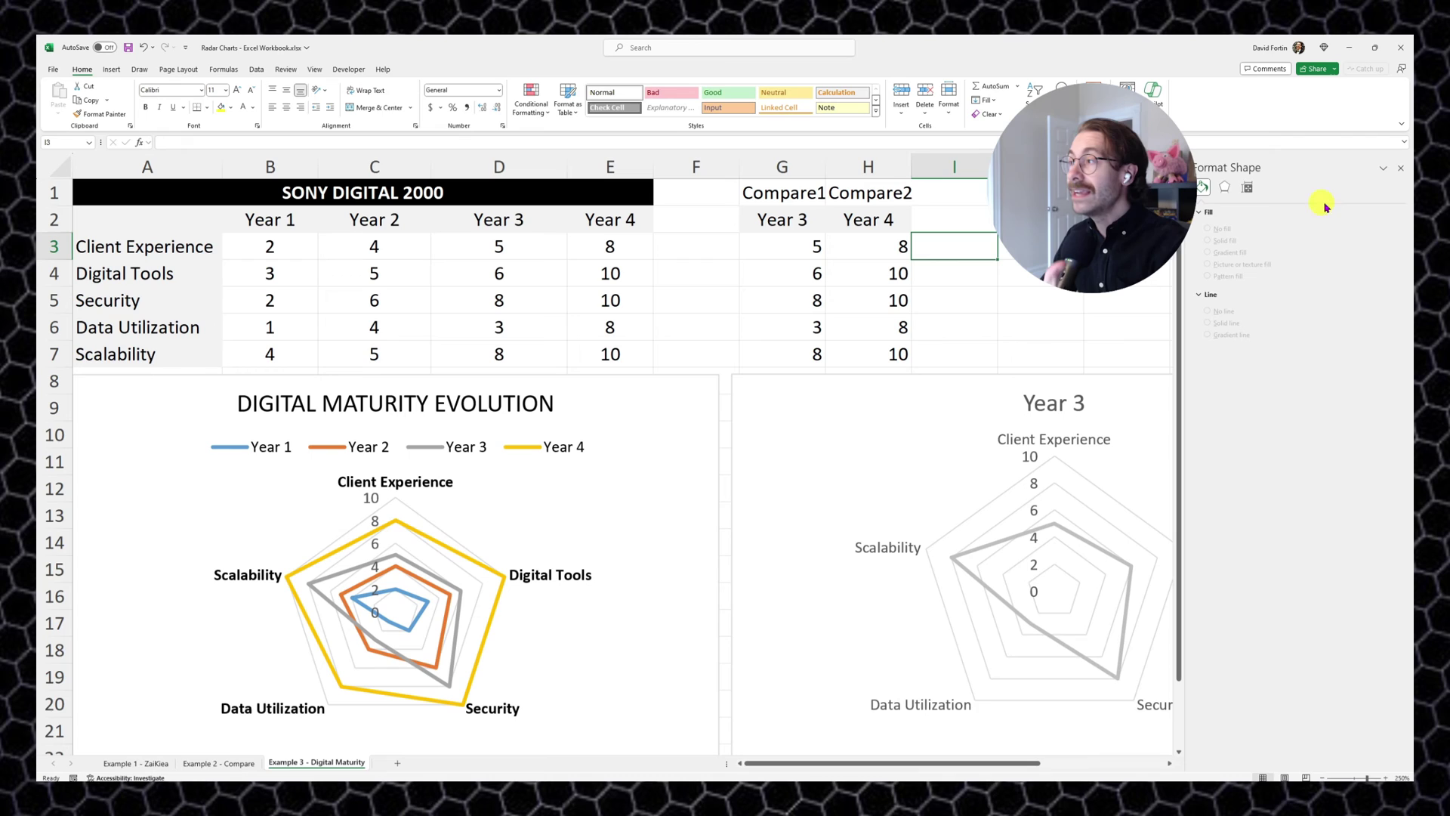
{"action": "left_click", "coordinate": [1398, 170]}
{"action": "left_click", "coordinate": [877, 391]}
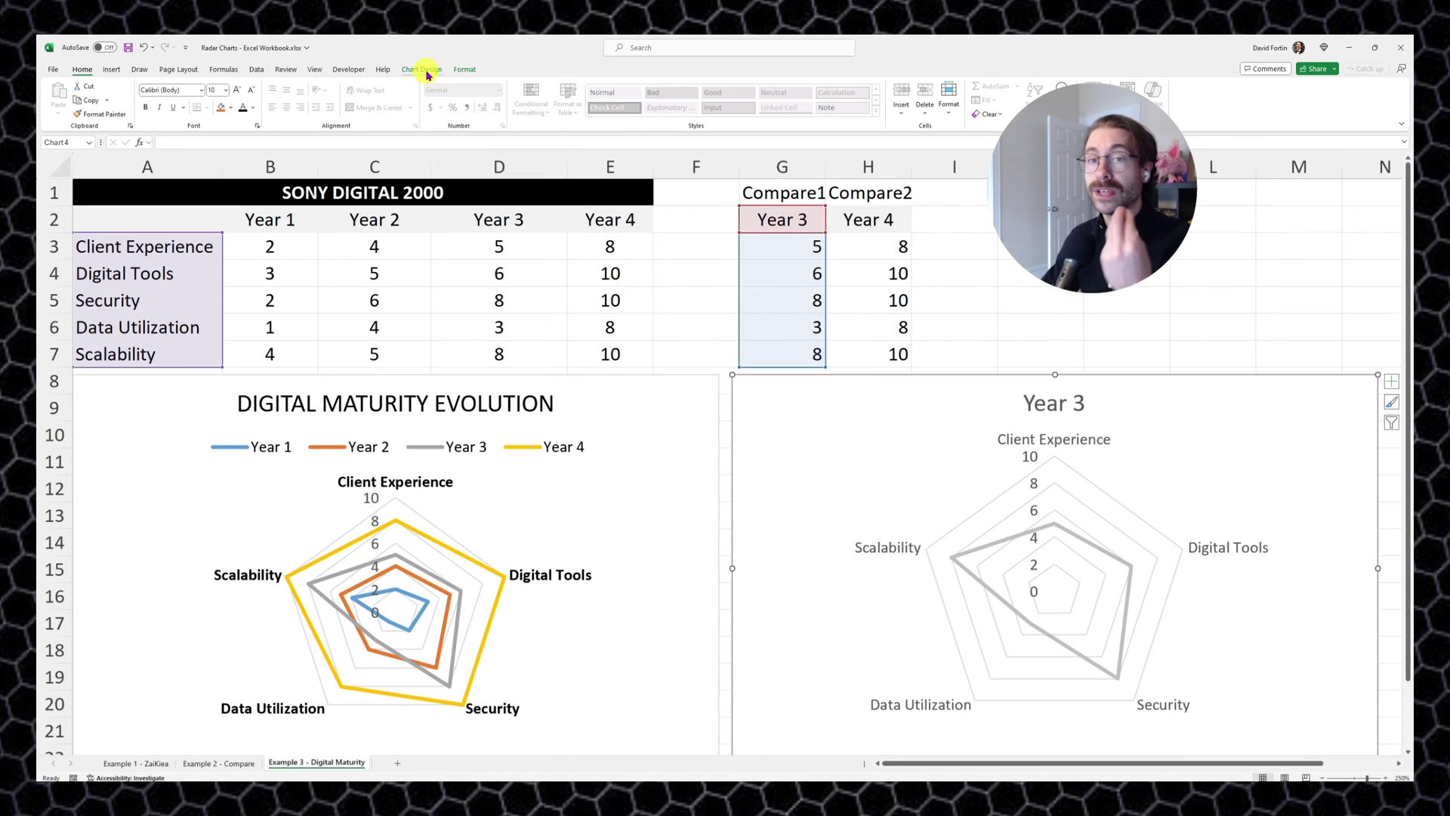
Add a series named by H2 with values H3:H7 to the right-hand radar chart.
{"action": "left_click", "coordinate": [424, 69]}
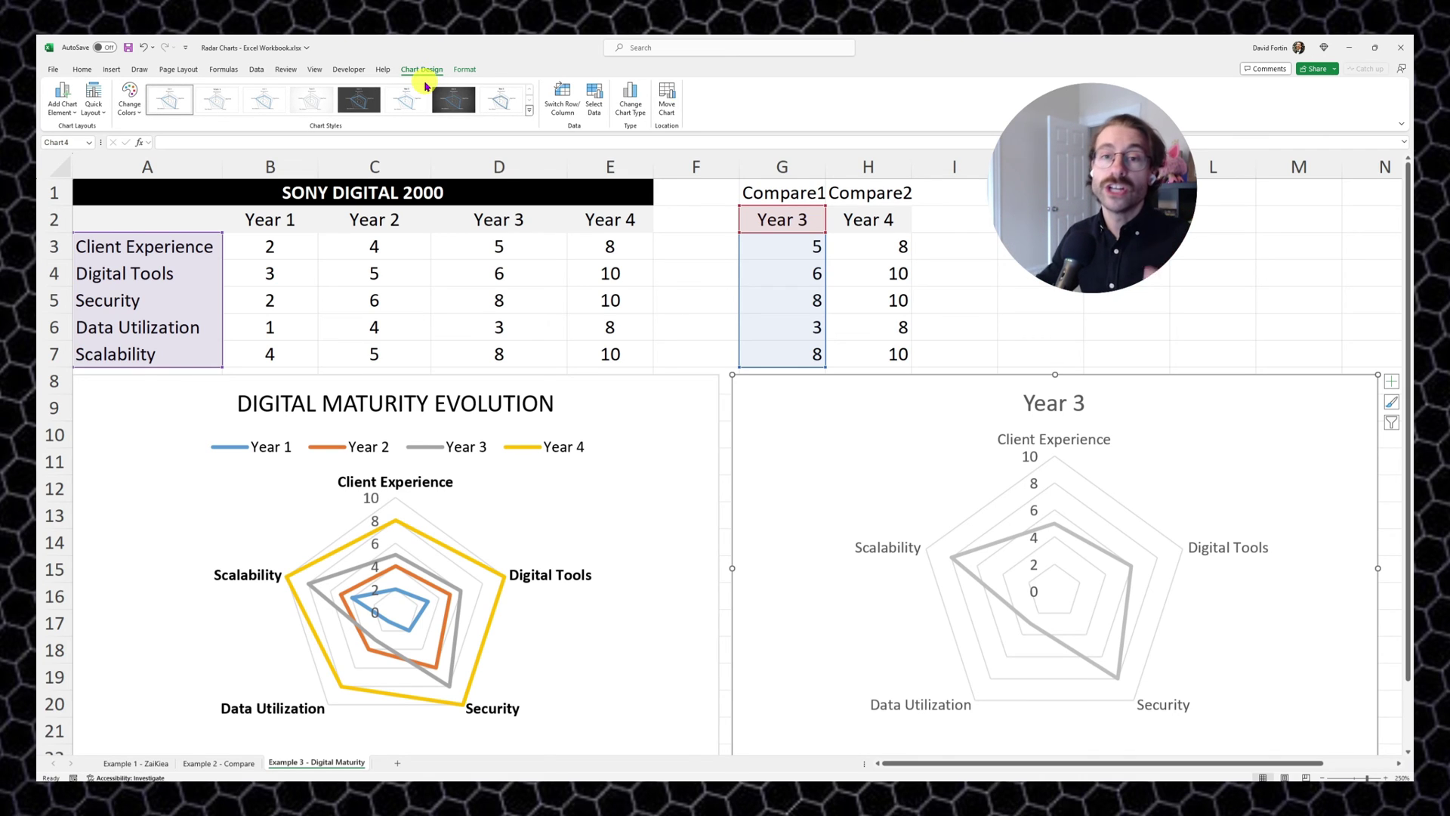
{"action": "left_click", "coordinate": [595, 97]}
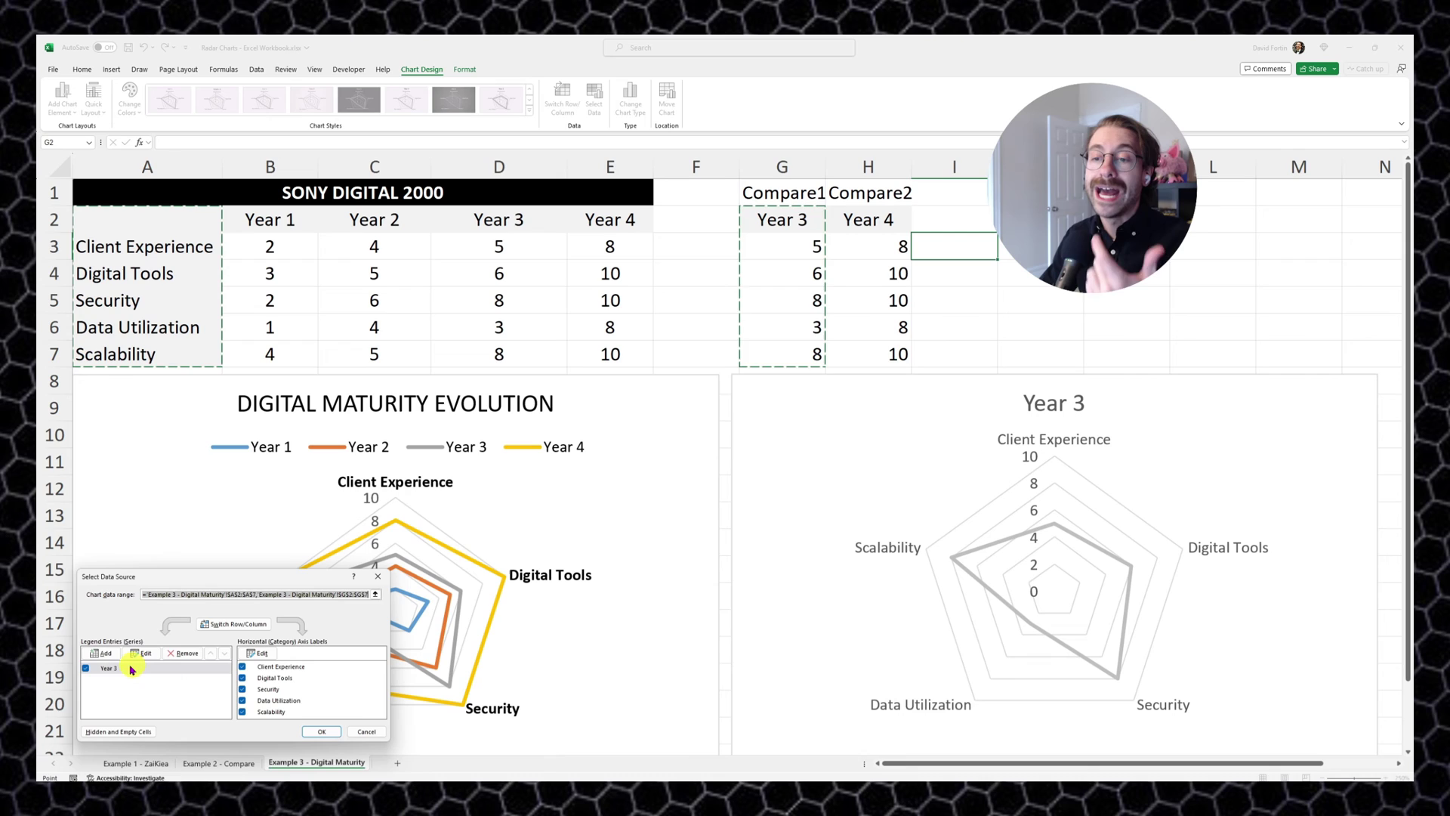
{"action": "left_click", "coordinate": [100, 654]}
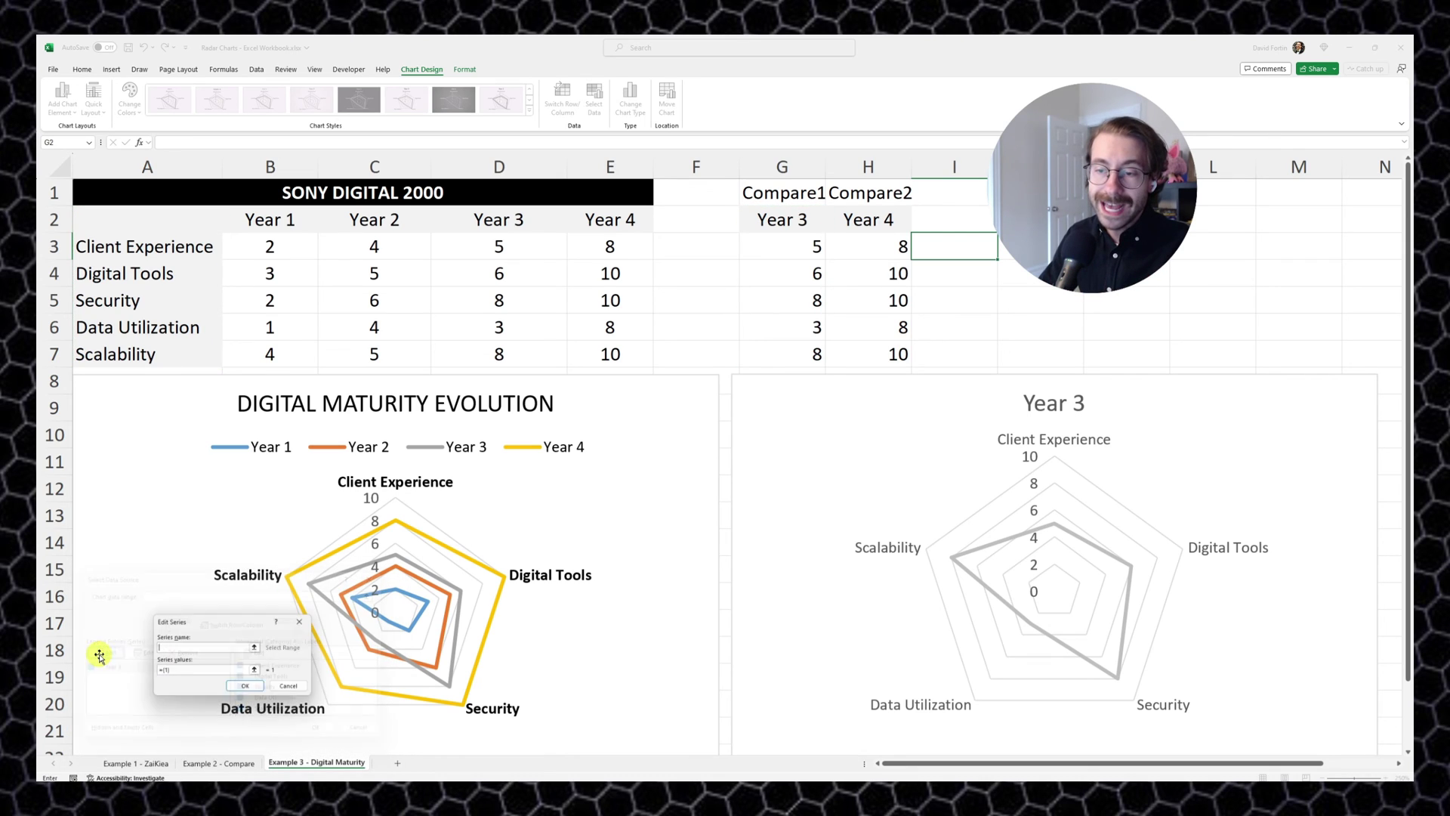
{"action": "left_click", "coordinate": [873, 220]}
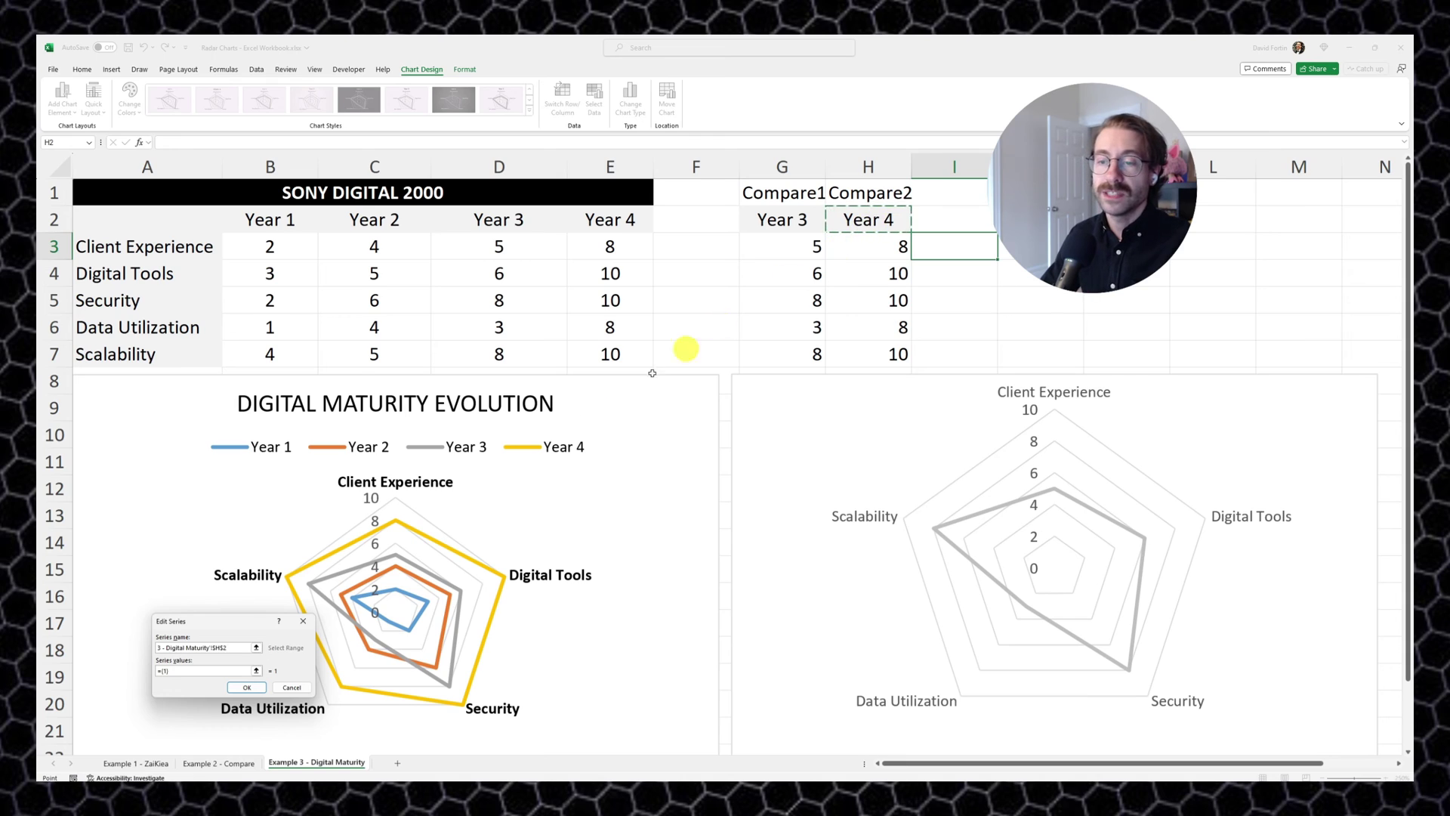
{"action": "left_click", "coordinate": [186, 671]}
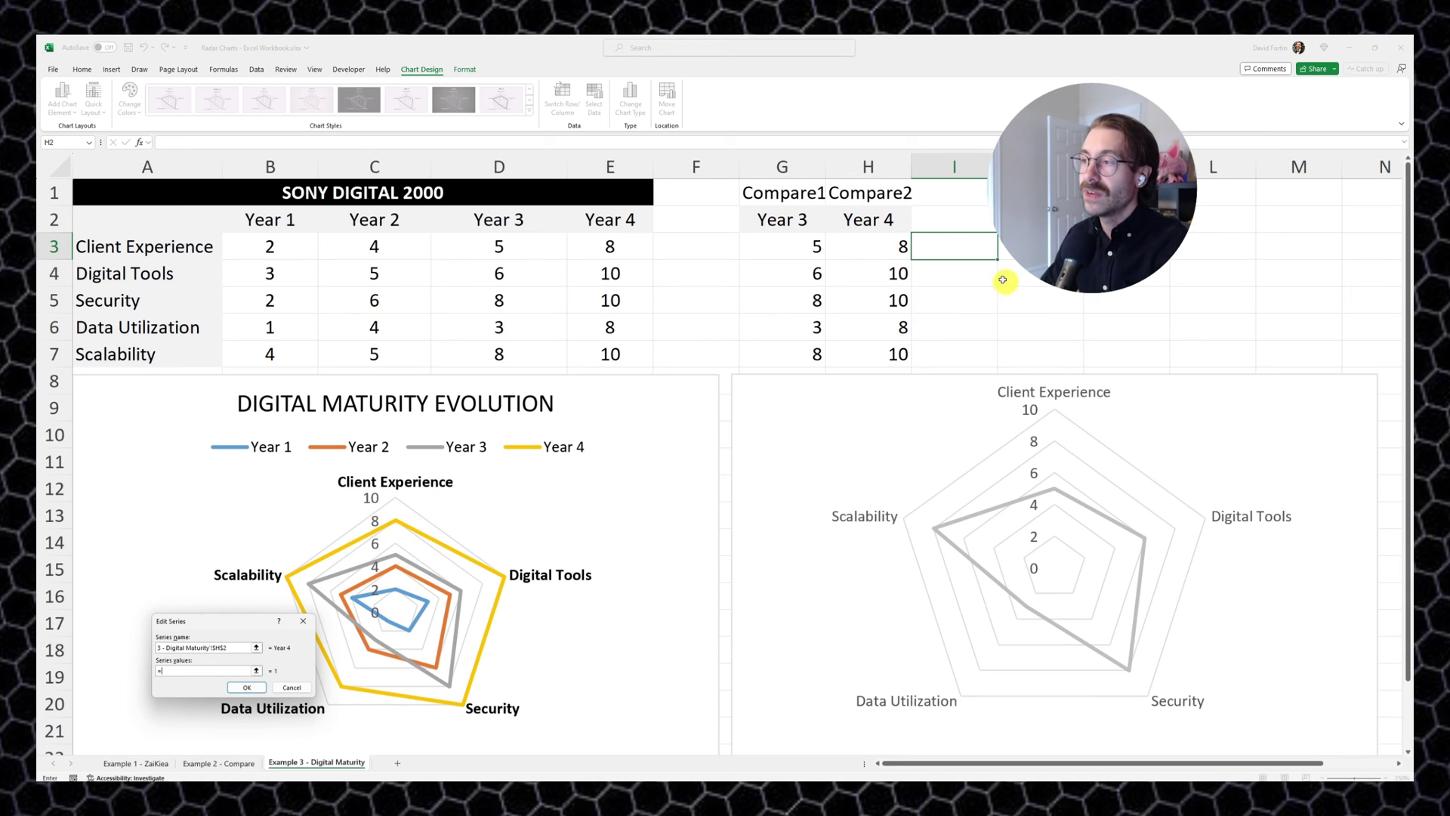
{"action": "left_click_drag", "start_coordinate": [898, 246], "coordinate": [891, 355]}
{"action": "left_click", "coordinate": [254, 689]}
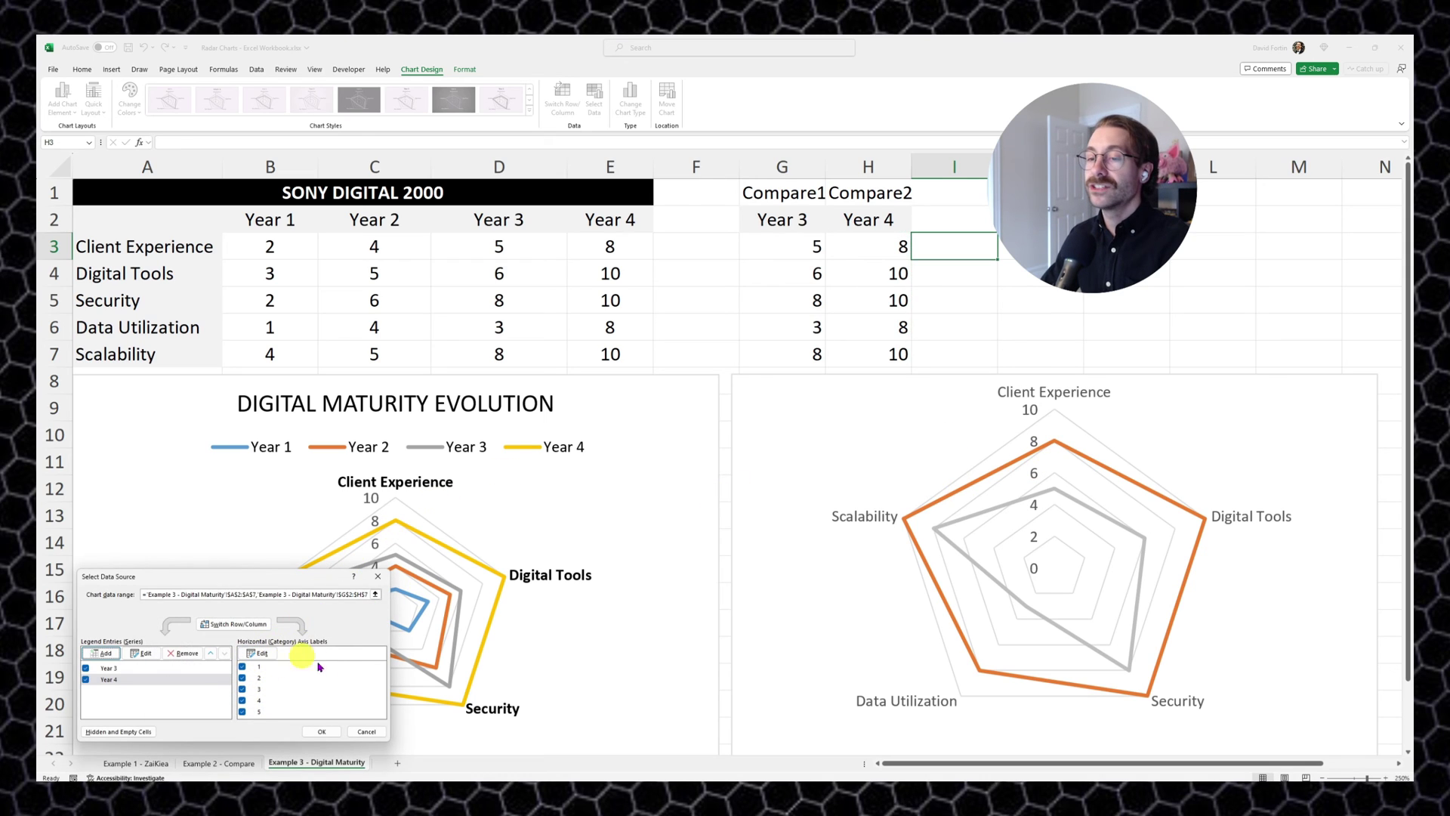
{"action": "left_click", "coordinate": [319, 731]}
{"action": "scroll", "coordinate": [1117, 311], "scroll_direction": "down", "scroll_amount": 1}
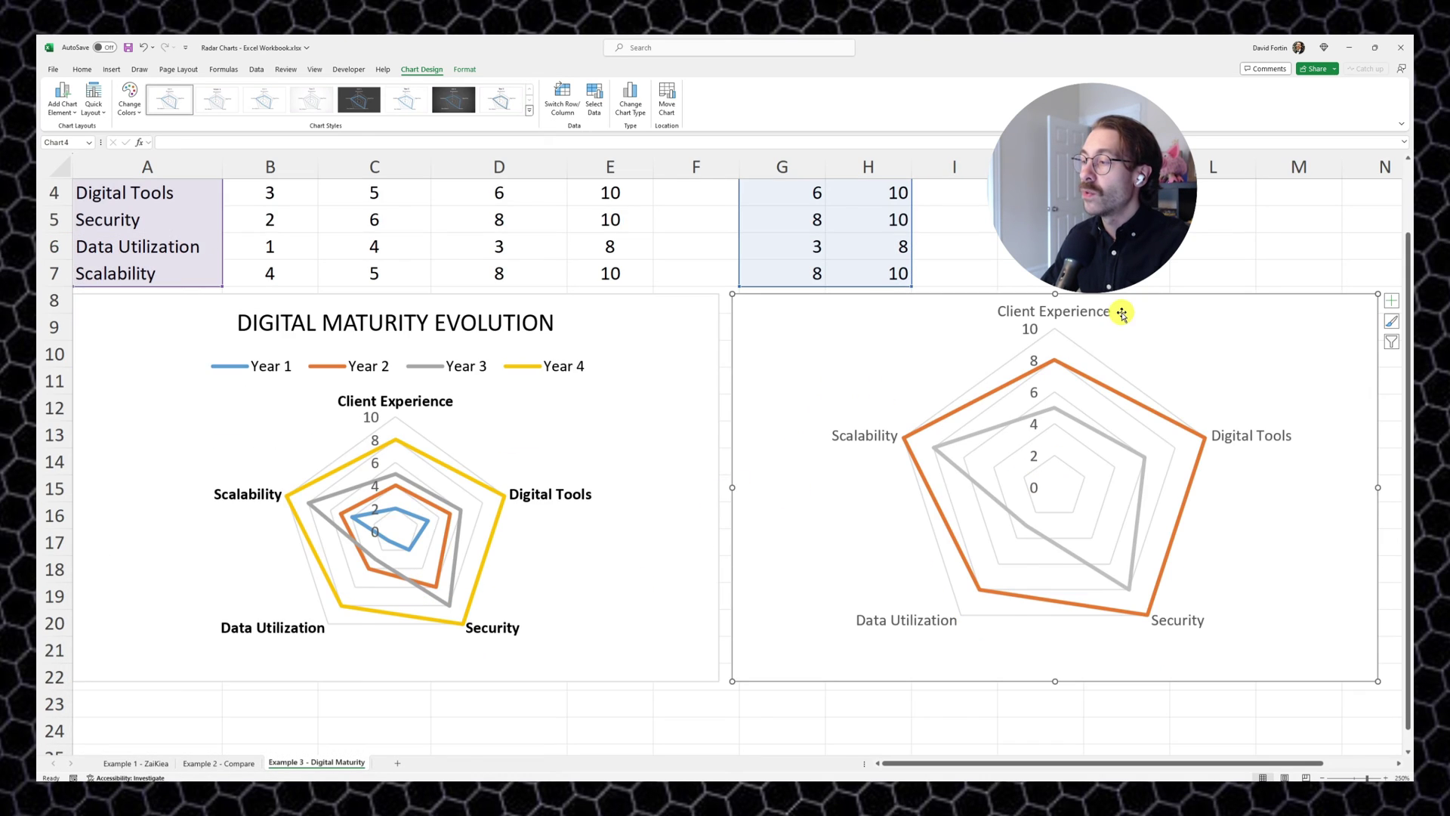
{"action": "scroll", "coordinate": [1134, 323], "scroll_direction": "up", "scroll_amount": 1}
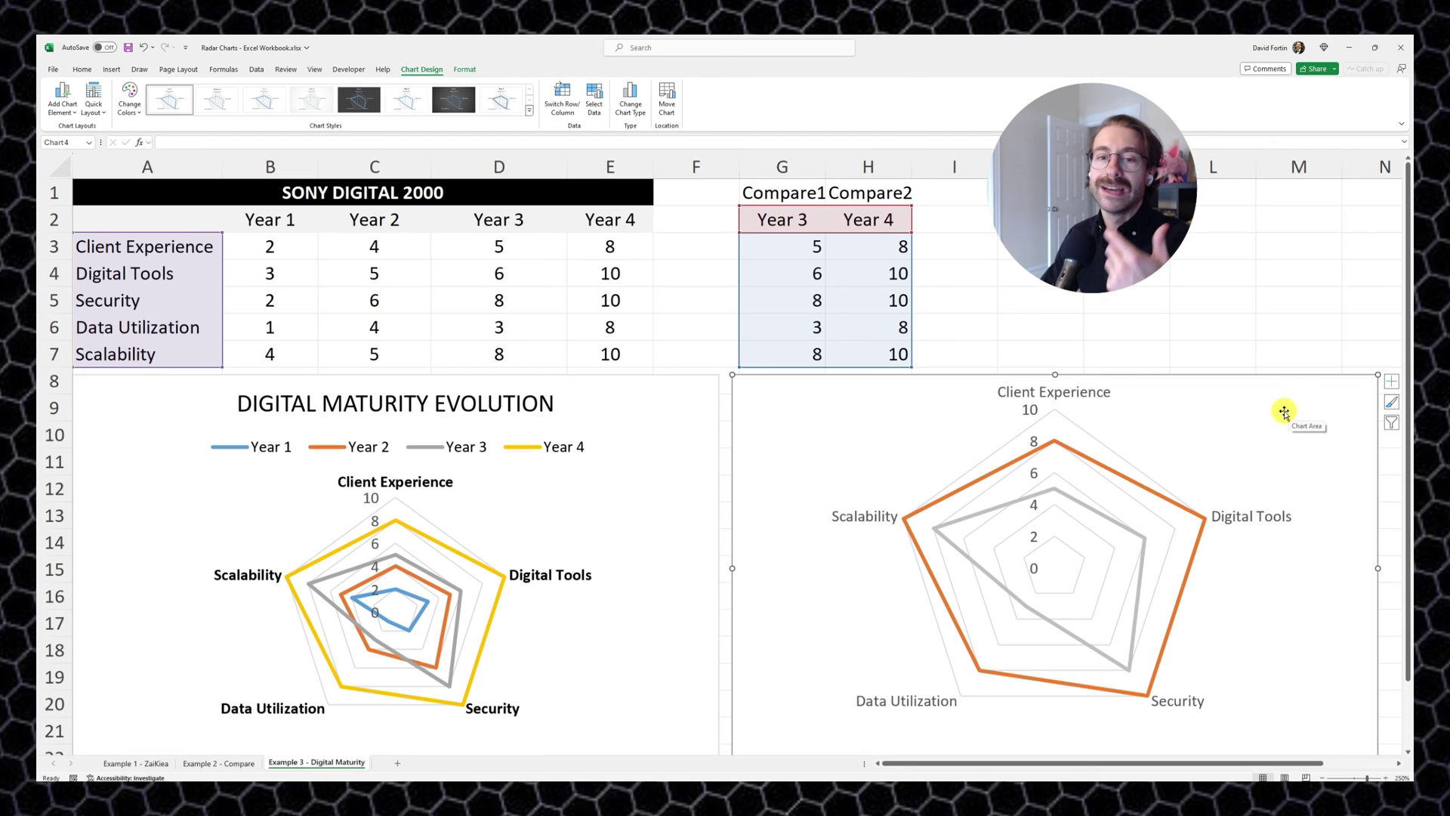
Turn on the legend for the comparison radar chart, labelling the Year 3 and Year 4 lines.
{"action": "left_click", "coordinate": [1392, 386]}
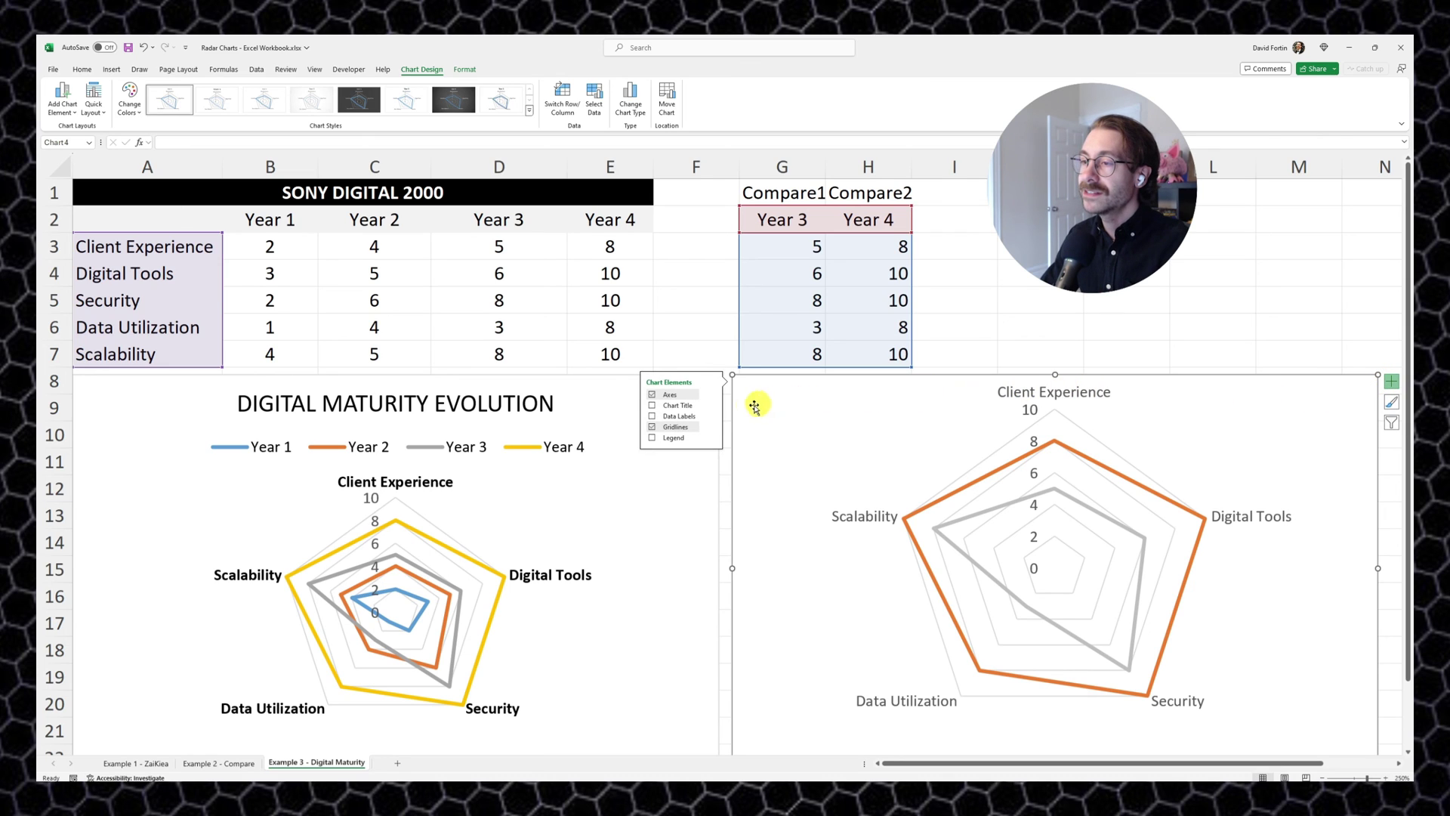
{"action": "left_click", "coordinate": [651, 438]}
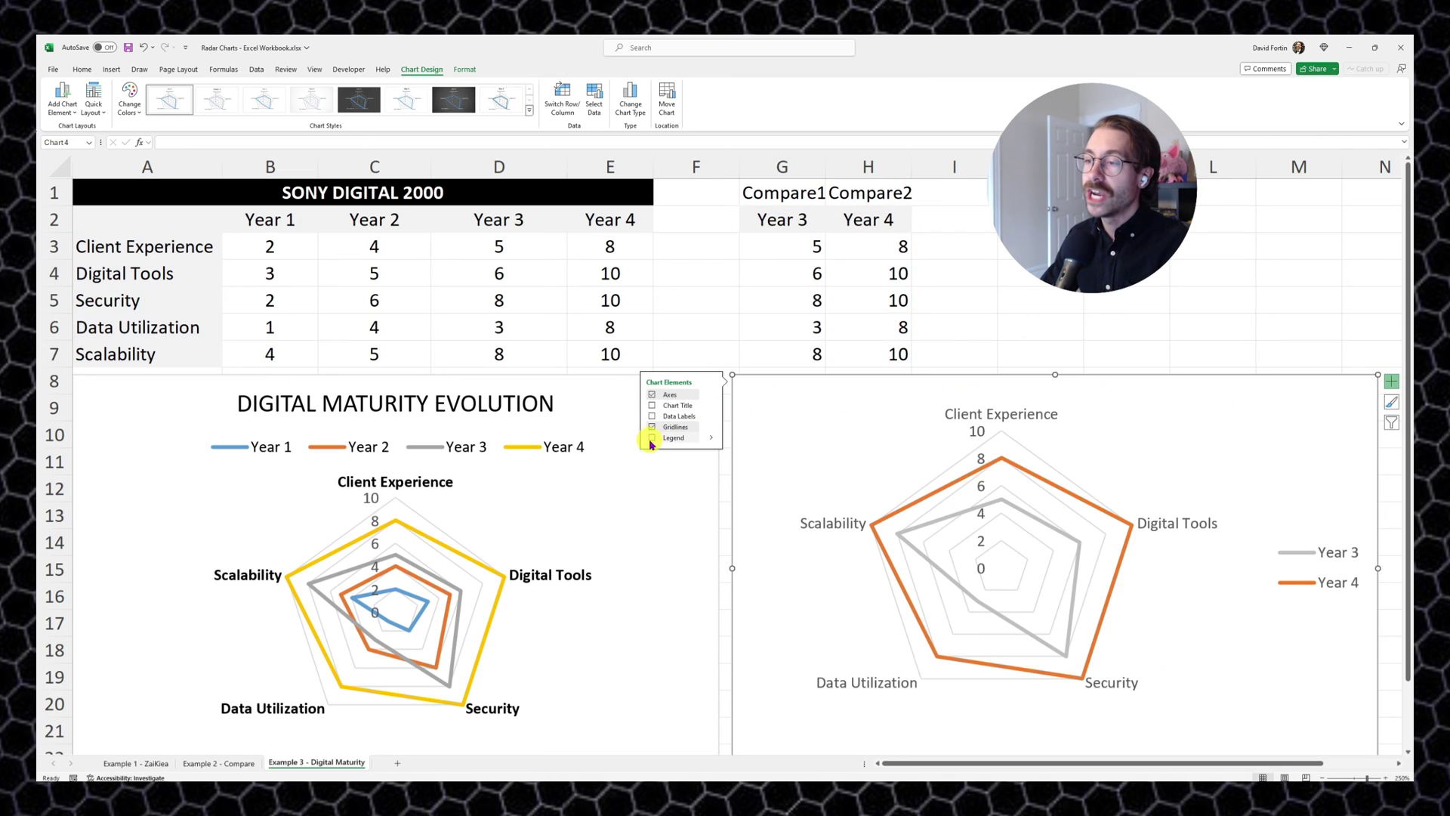
{"action": "left_click", "coordinate": [1009, 320]}
{"action": "left_click", "coordinate": [799, 225]}
Change the Compare1 year in G2 to Year 1 from its dropdown.
{"action": "left_click", "coordinate": [847, 220]}
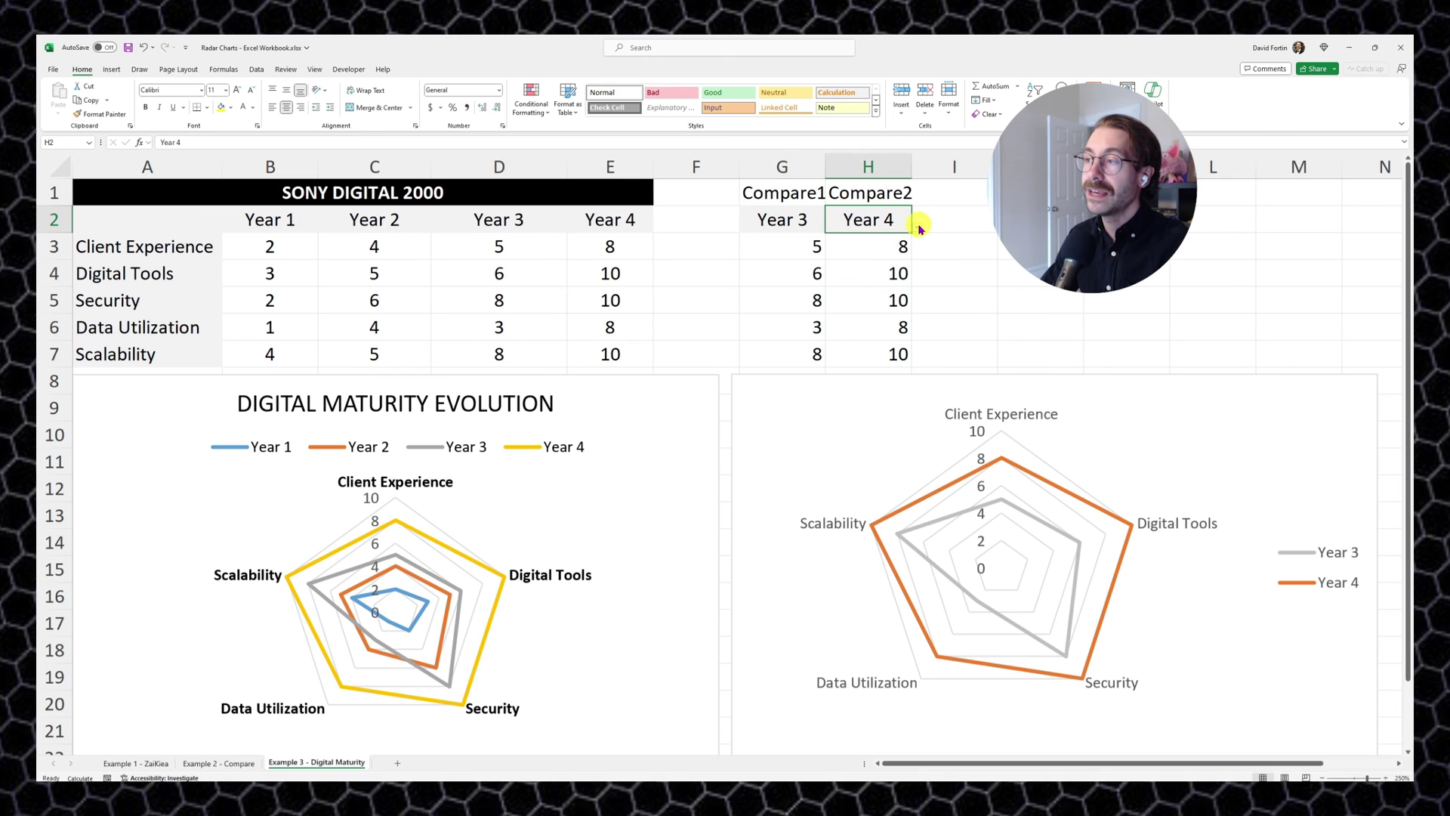
{"action": "left_click", "coordinate": [916, 226]}
{"action": "left_click", "coordinate": [789, 224]}
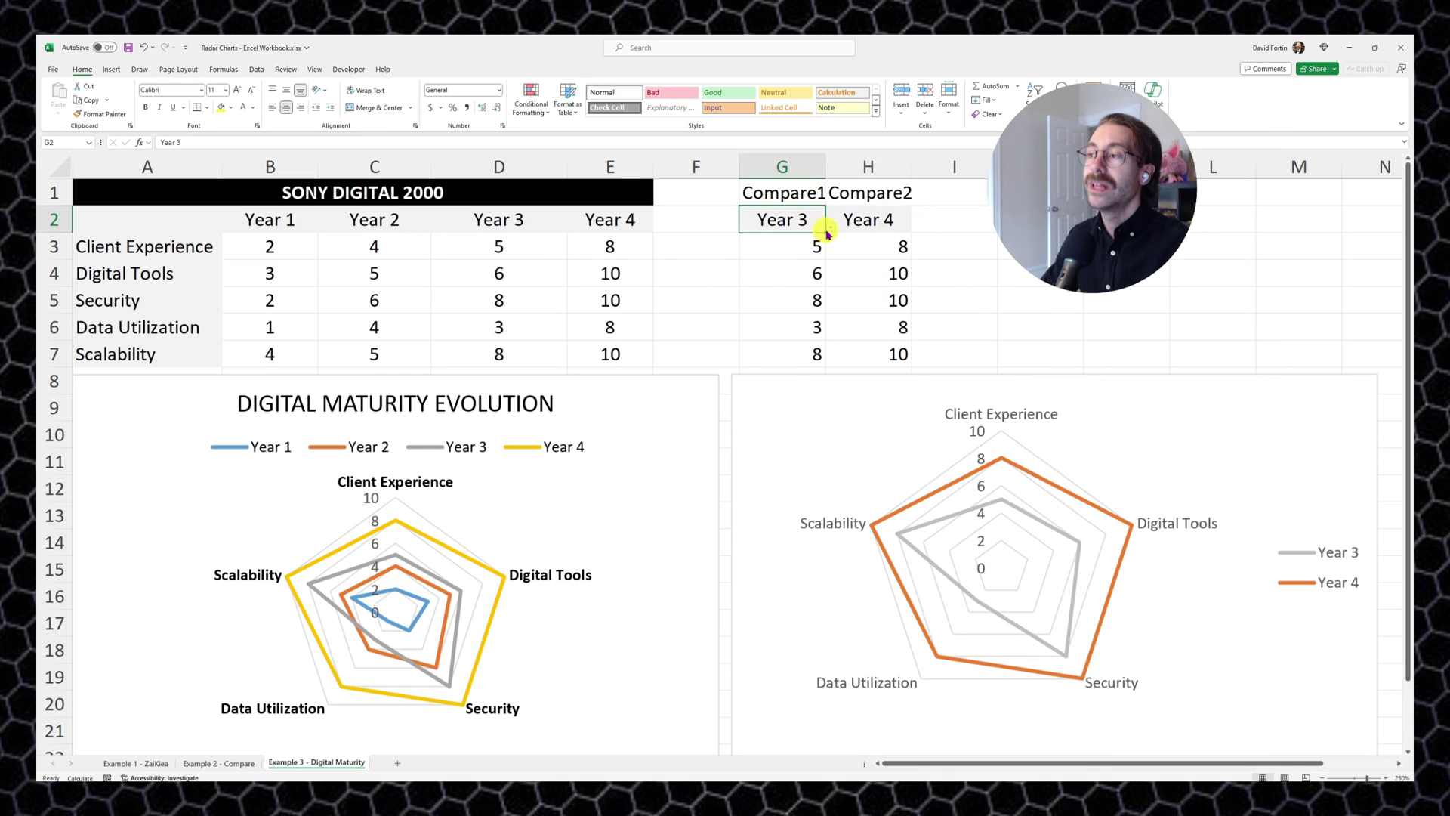
{"action": "left_click", "coordinate": [830, 227]}
{"action": "left_click", "coordinate": [788, 240]}
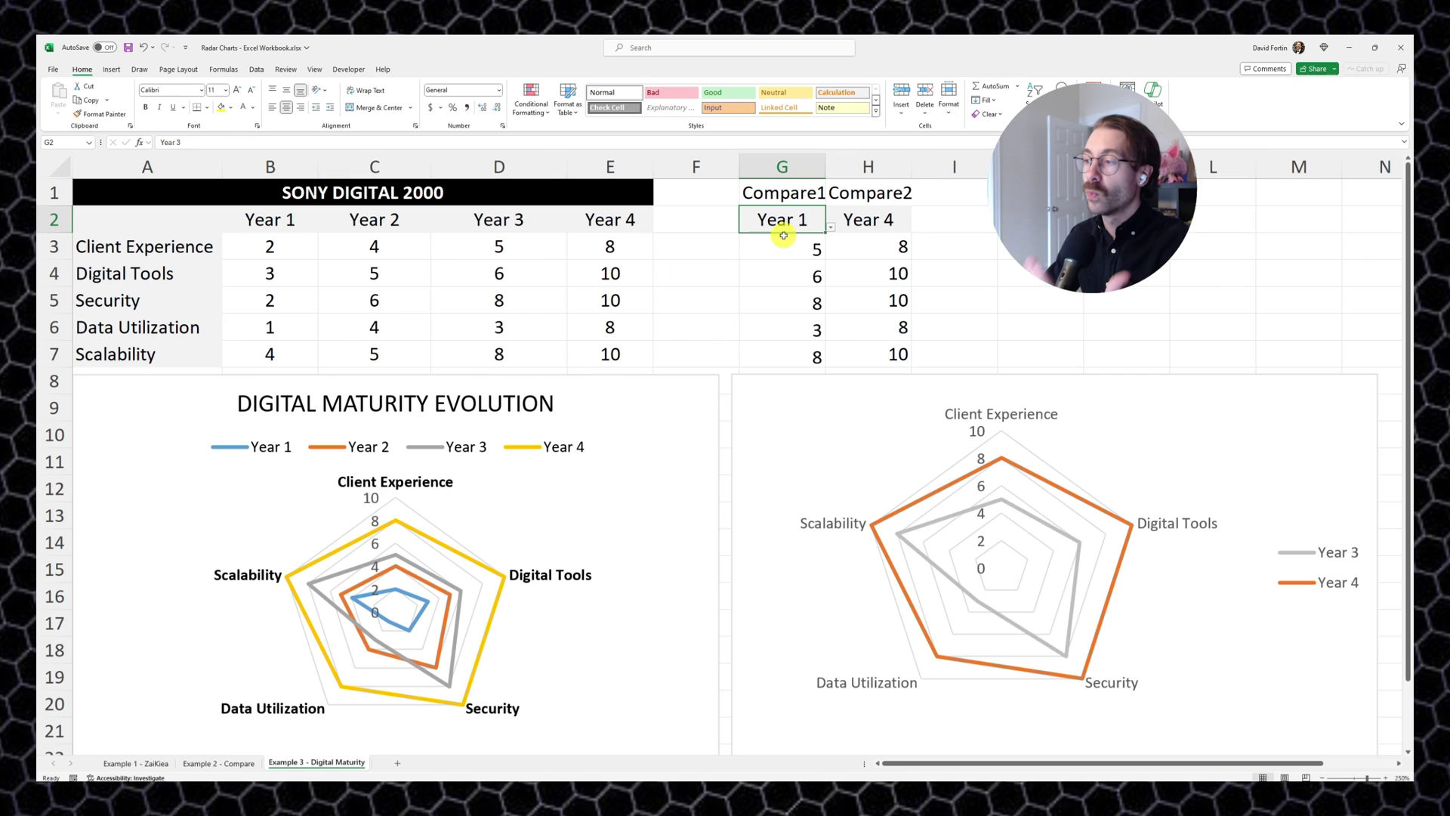
Test Compare2 in H2 by choosing Year 3, then set it back to Year 4.
{"action": "left_click", "coordinate": [858, 218]}
{"action": "left_click", "coordinate": [916, 226]}
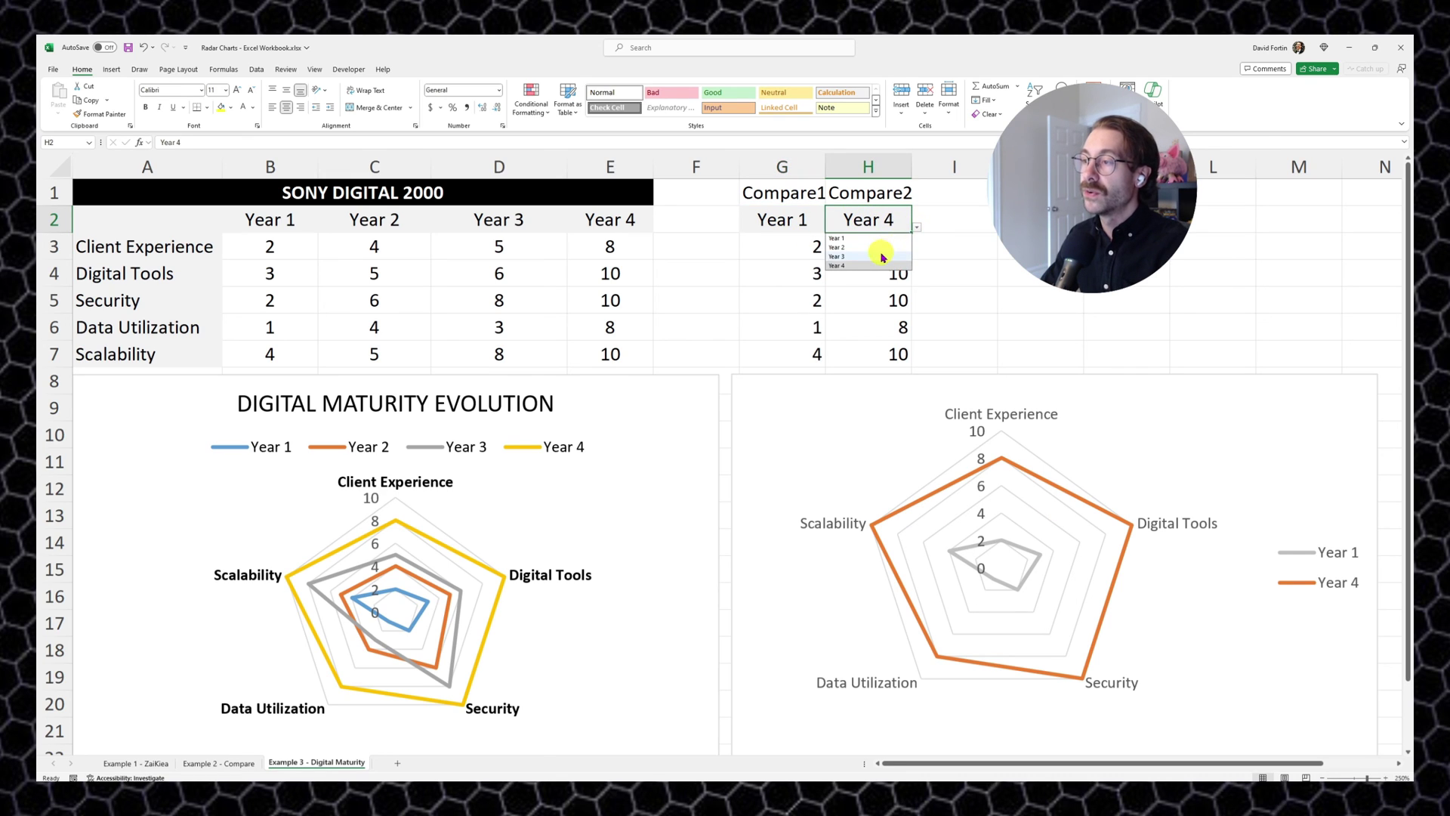
{"action": "left_click", "coordinate": [852, 257]}
{"action": "left_click", "coordinate": [1010, 260]}
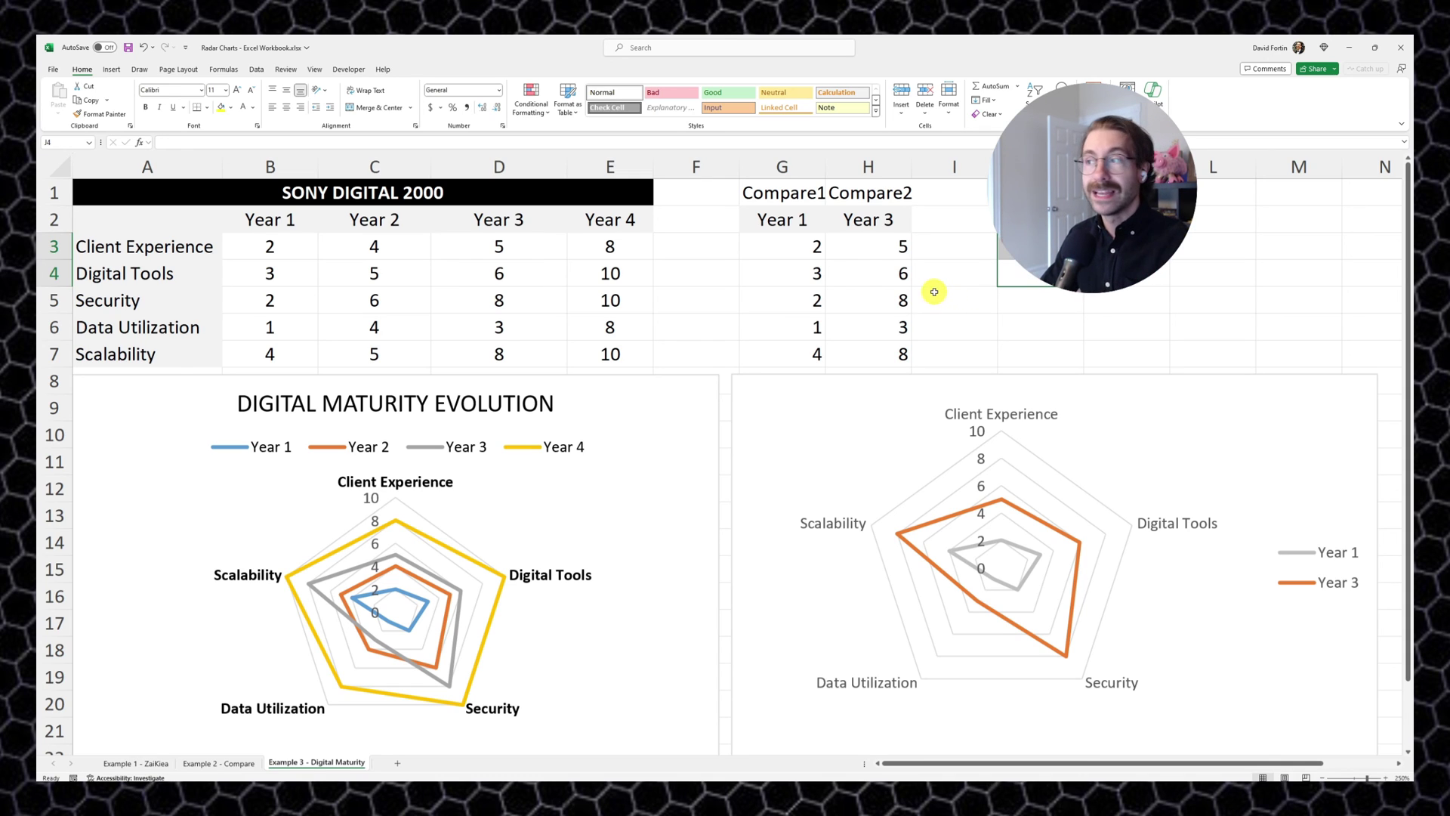
{"action": "left_click", "coordinate": [880, 224]}
{"action": "left_click", "coordinate": [916, 227]}
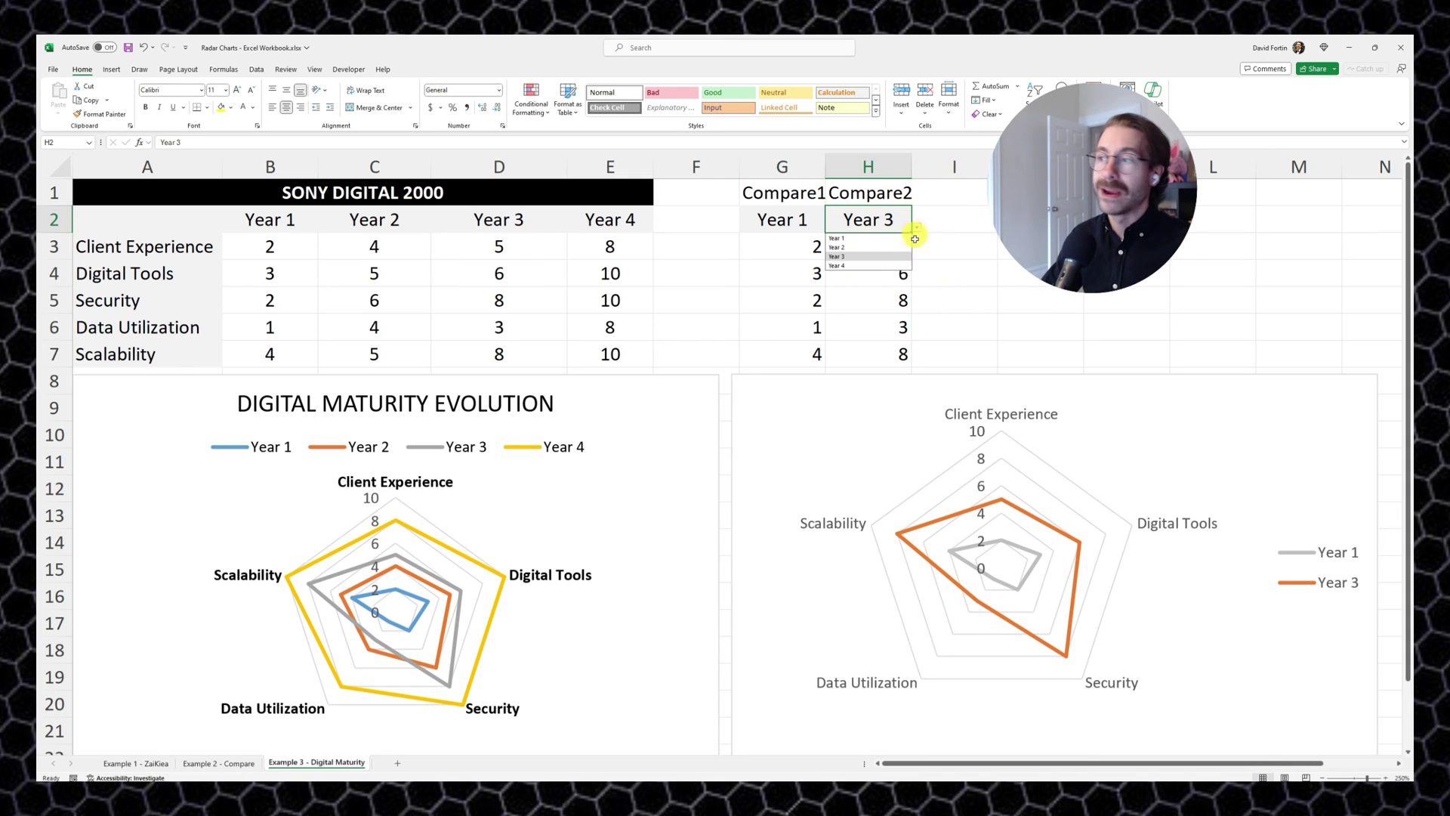
{"action": "left_click", "coordinate": [862, 266]}
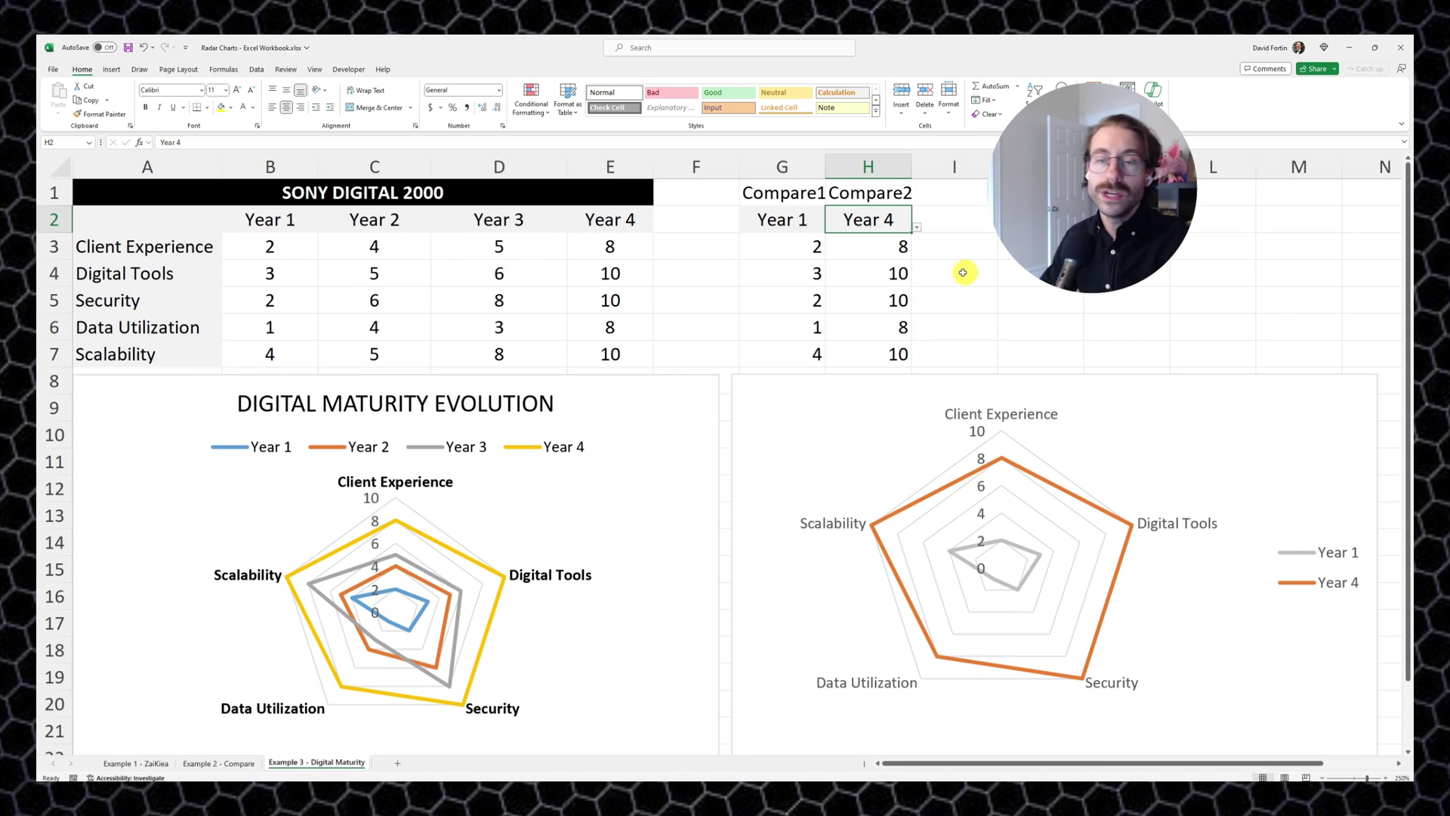